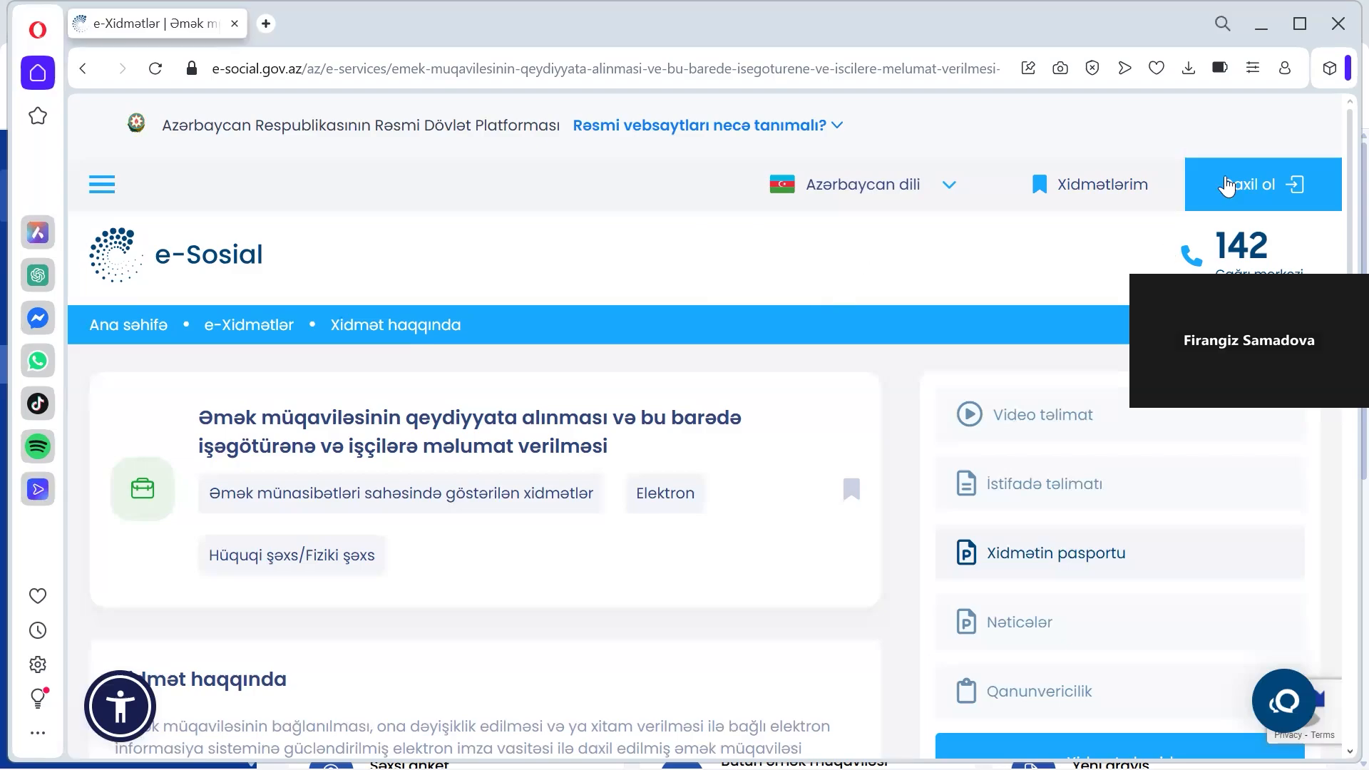
# Start signing in to e-Sosial and choose Asan İmza from mygov ID's other sign-in methods
pyautogui.click(1282, 185)
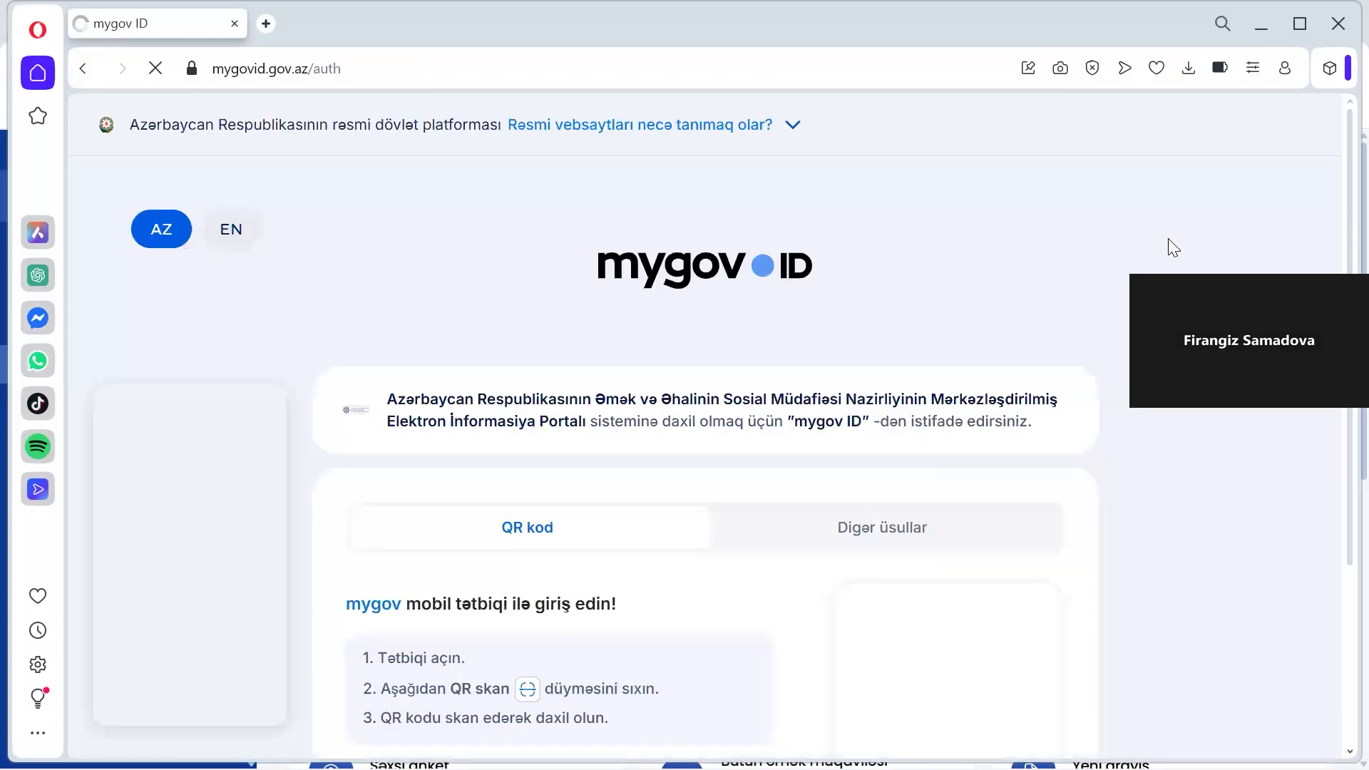
pyautogui.scroll(-3, 871, 340)
pyautogui.click(870, 340)
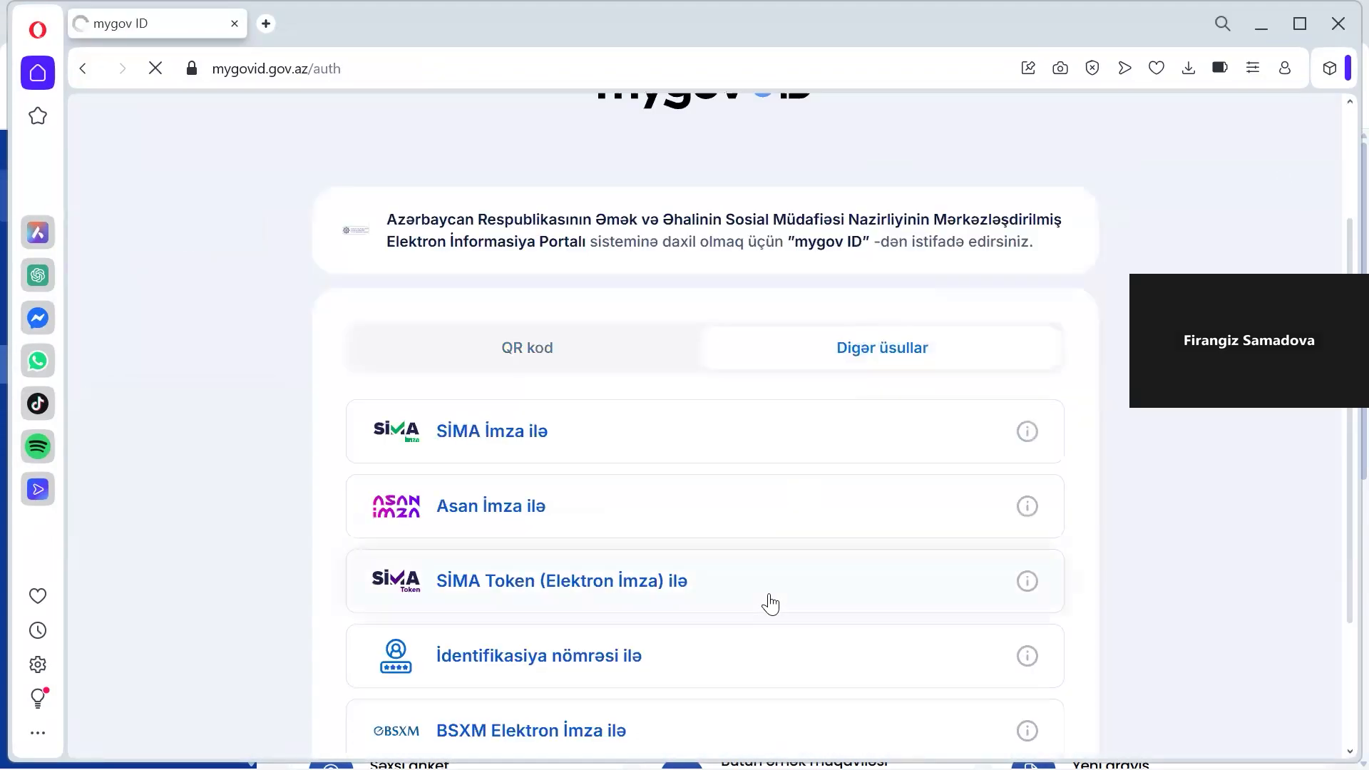
pyautogui.scroll(-2, 769, 603)
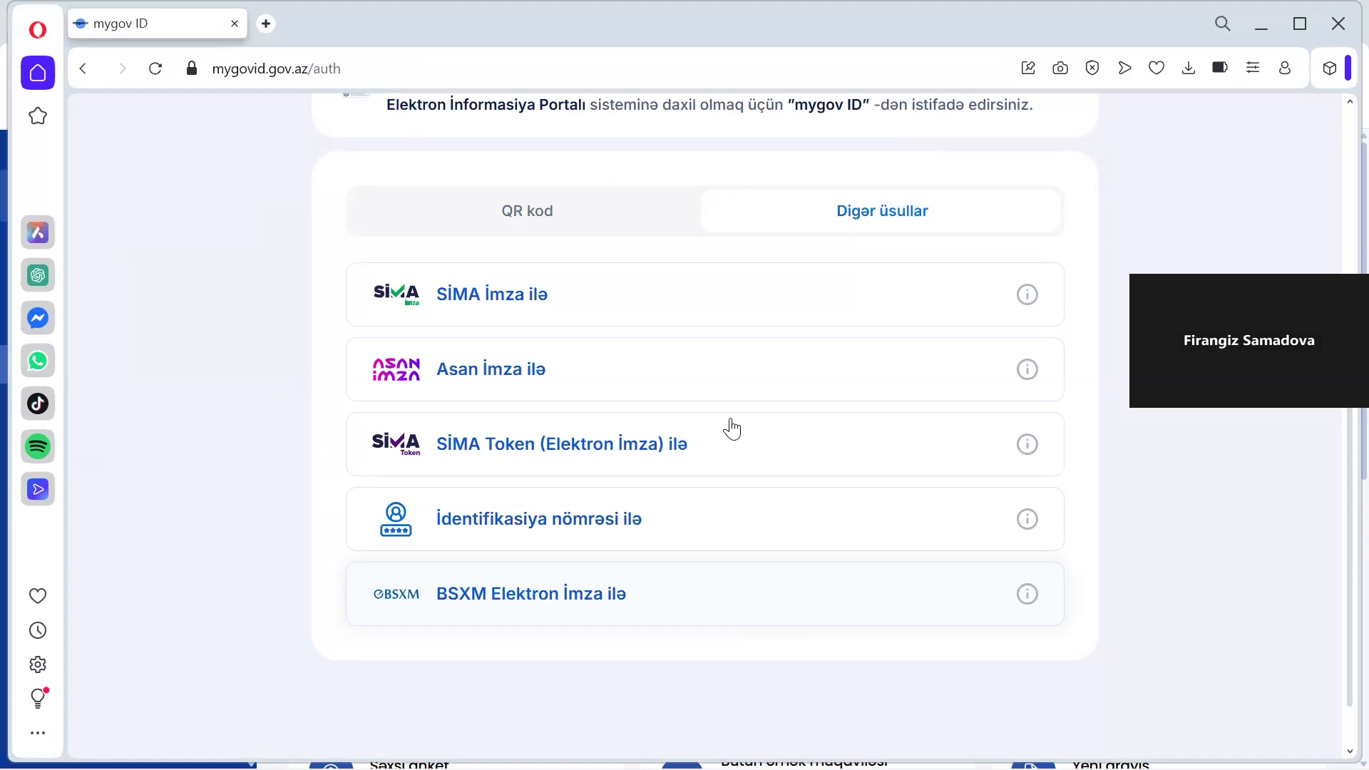
pyautogui.click(674, 389)
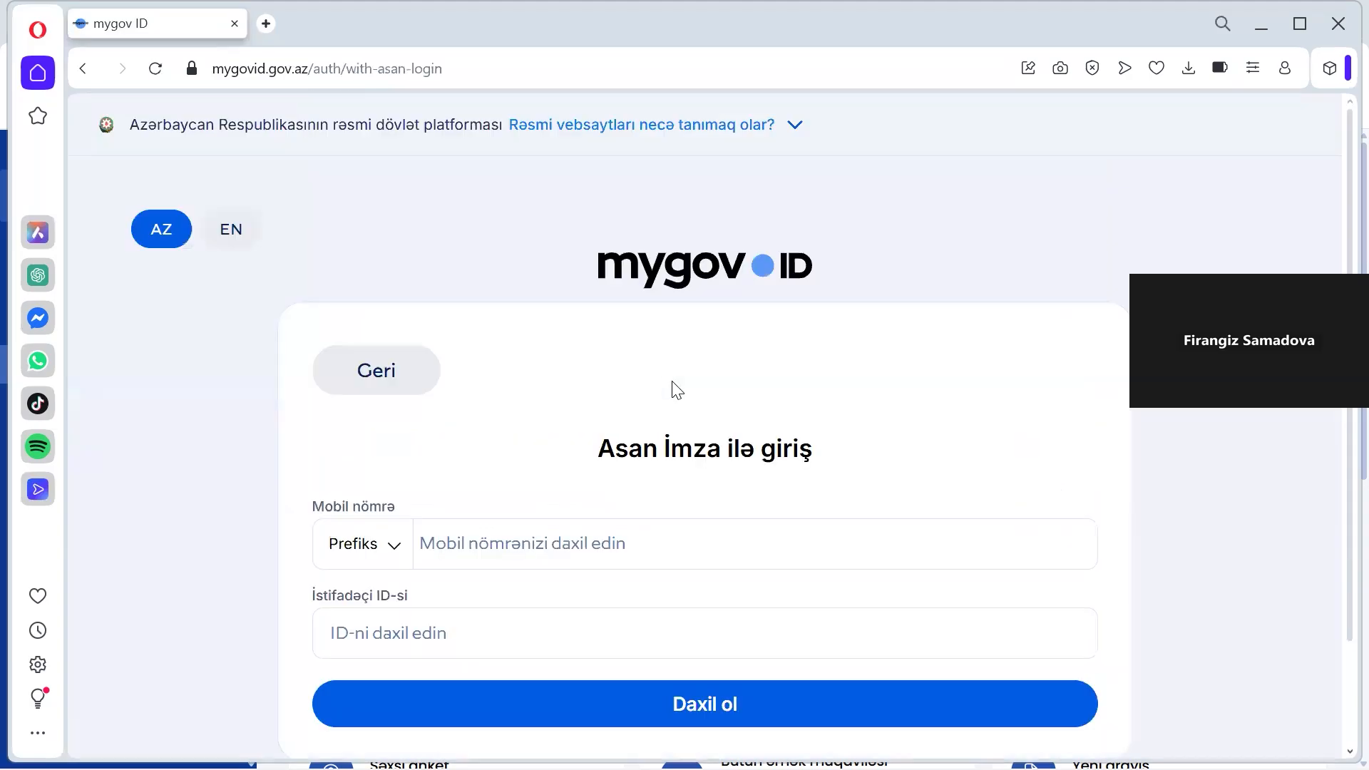
# Go through the Asan İmza mobile number, prefix and user ID fields, leaving them blank
pyautogui.scroll(-2, 696, 473)
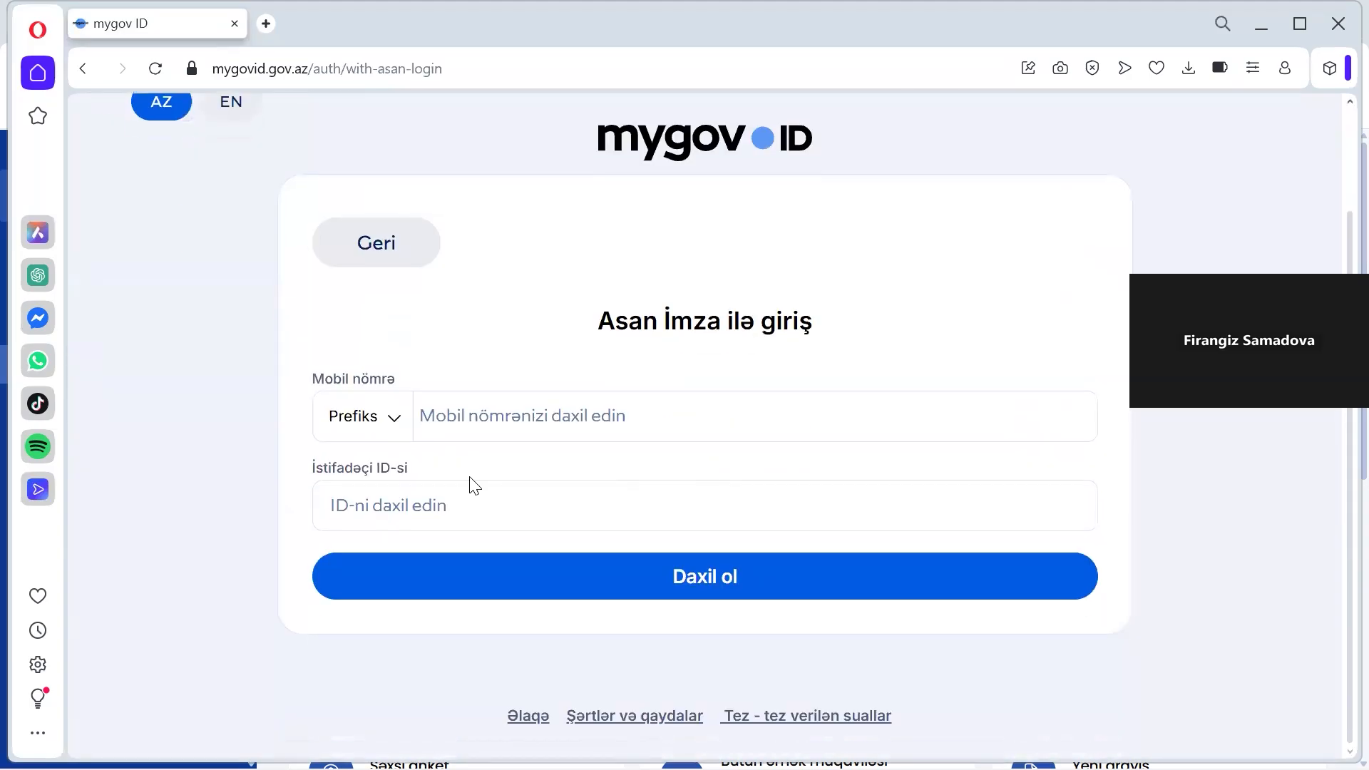
pyautogui.click(472, 423)
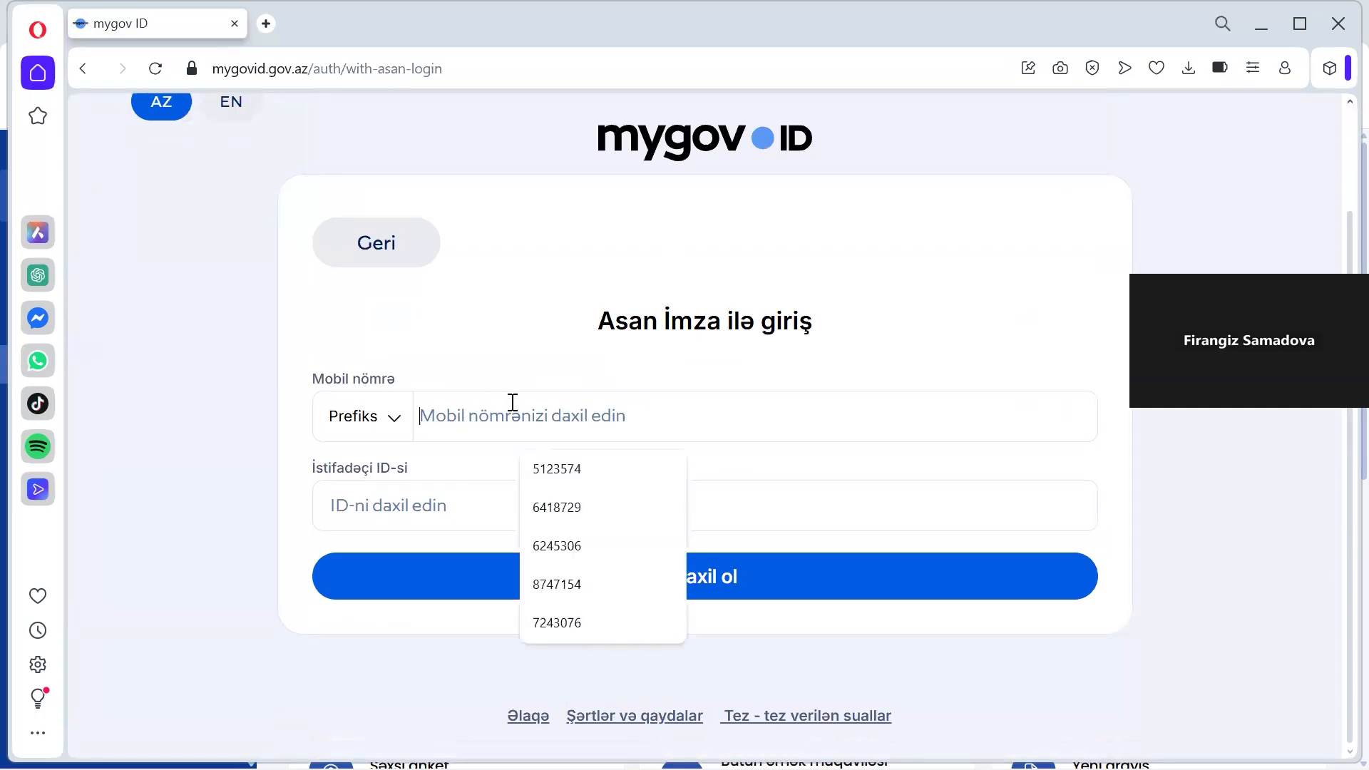
pyautogui.click(376, 425)
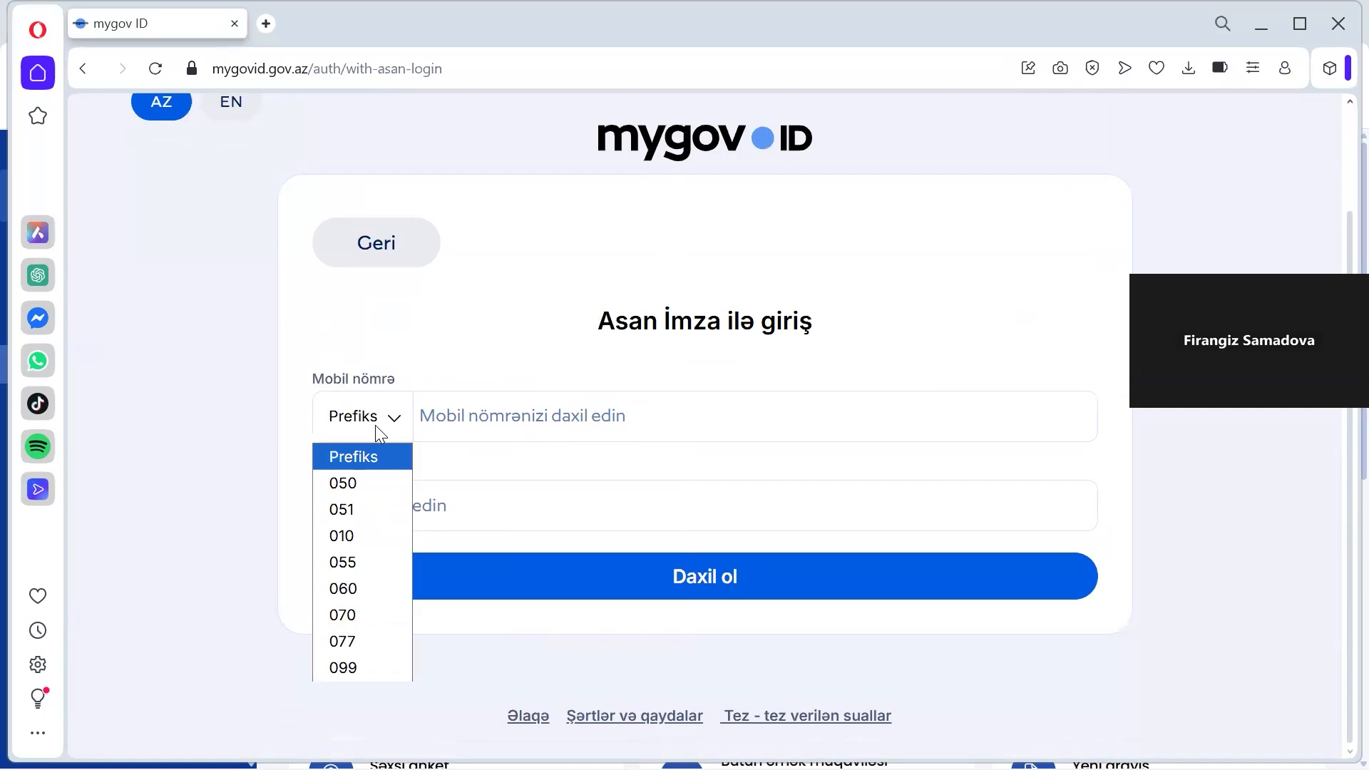
pyautogui.click(205, 455)
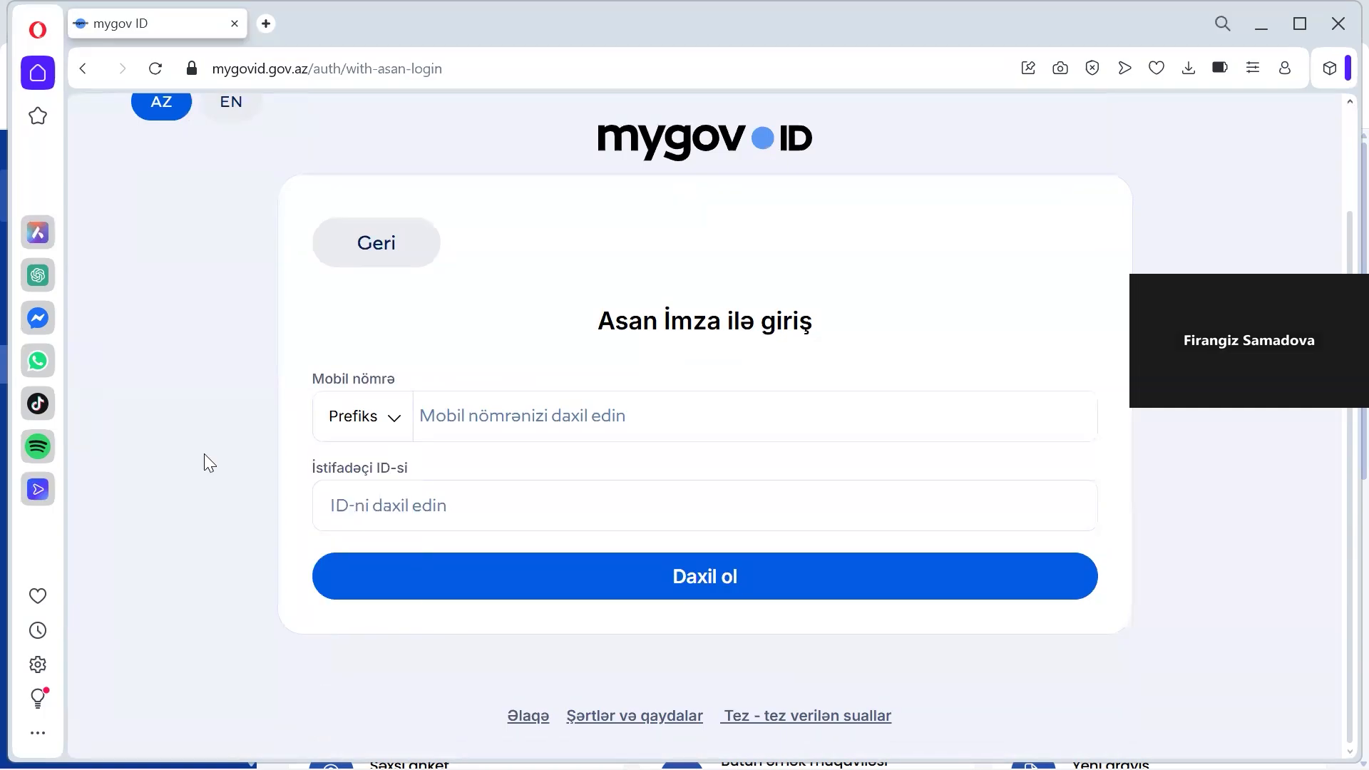
pyautogui.click(384, 506)
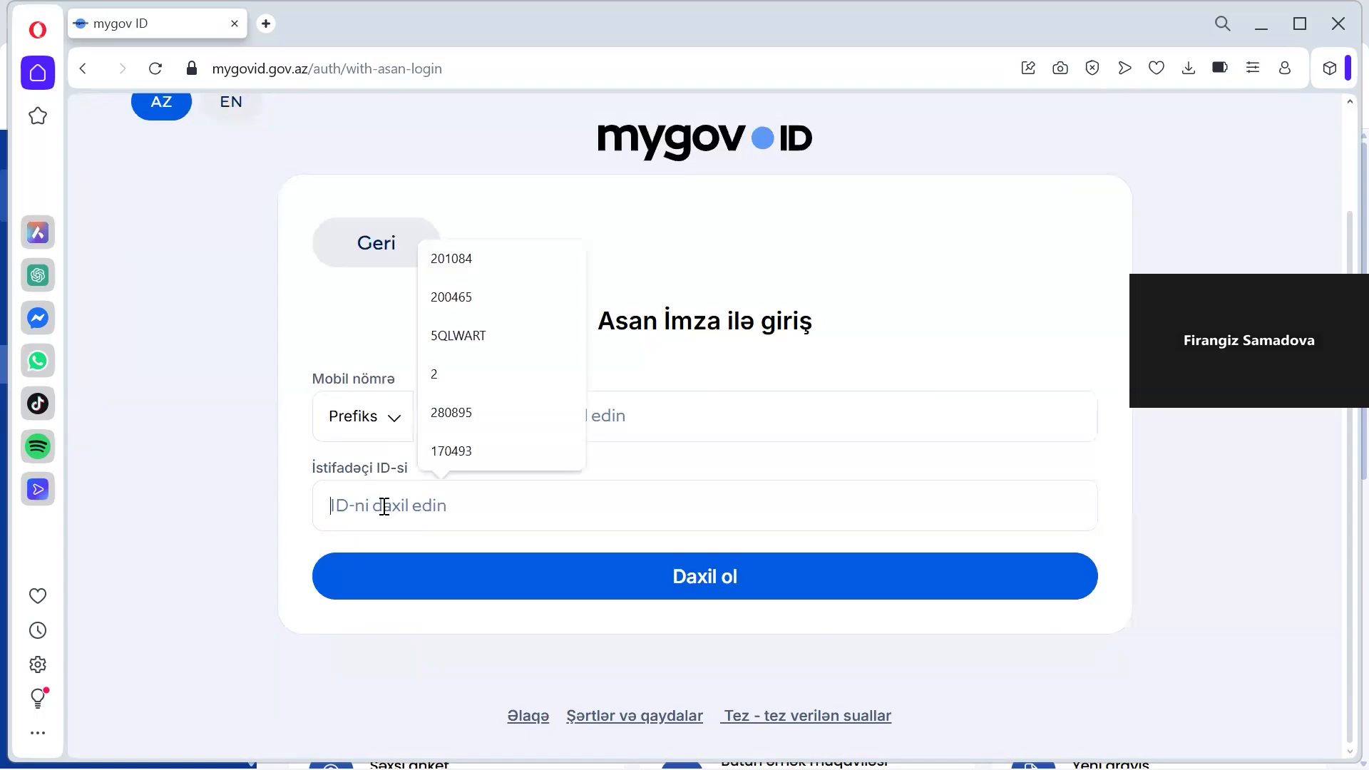
pyautogui.click(188, 441)
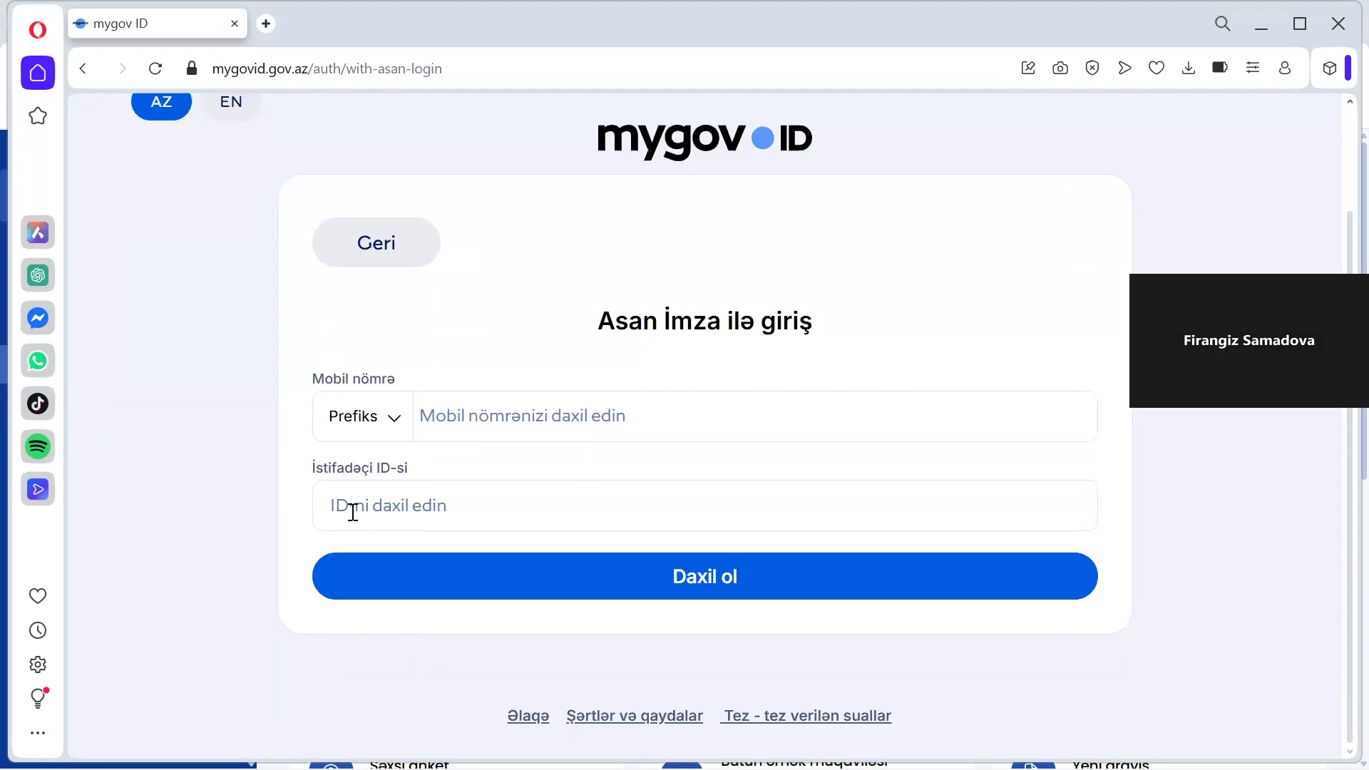
pyautogui.hotkey('alt', 'Tab')
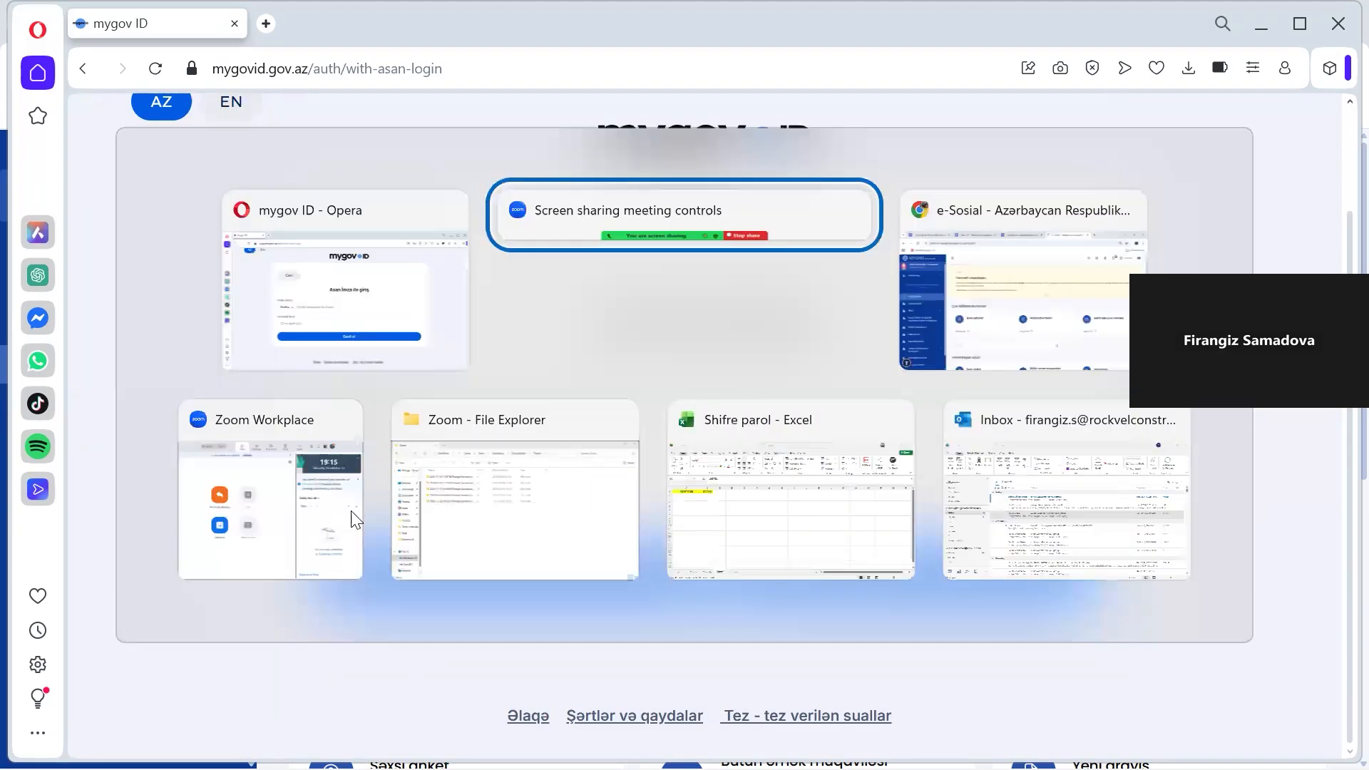
# Switch to the e-Sosial window and look over the signed-in citizen dashboard
pyautogui.hotkey('alt', 'Tab')
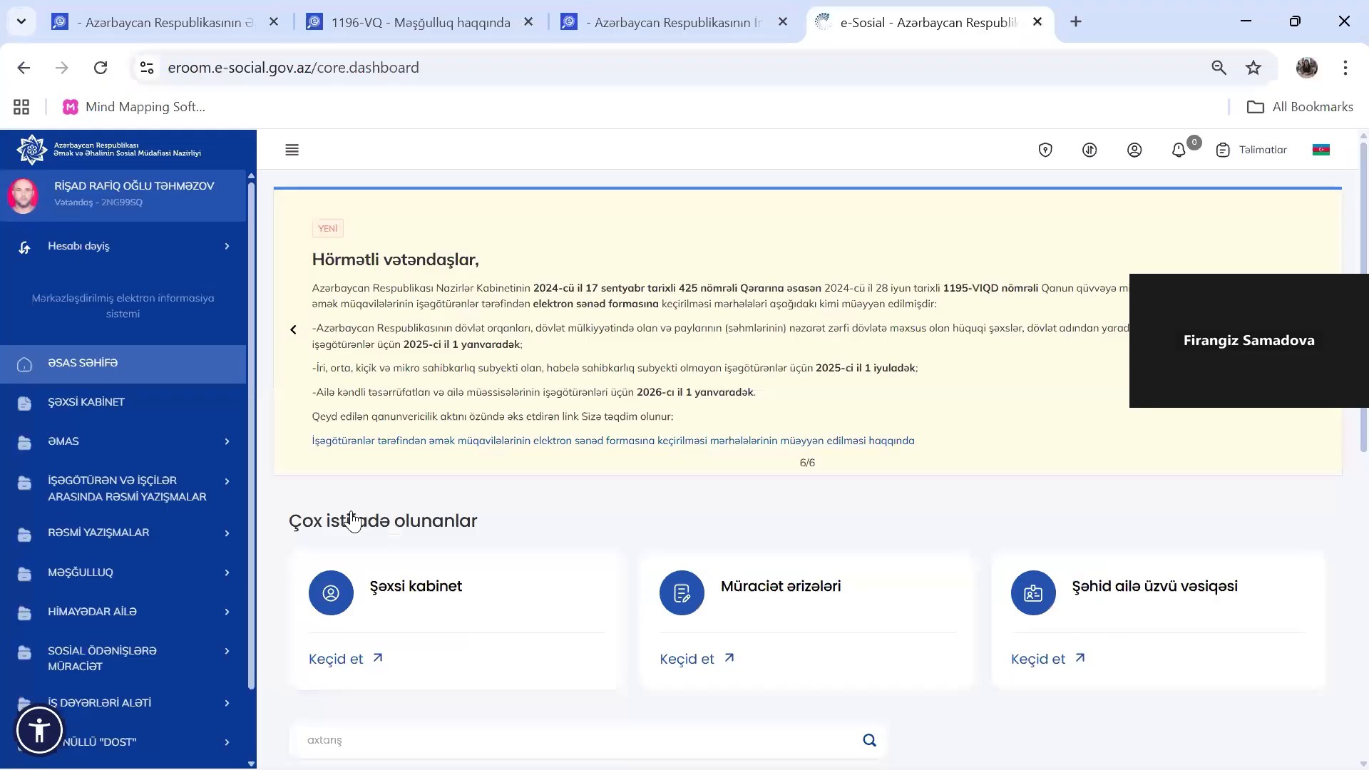
pyautogui.scroll(-4, 970, 485)
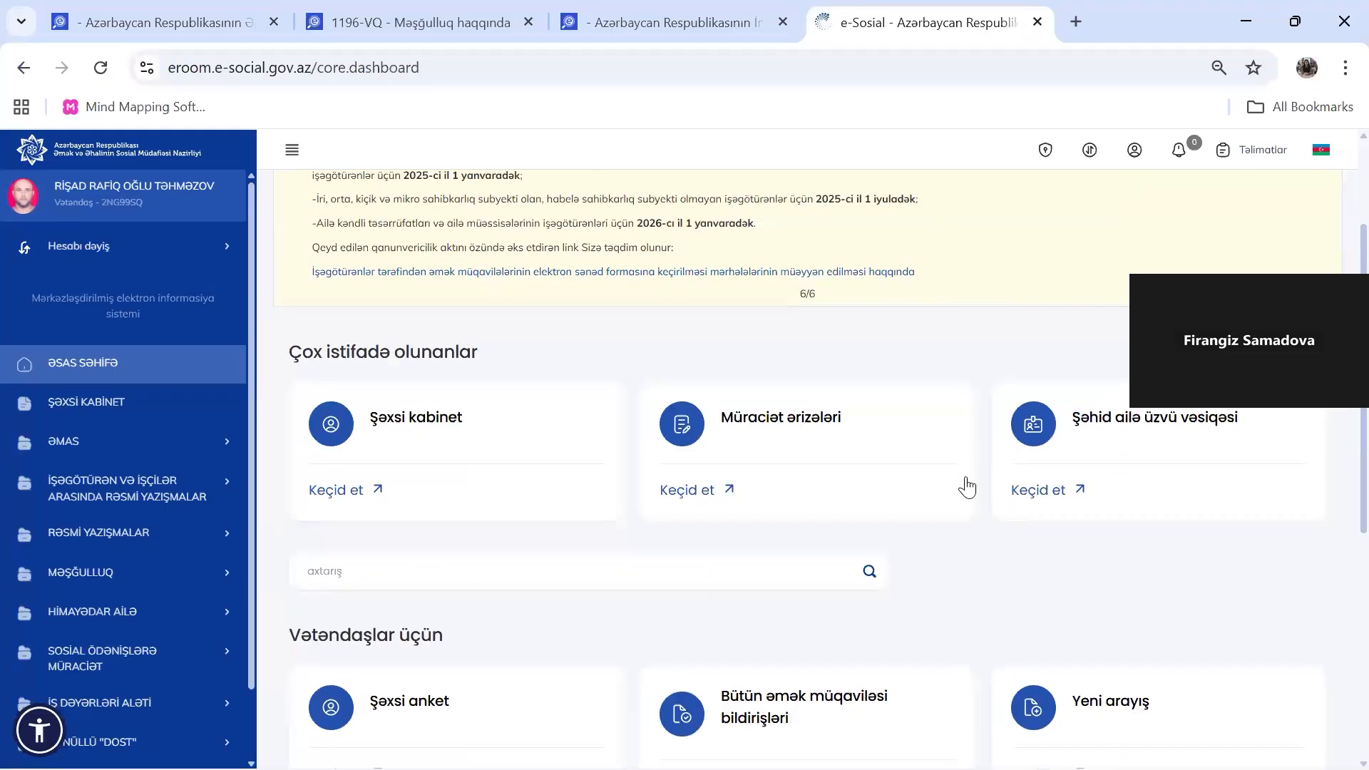
pyautogui.scroll(3, 970, 485)
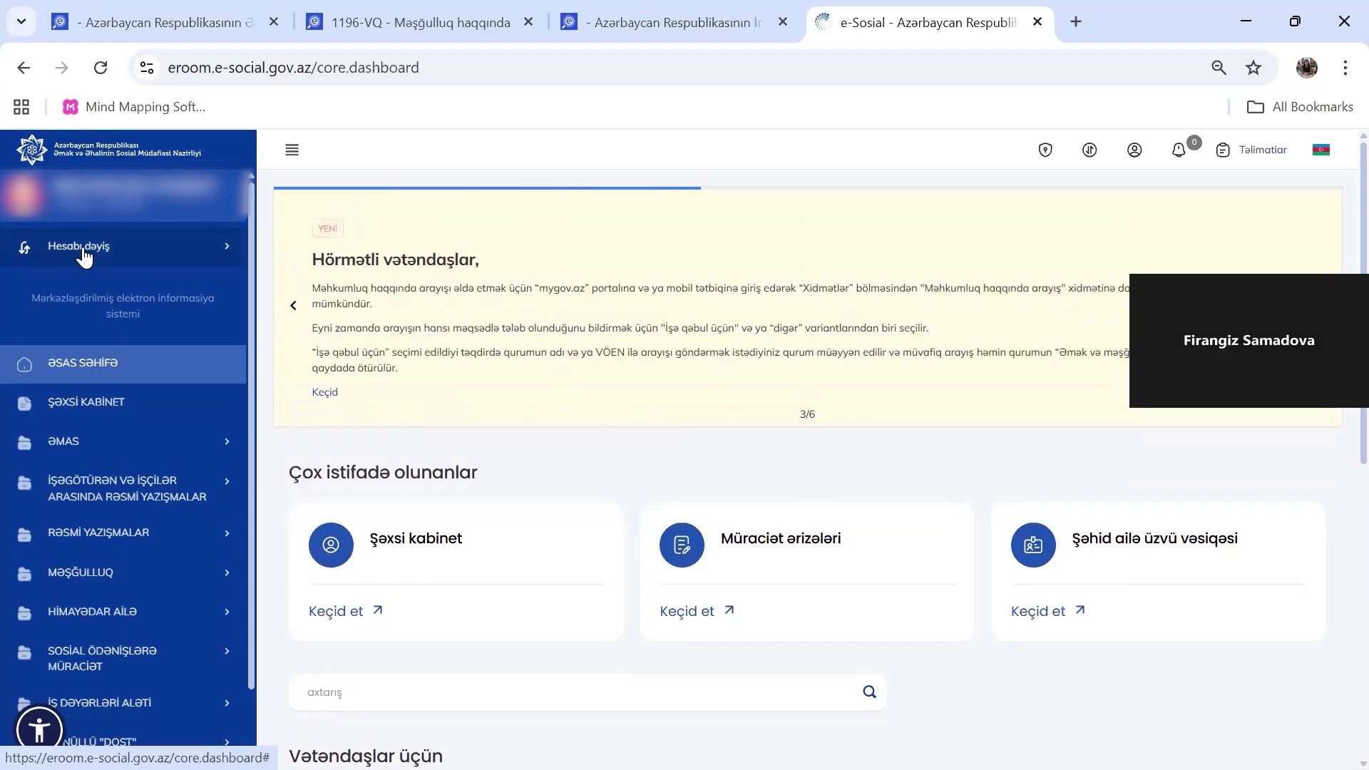
# Switch e-Sosial from the citizen account to the employer's company account
pyautogui.click(84, 251)
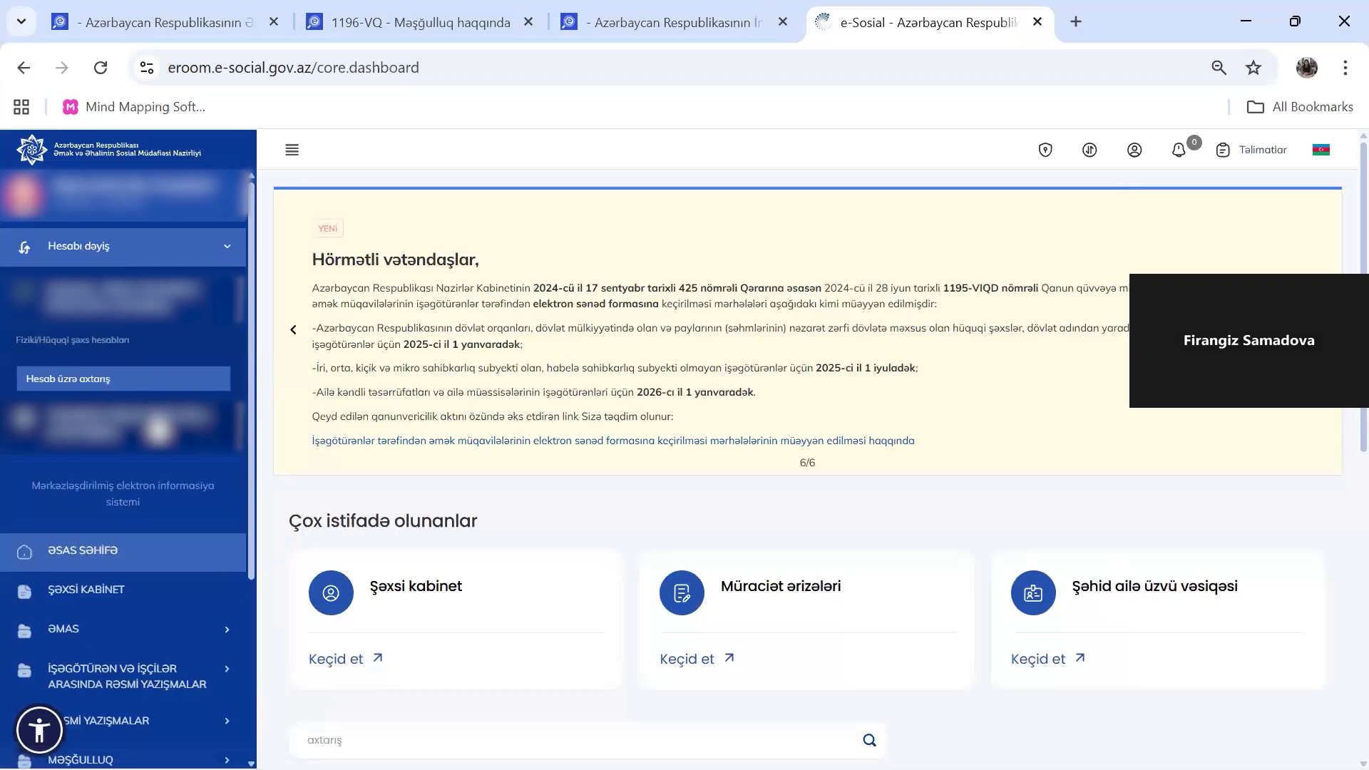
pyautogui.click(160, 427)
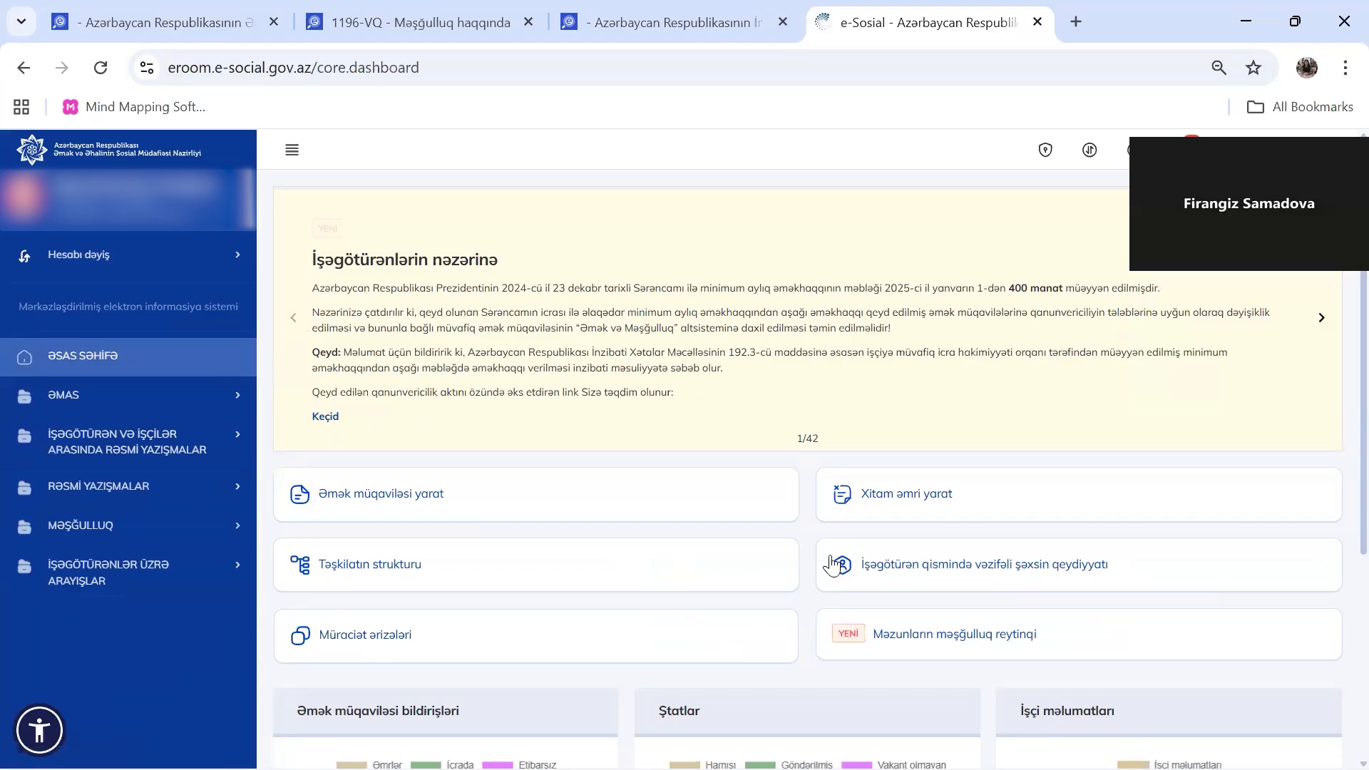
# Expand ƏMAS in the sidebar to list contracts, orders and structure operations
pyautogui.scroll(-2, 649, 352)
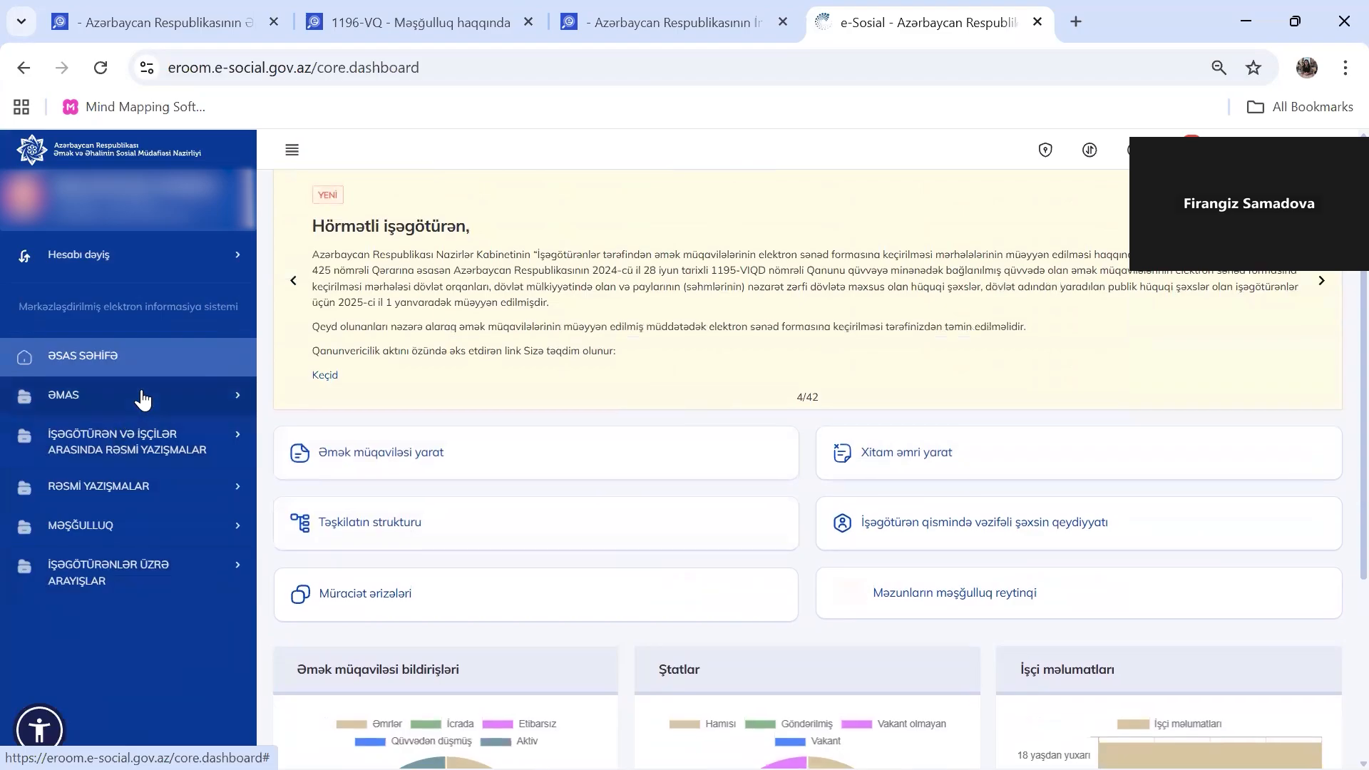
pyautogui.click(140, 396)
pyautogui.scroll(-2, 634, 403)
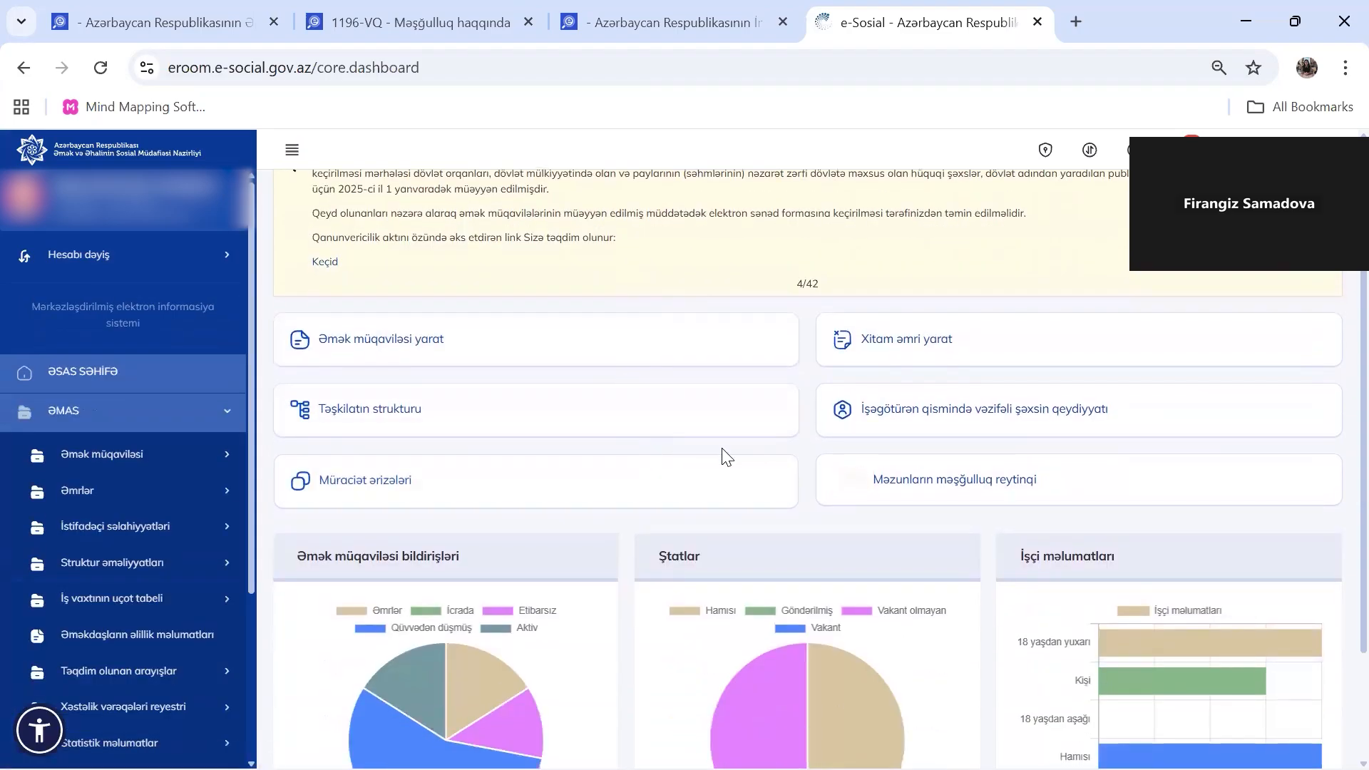
pyautogui.scroll(-3, 798, 540)
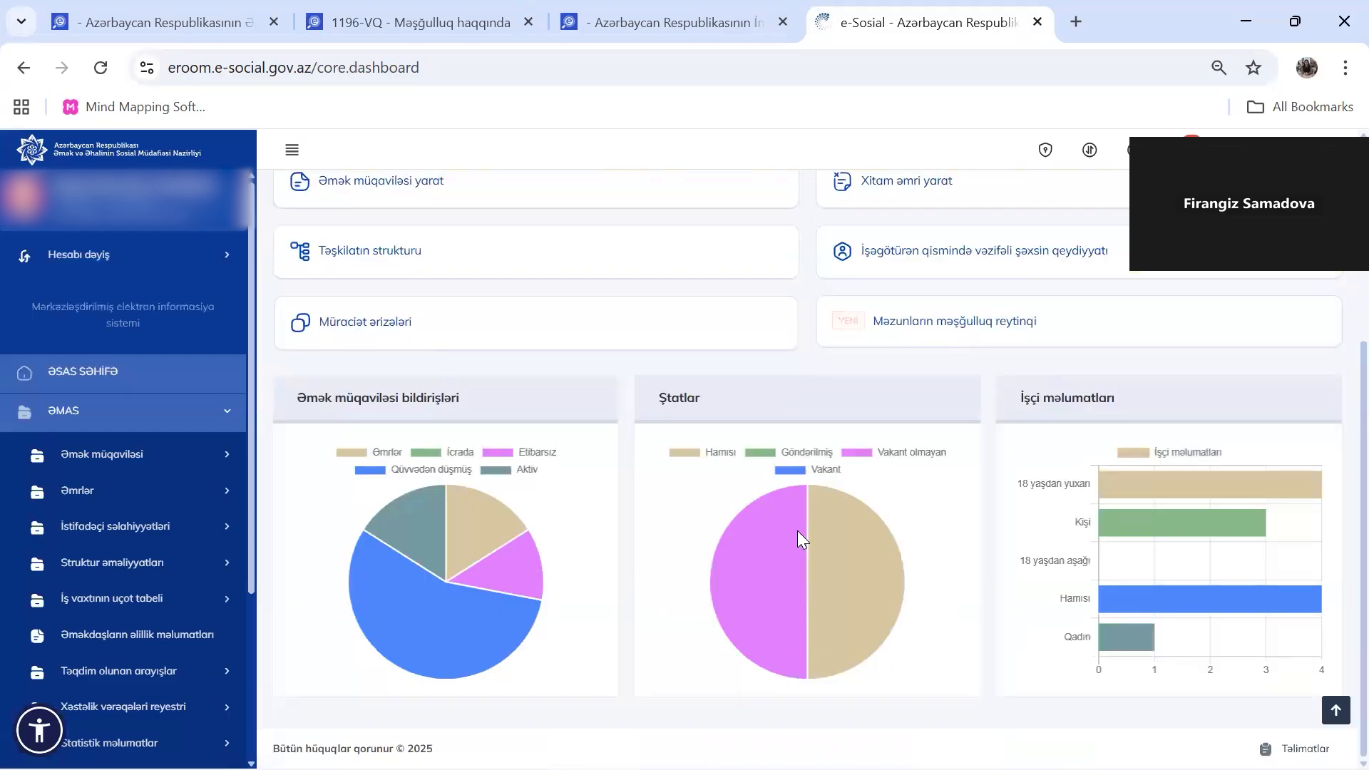
pyautogui.scroll(3, 669, 636)
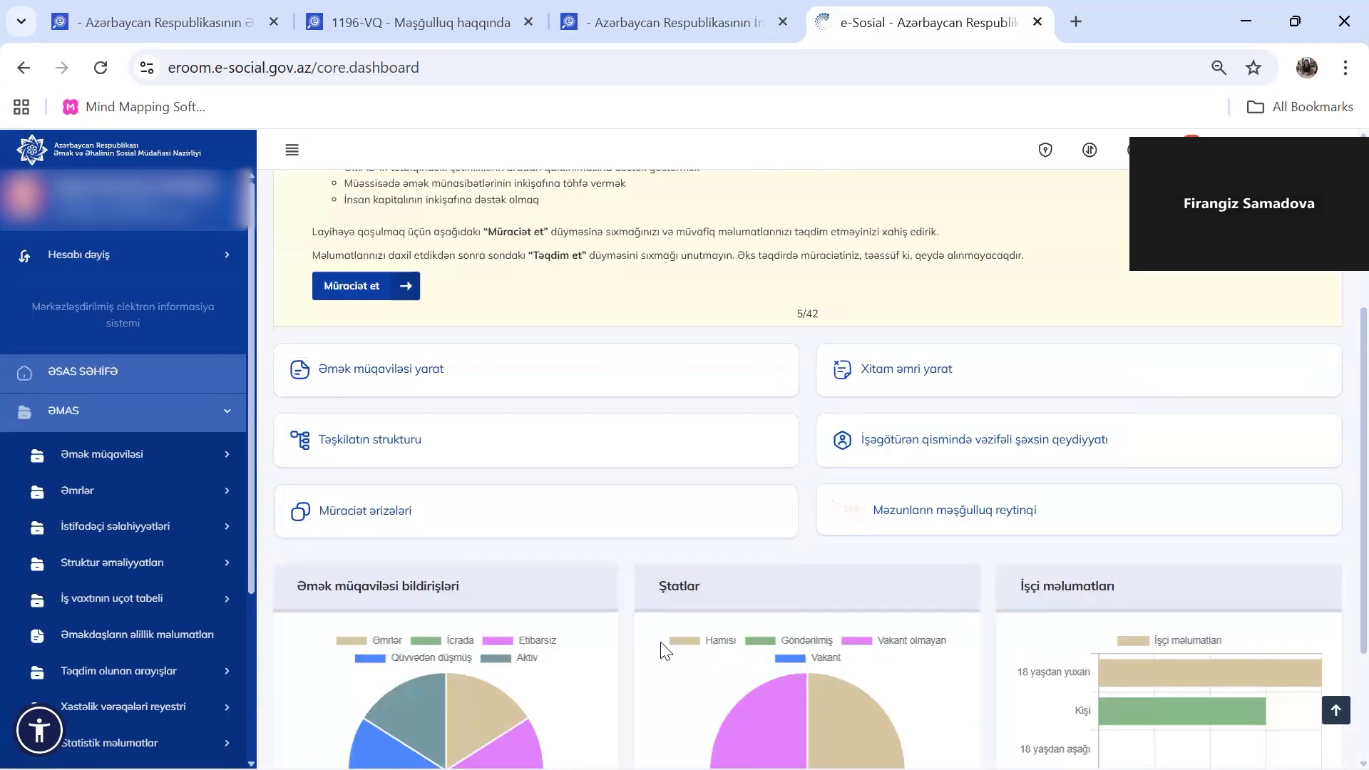
pyautogui.scroll(-3, 856, 542)
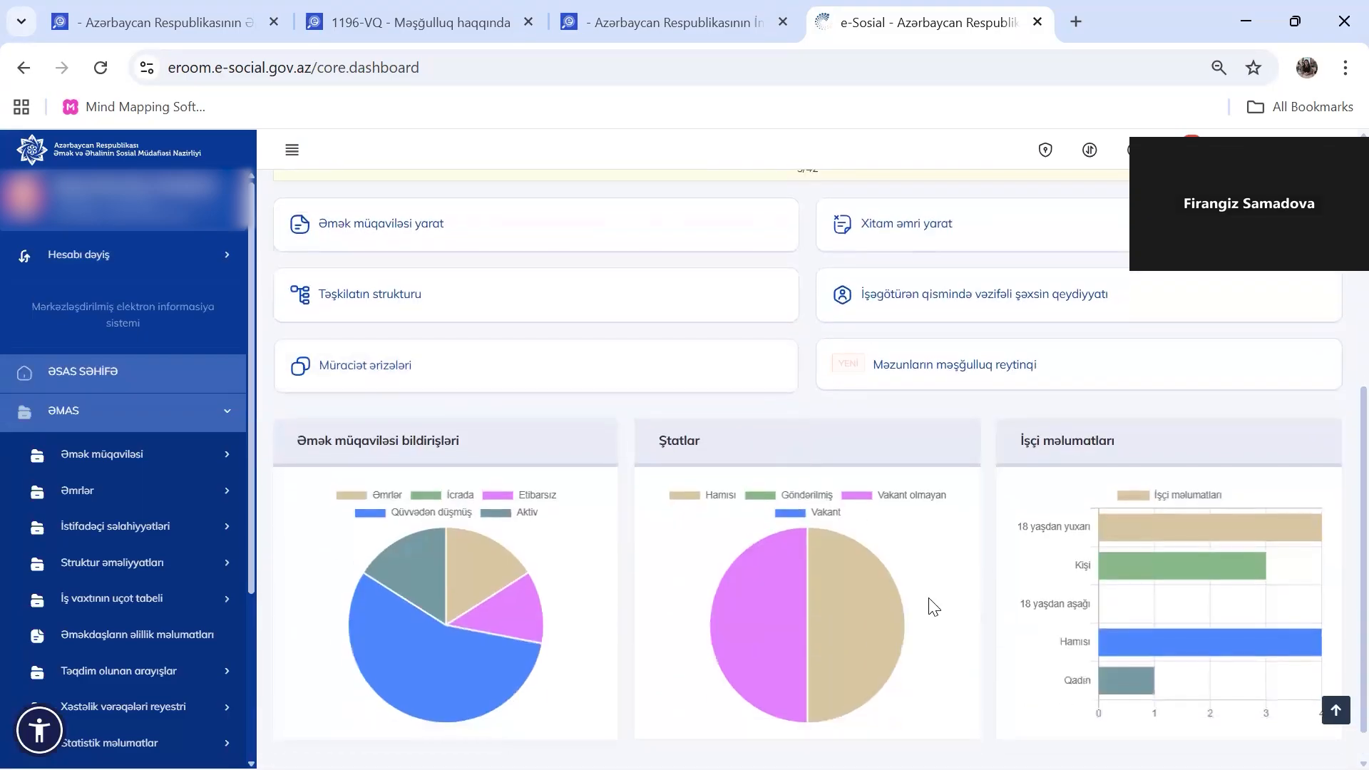
pyautogui.scroll(-1, 930, 607)
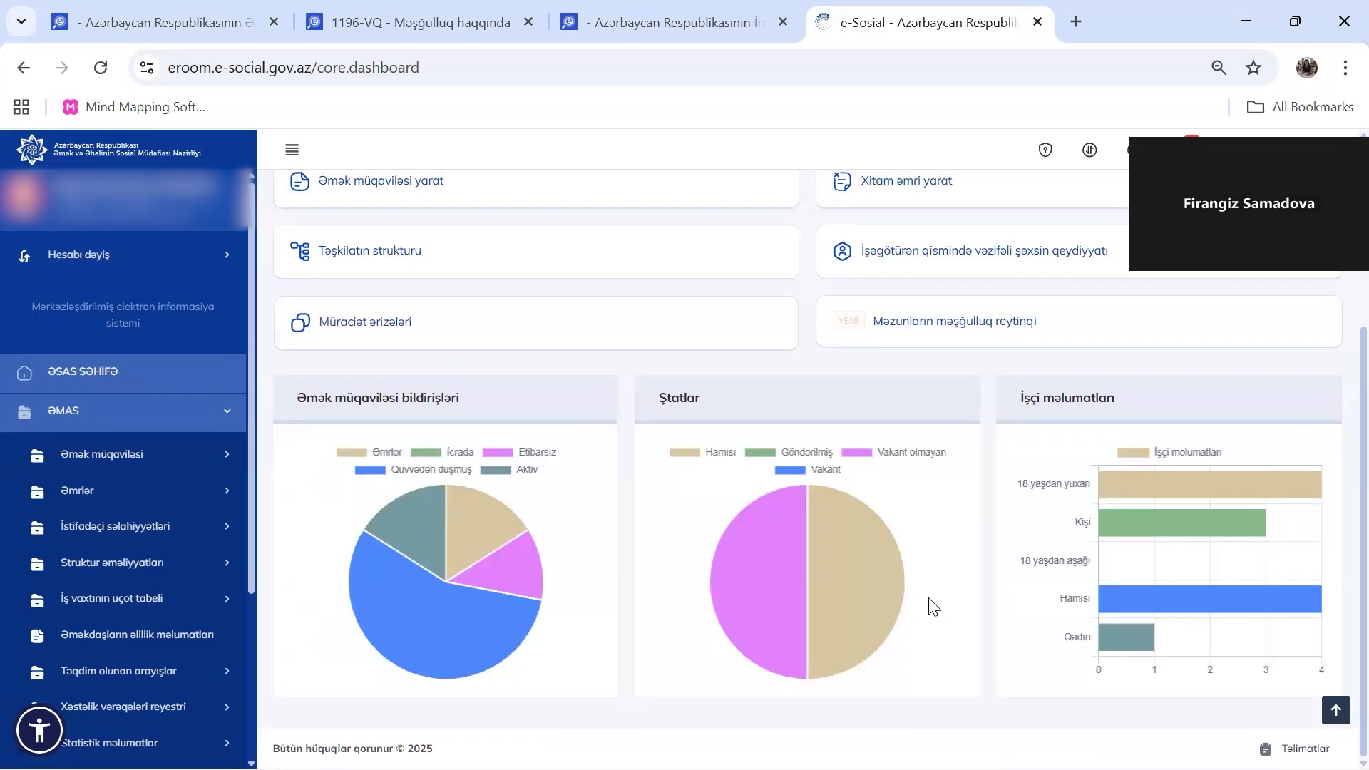
# Expand Struktur əməliyyatları under ƏMAS to reveal the structure and staff pages
pyautogui.scroll(-2, 127, 535)
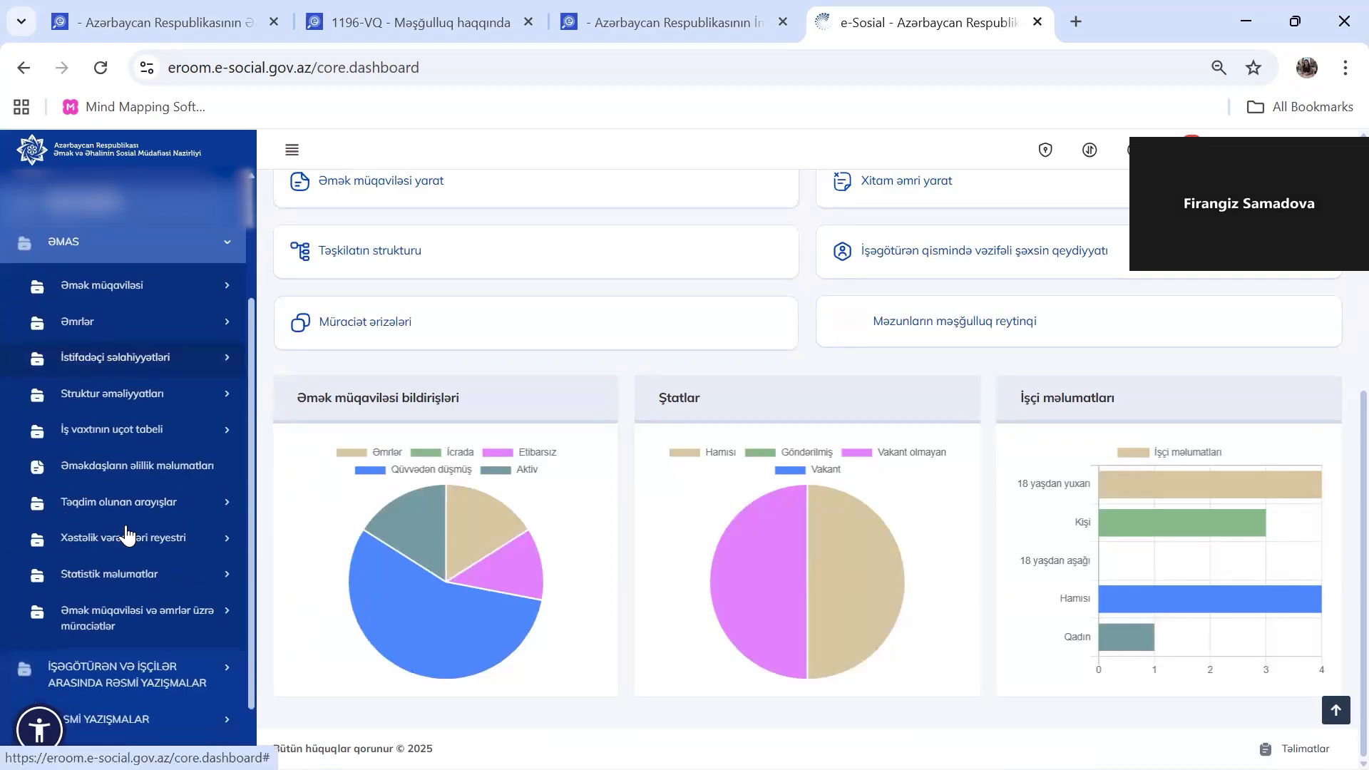
pyautogui.scroll(2, 126, 534)
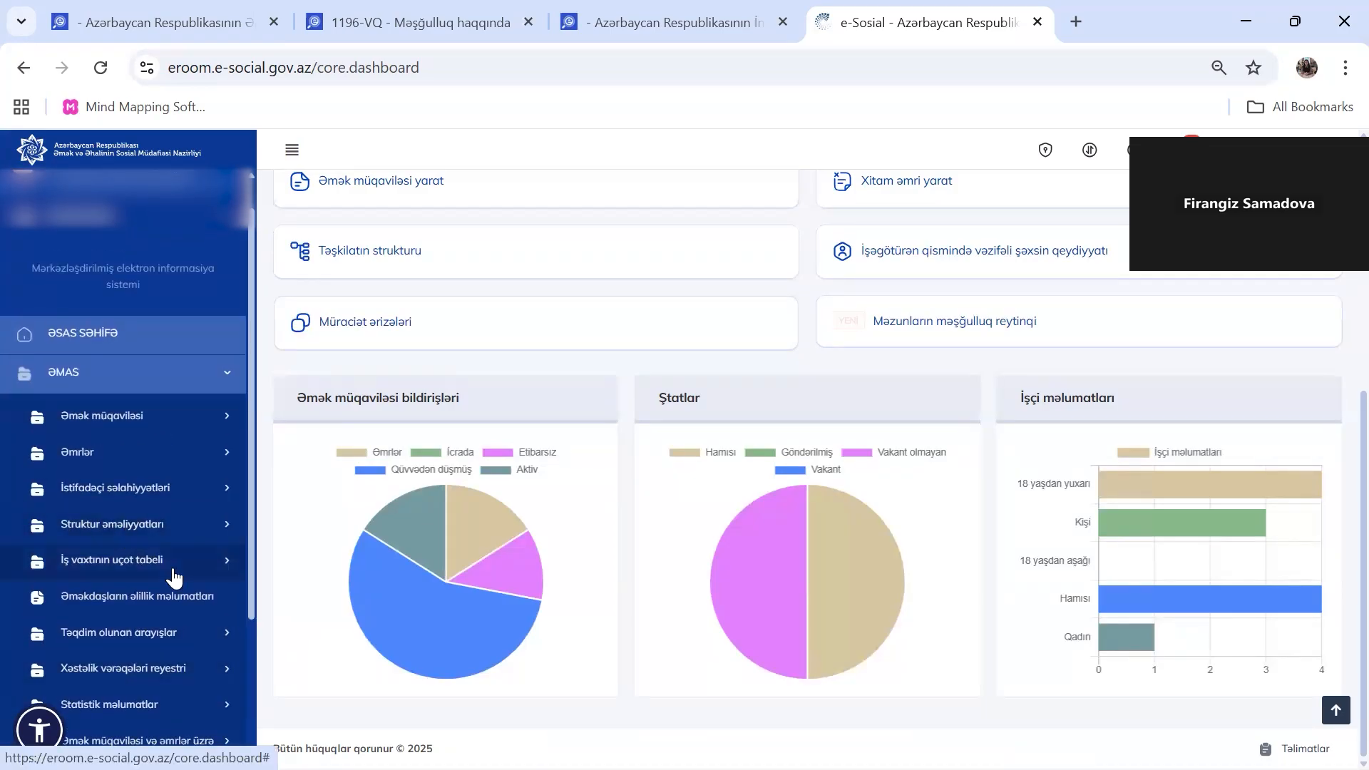
pyautogui.scroll(-1, 174, 570)
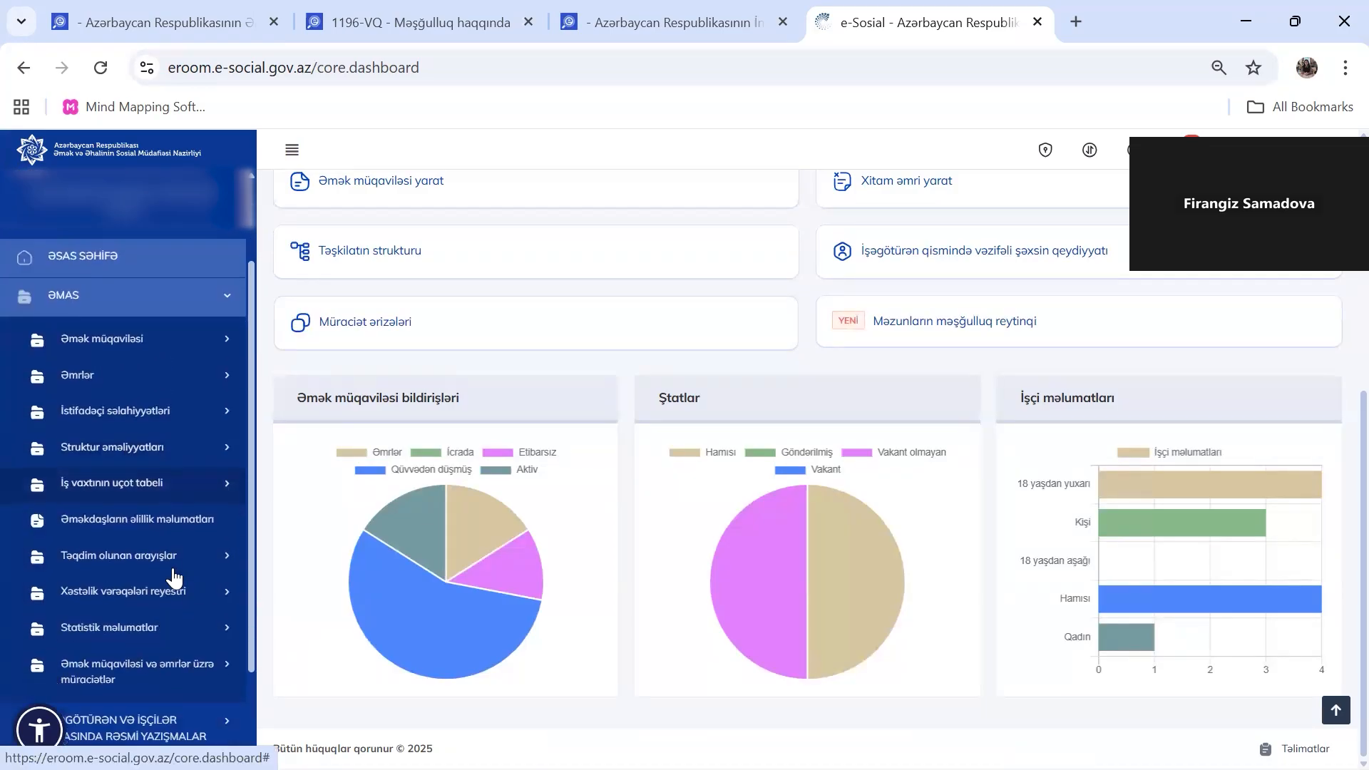
pyautogui.click(146, 448)
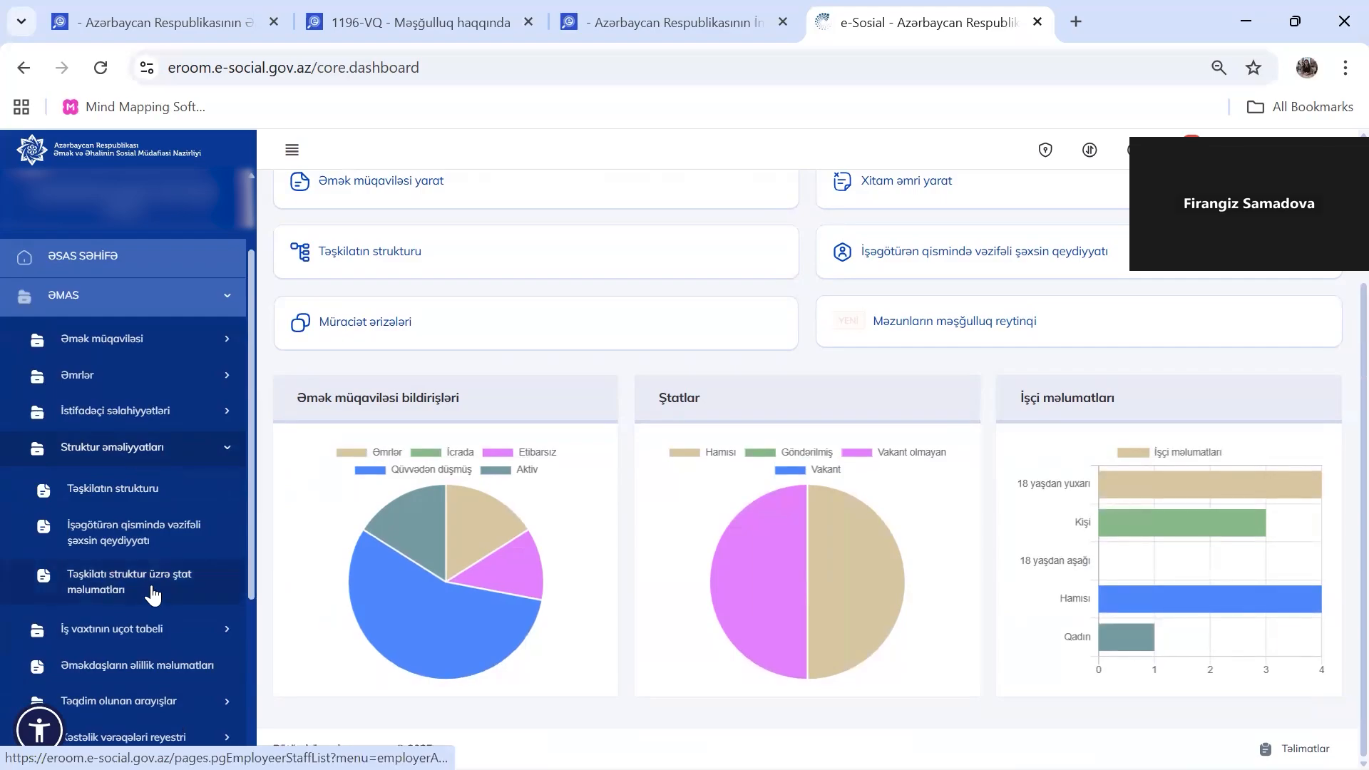
pyautogui.scroll(-1, 153, 594)
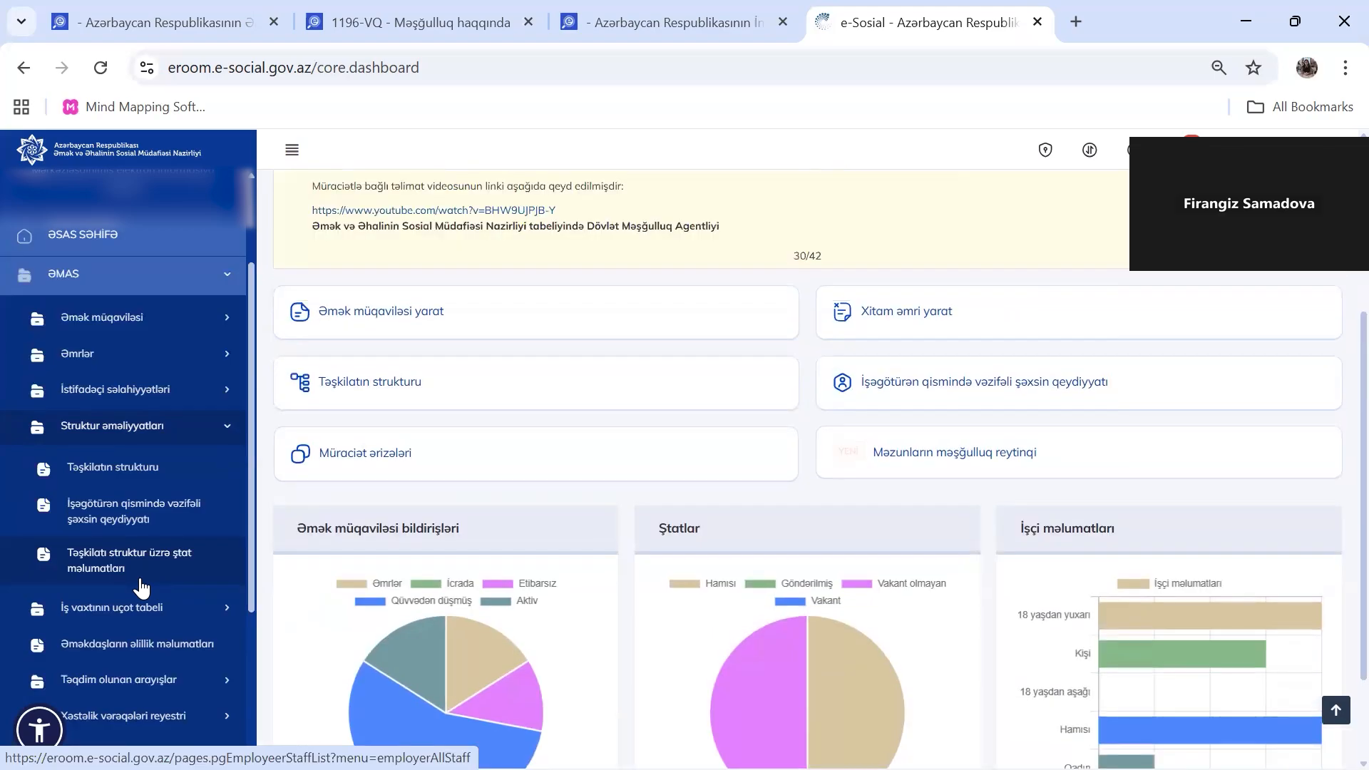
# Open the staff list by organisational structure to see the four Cool Food positions
pyautogui.click(126, 470)
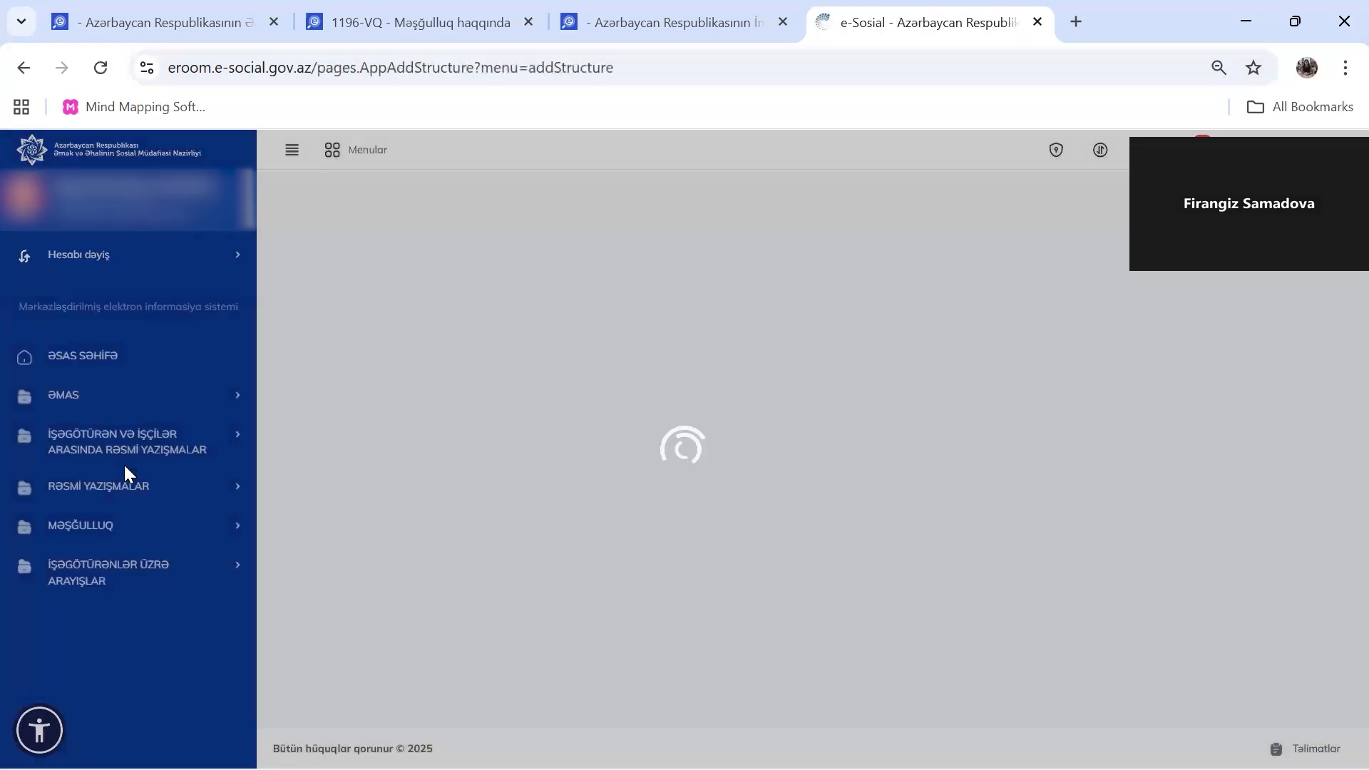
pyautogui.click(92, 398)
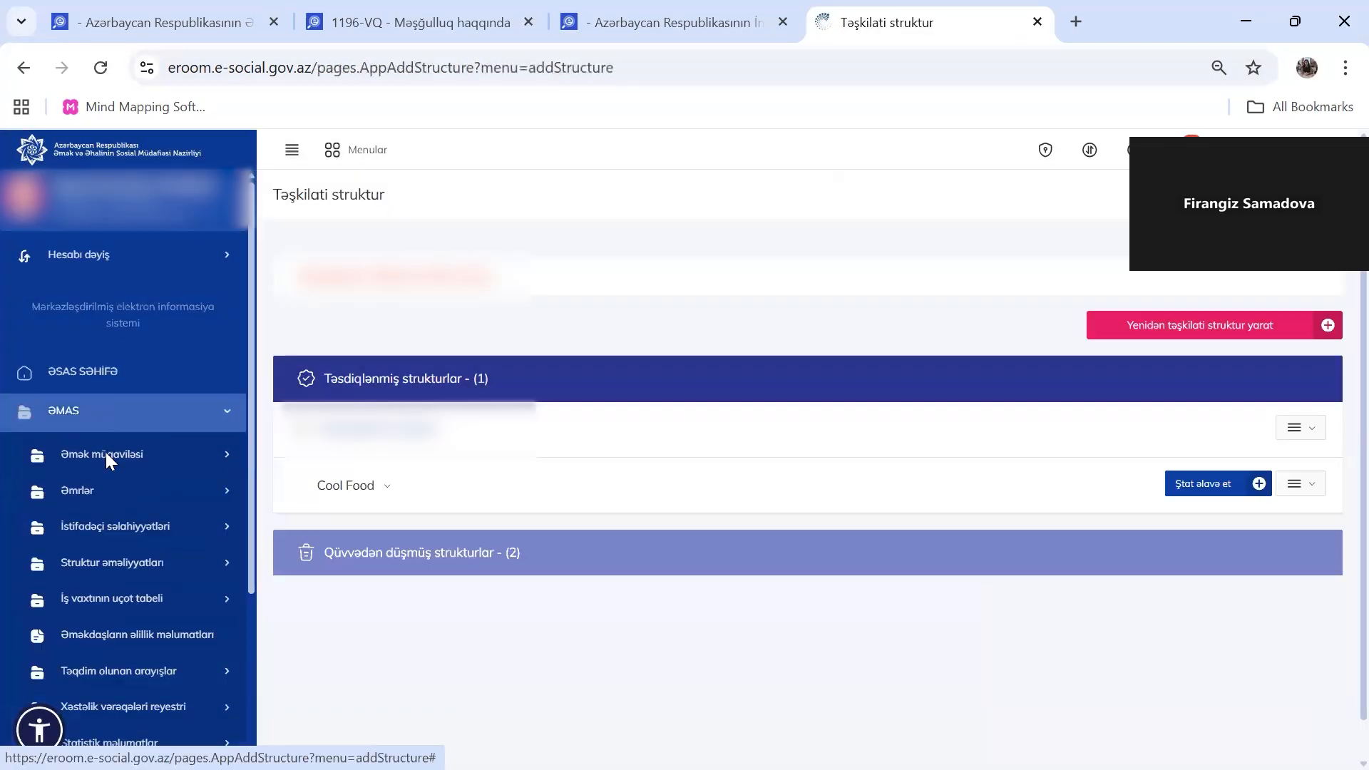
pyautogui.scroll(-1, 142, 603)
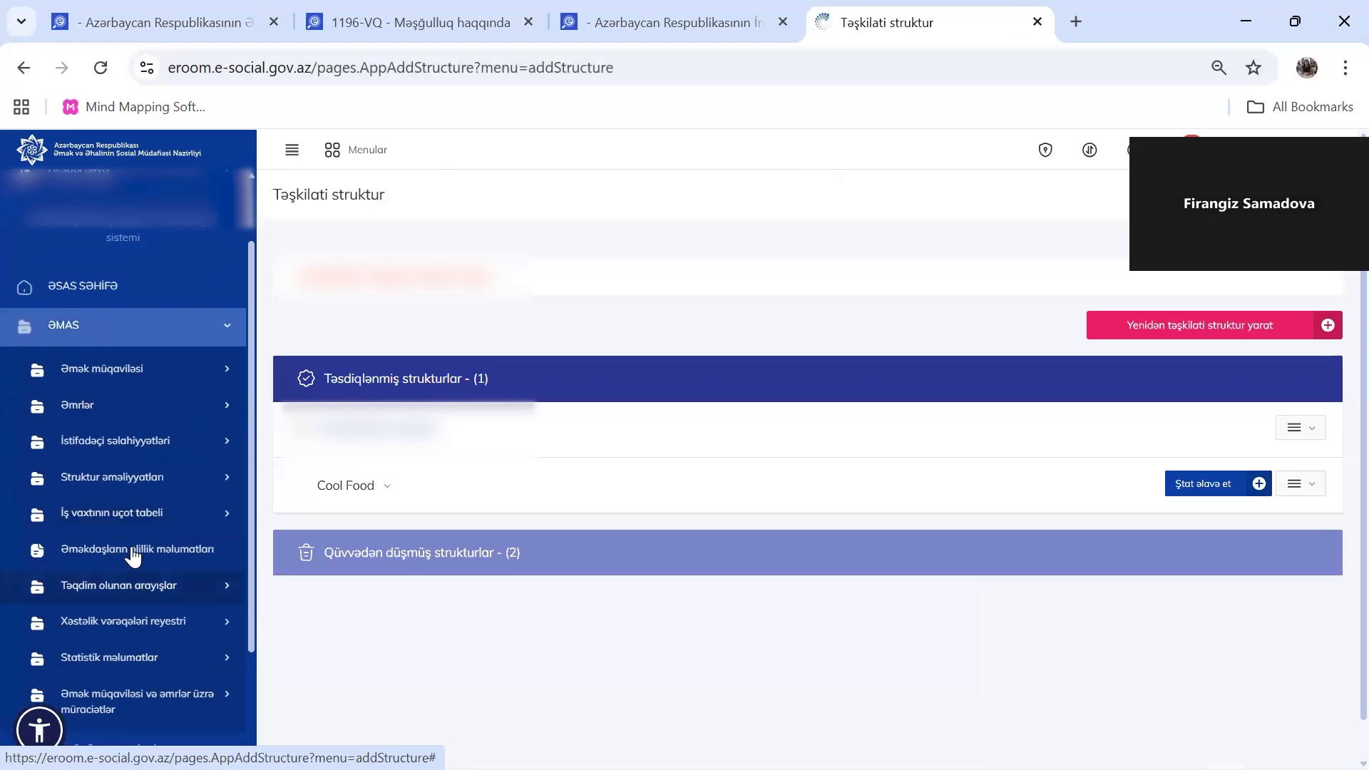
pyautogui.click(173, 486)
pyautogui.click(173, 612)
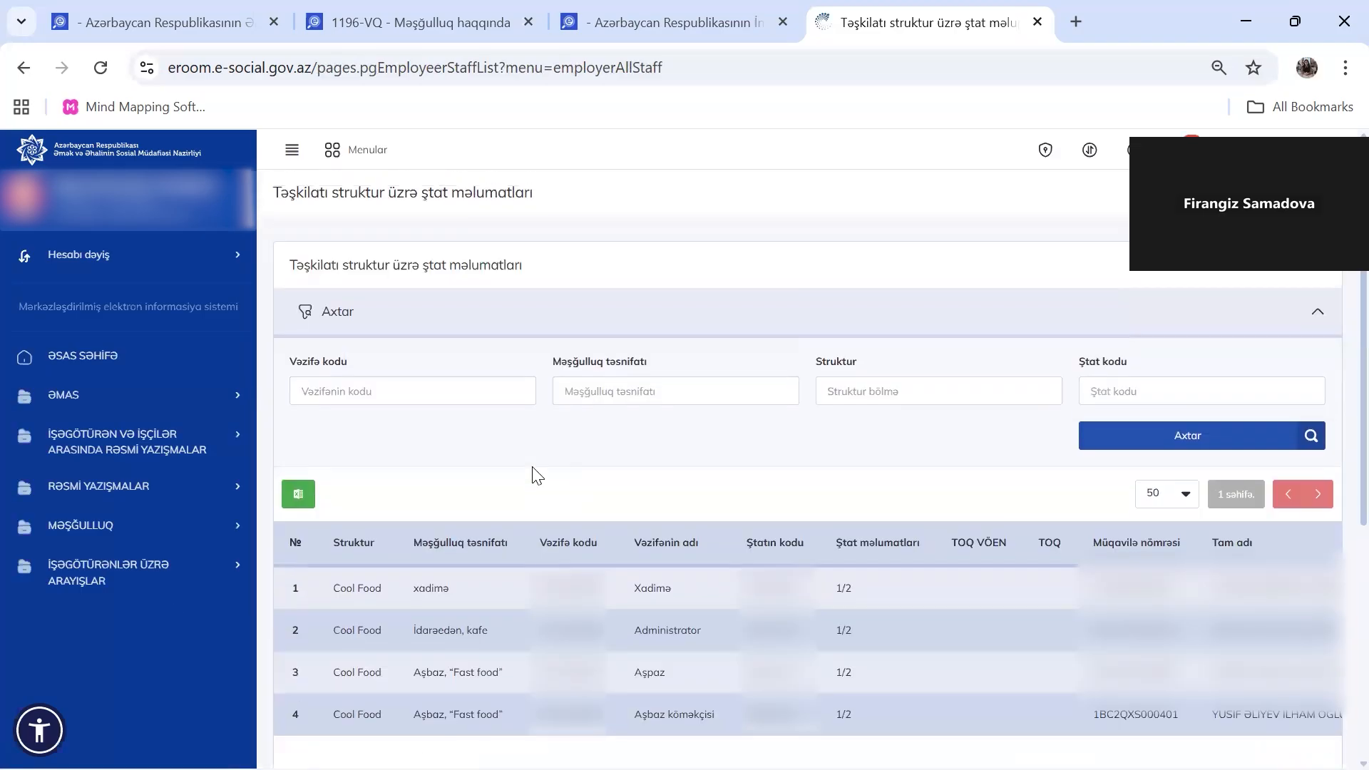
# Return to the Təşkilatın strukturu page showing the approved Cool Food structure
pyautogui.click(173, 400)
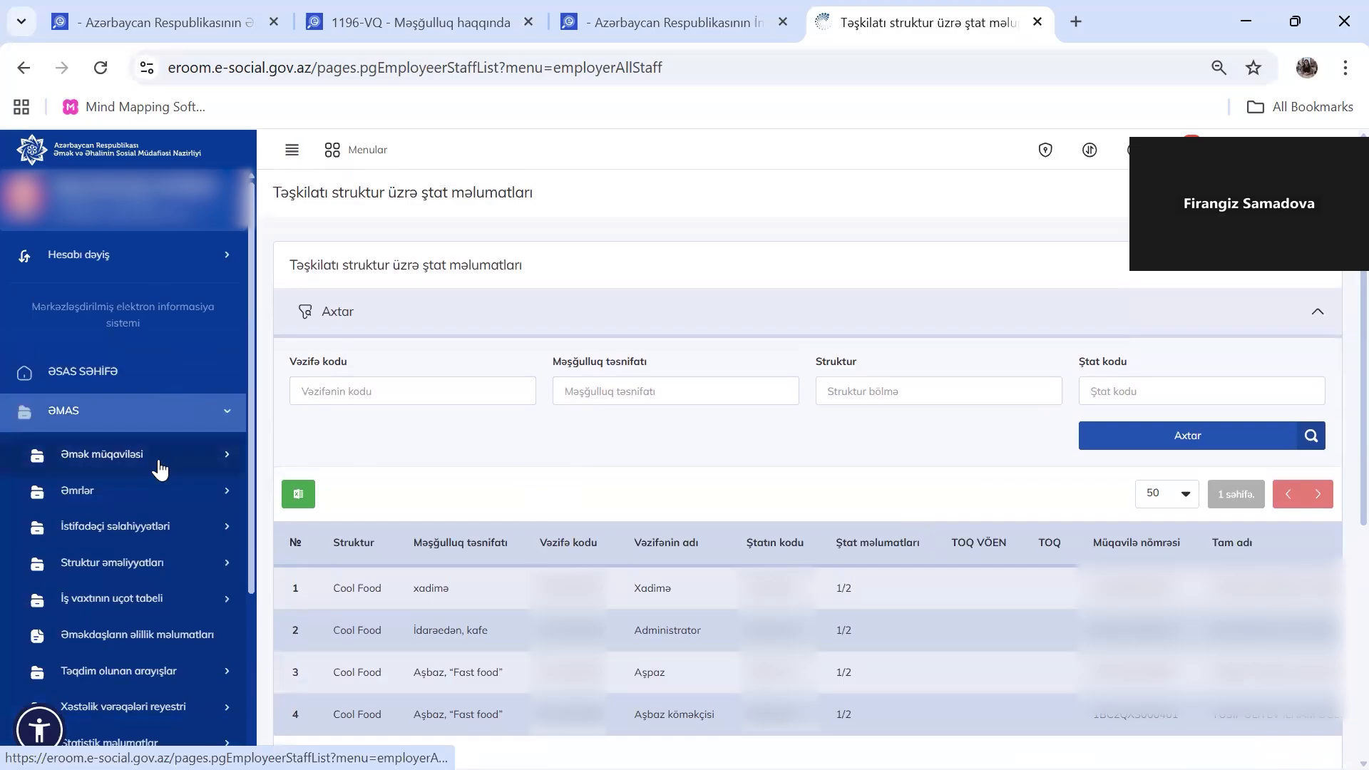
pyautogui.click(211, 559)
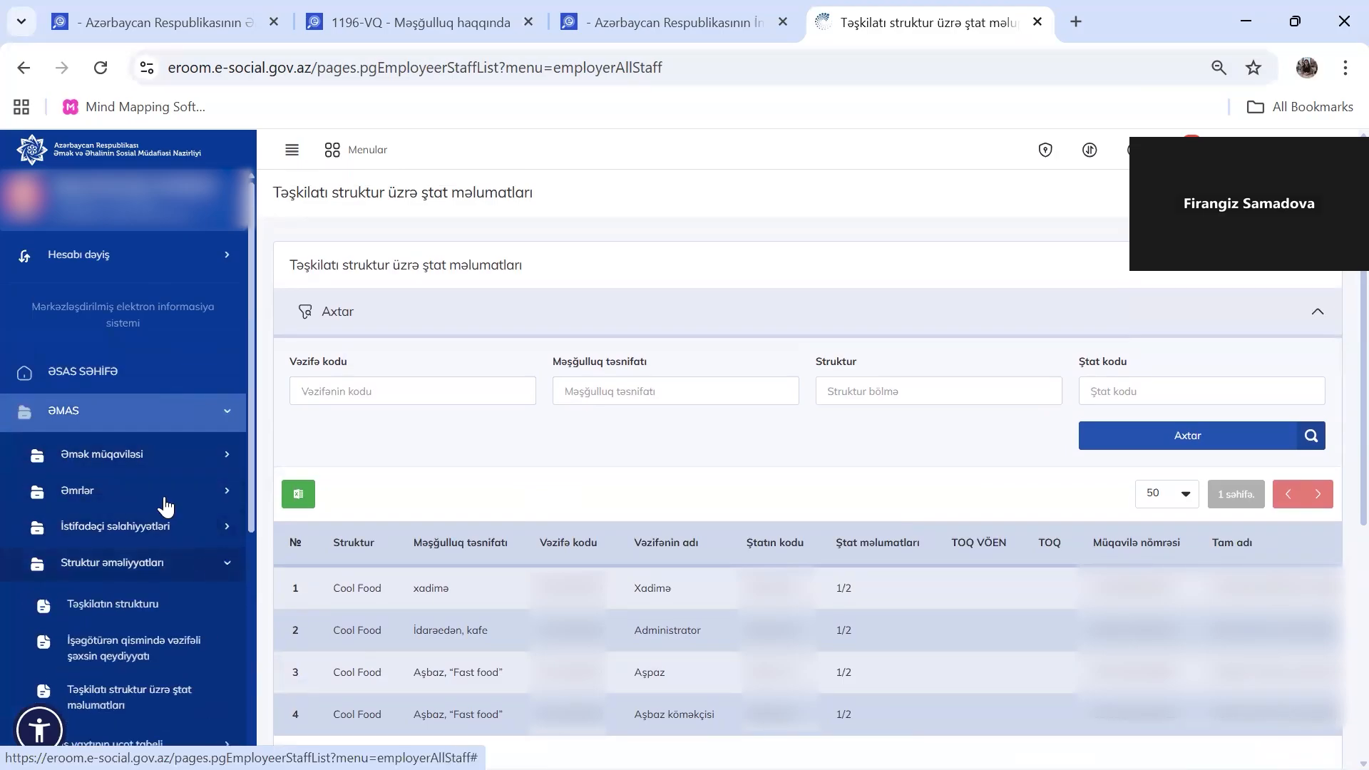
pyautogui.scroll(-1, 166, 507)
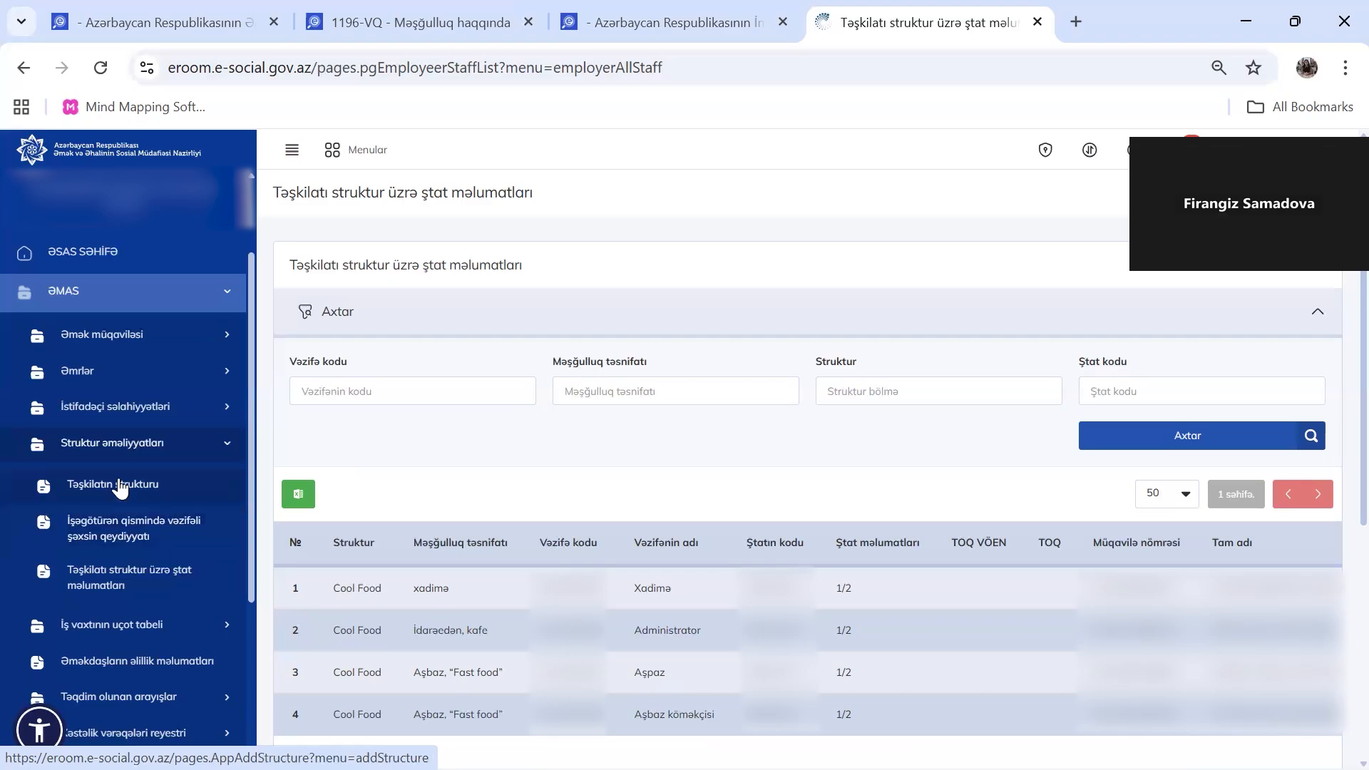
pyautogui.click(120, 488)
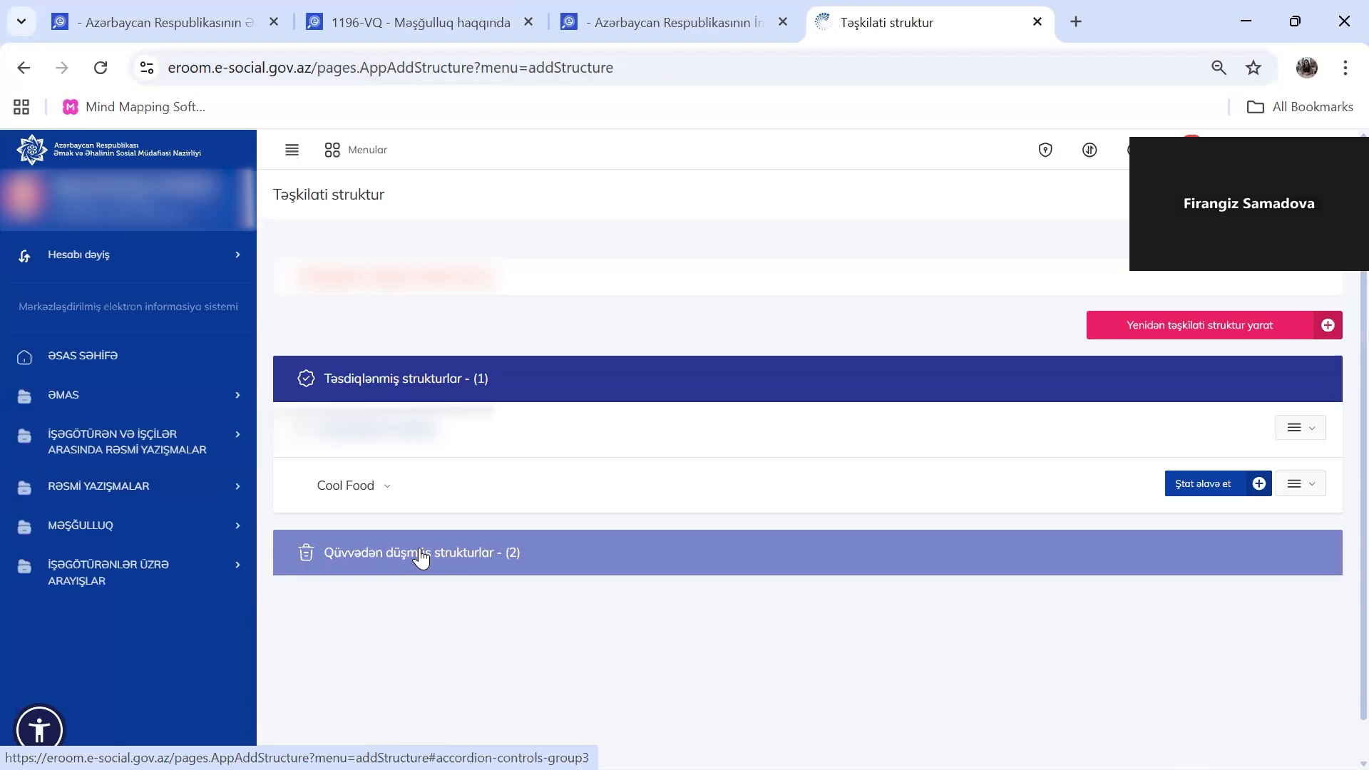
# Show the options menu for the Cool Food structure row
pyautogui.click(1298, 487)
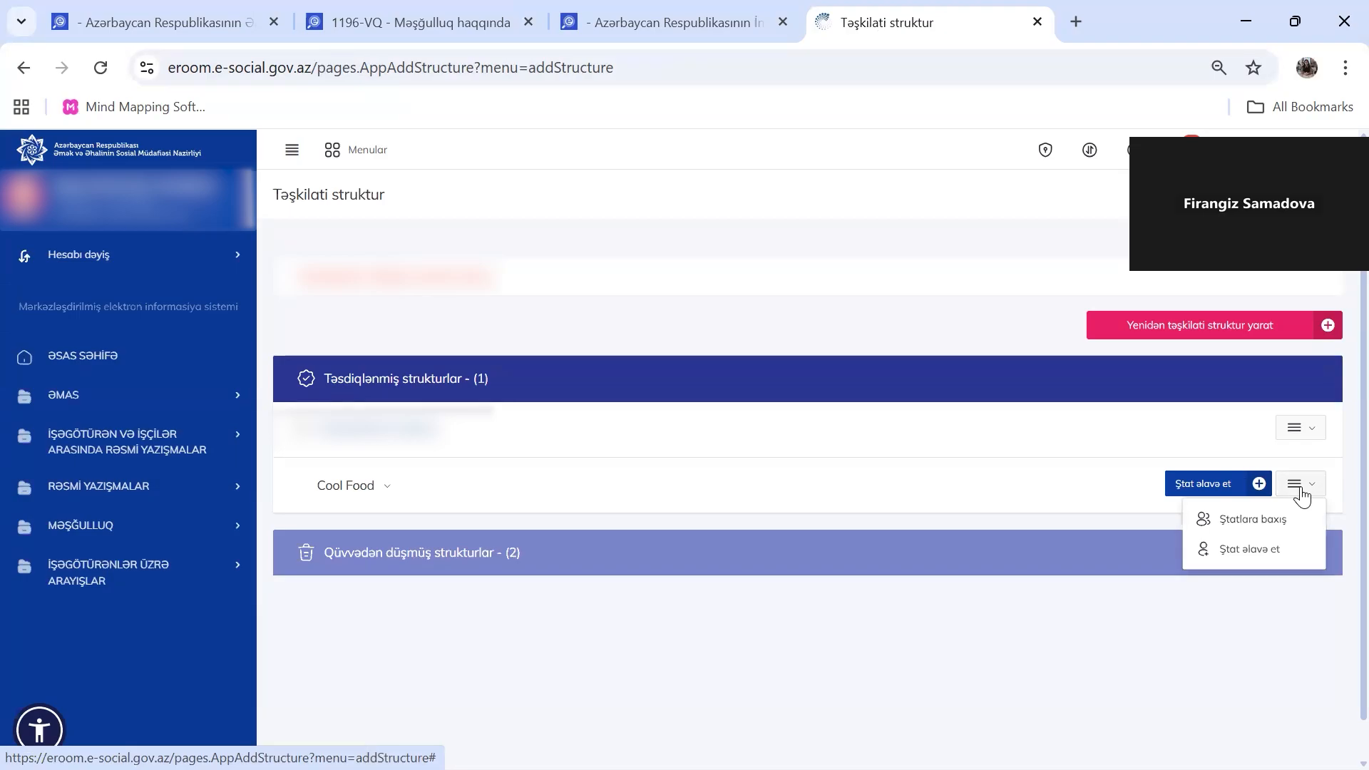
# Add a new staff position to Cool Food and start choosing its occupation classification
pyautogui.click(1149, 499)
pyautogui.click(1231, 489)
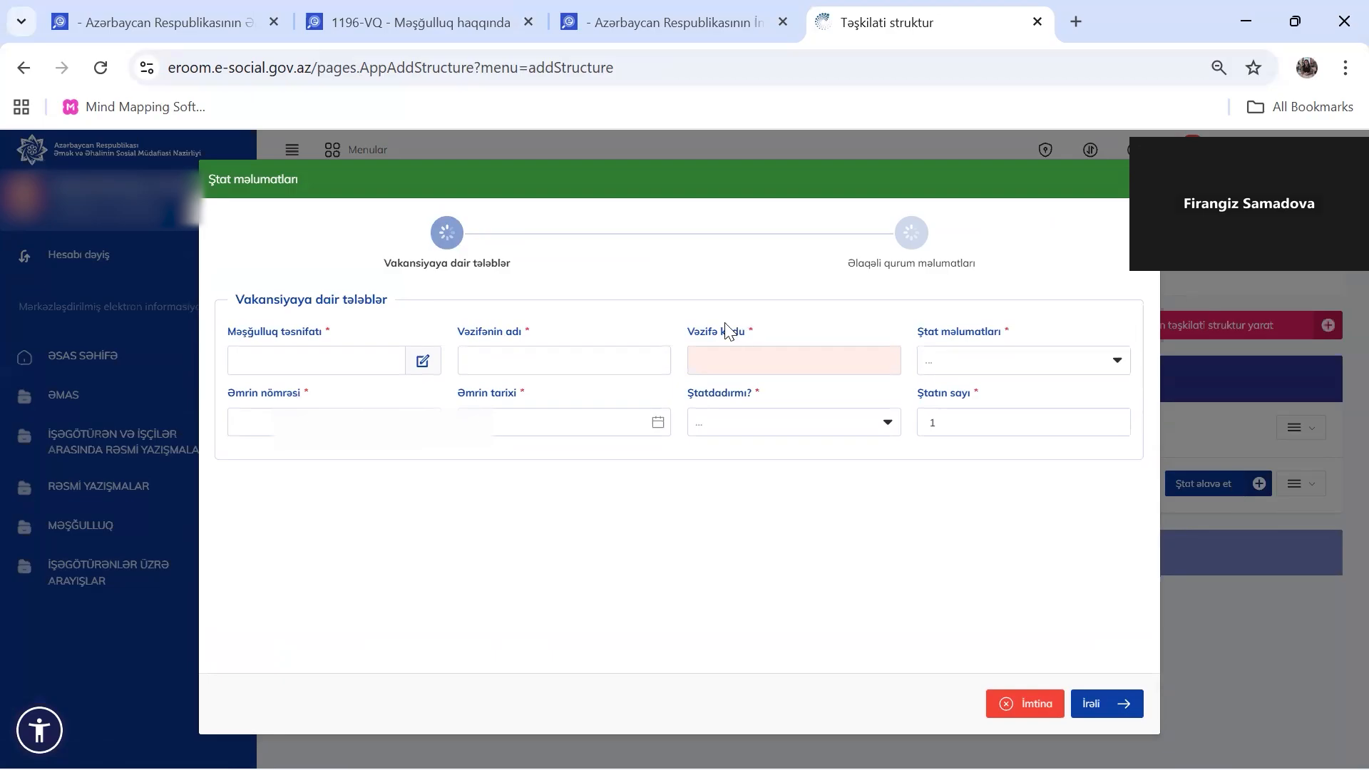
pyautogui.click(378, 370)
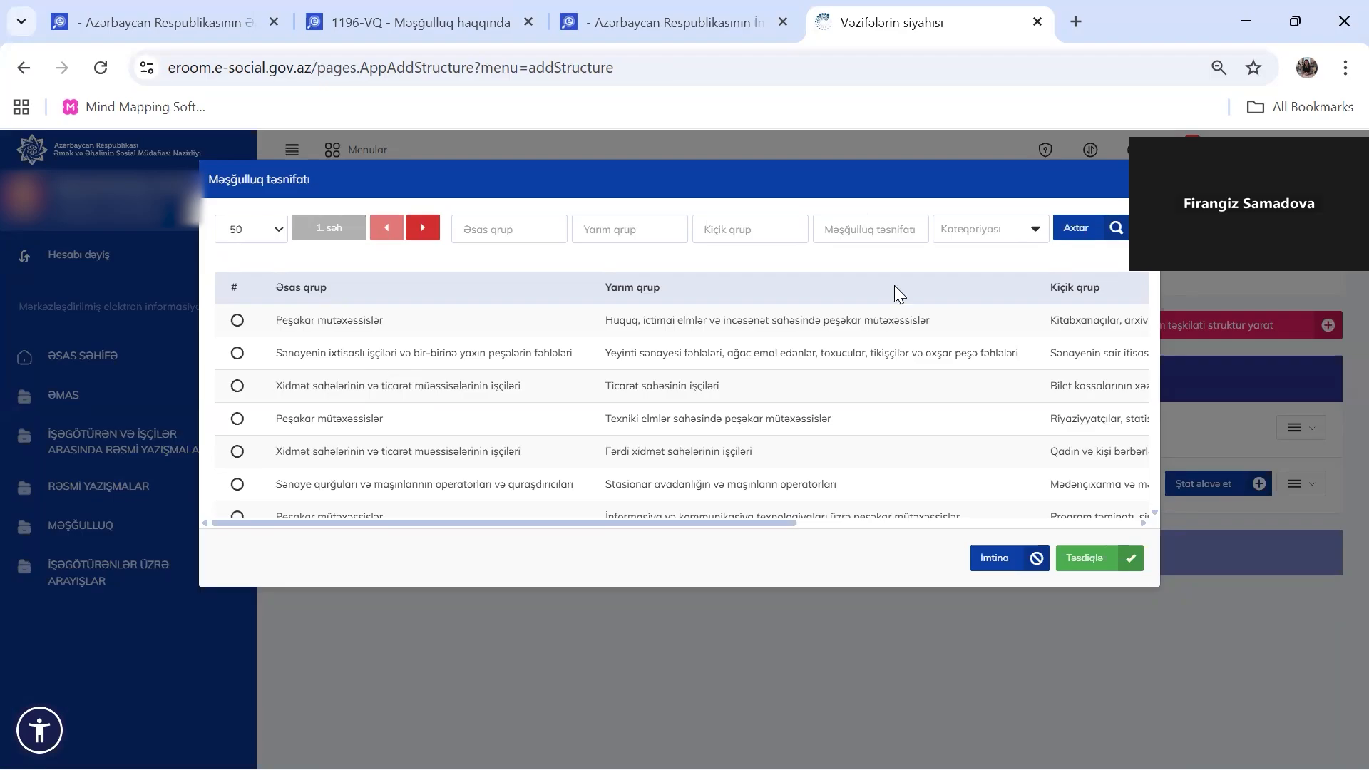
# Browse the Məşğulluq təsnifatı list and open its Kateqoriyası service filter
pyautogui.scroll(-1, 993, 400)
pyautogui.scroll(-2, 992, 401)
pyautogui.scroll(3, 993, 400)
pyautogui.click(1001, 218)
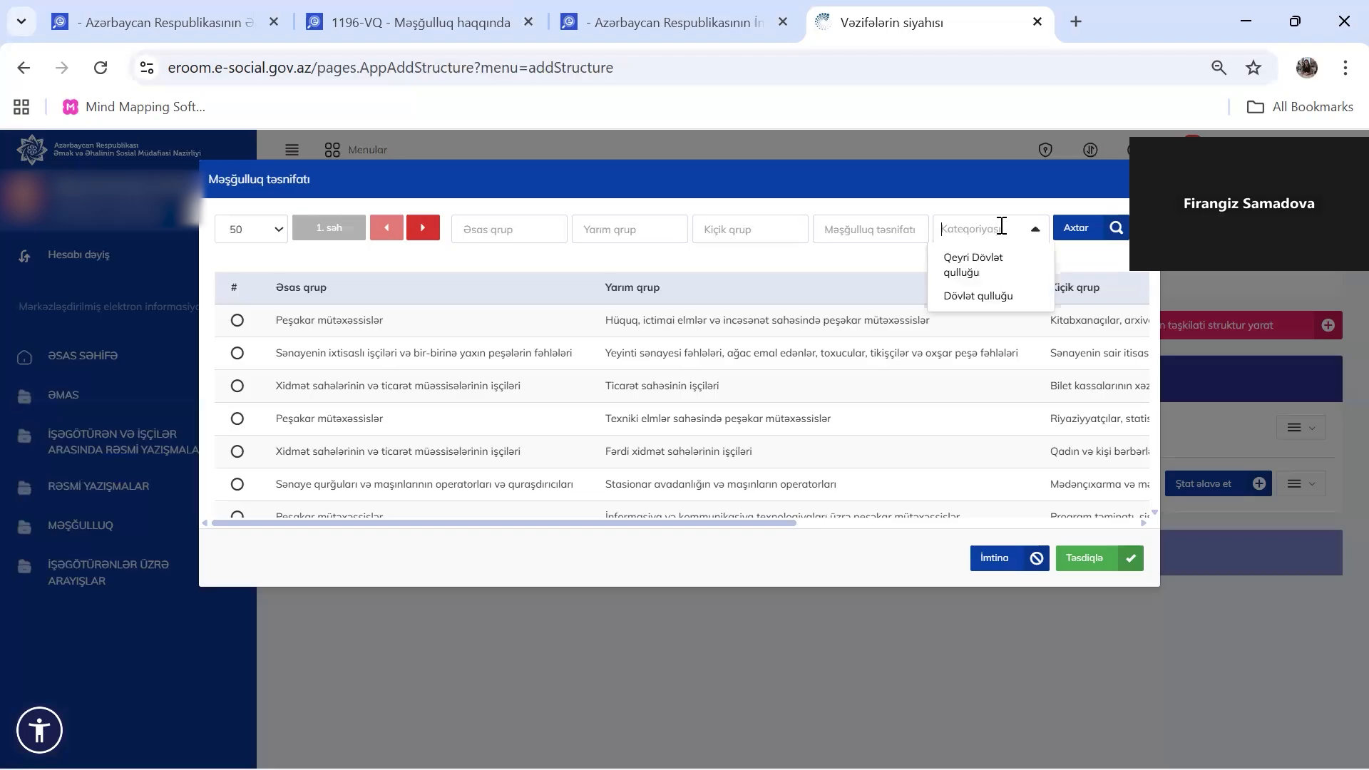
# Filter classifications to Qeyri Dövlət qulluğu and search for 'mühəsib'
pyautogui.click(975, 274)
pyautogui.click(878, 229)
pyautogui.write('mühə')
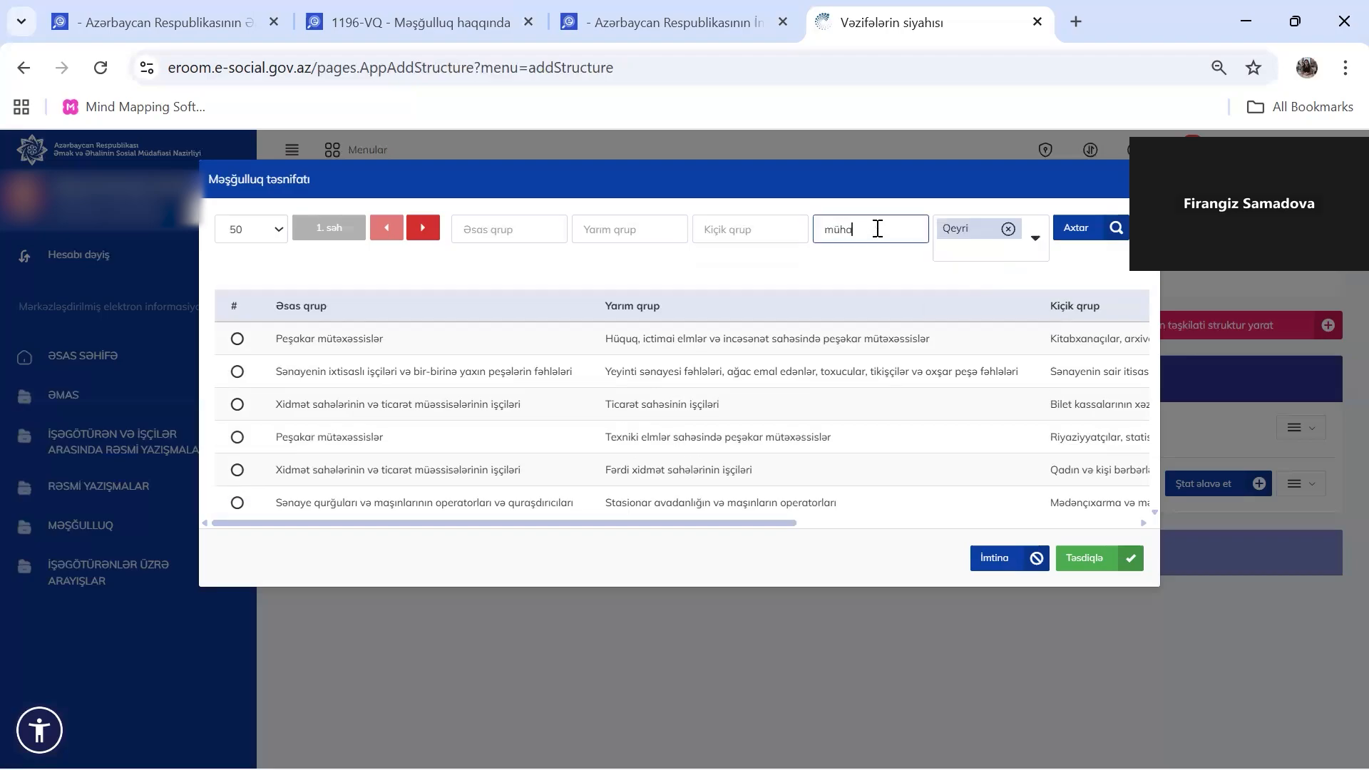
pyautogui.press('BackSpace')
pyautogui.write('asib')
pyautogui.click(1096, 239)
# Pick the plain Mühasib classification from the results and confirm it
pyautogui.hscroll(3, 983, 453)
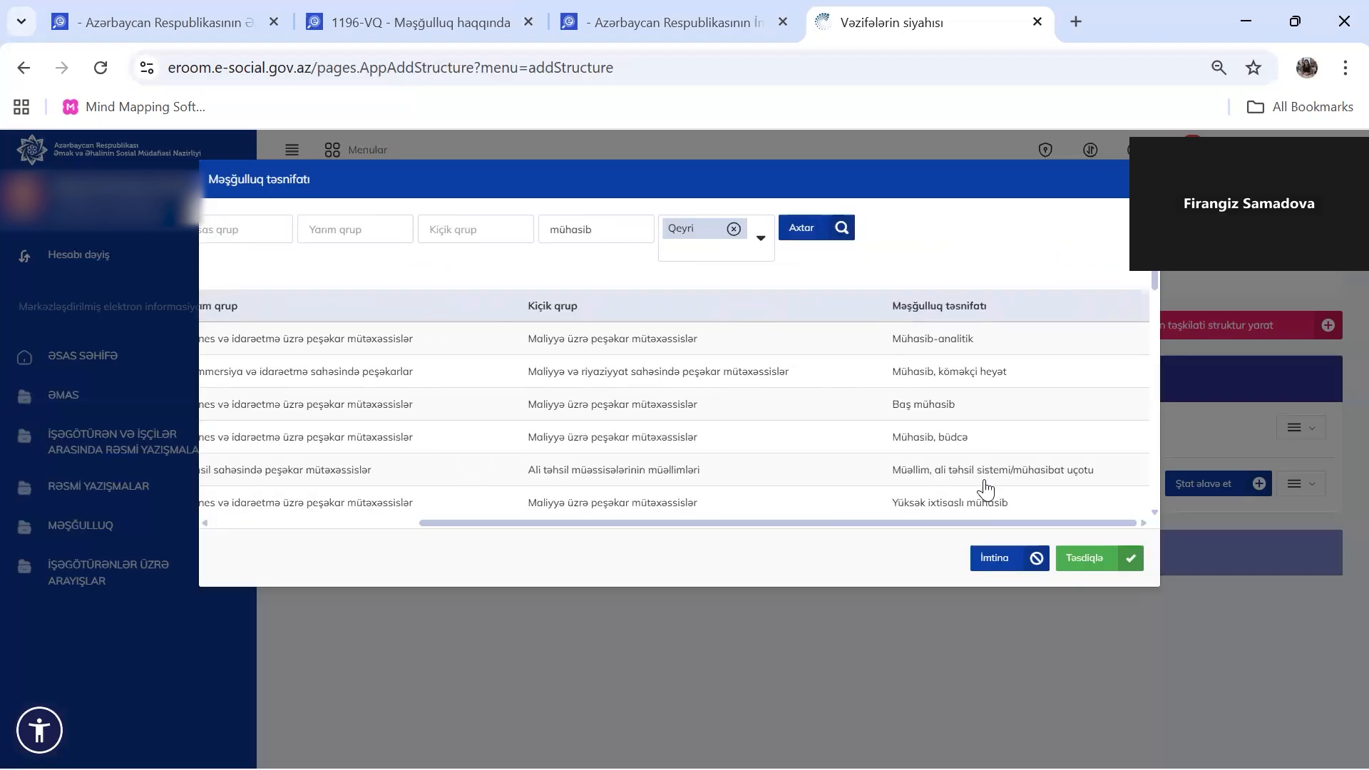
pyautogui.scroll(-3, 986, 490)
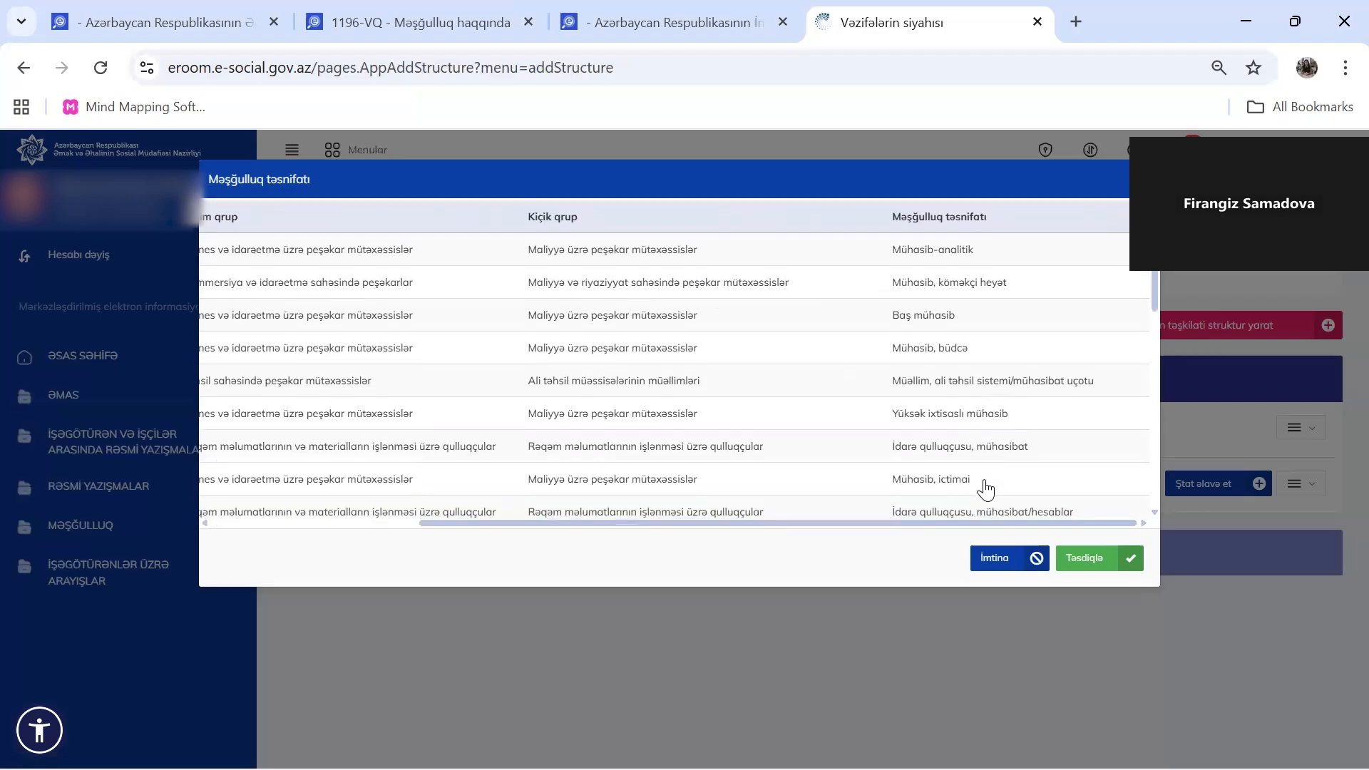
pyautogui.scroll(3, 985, 485)
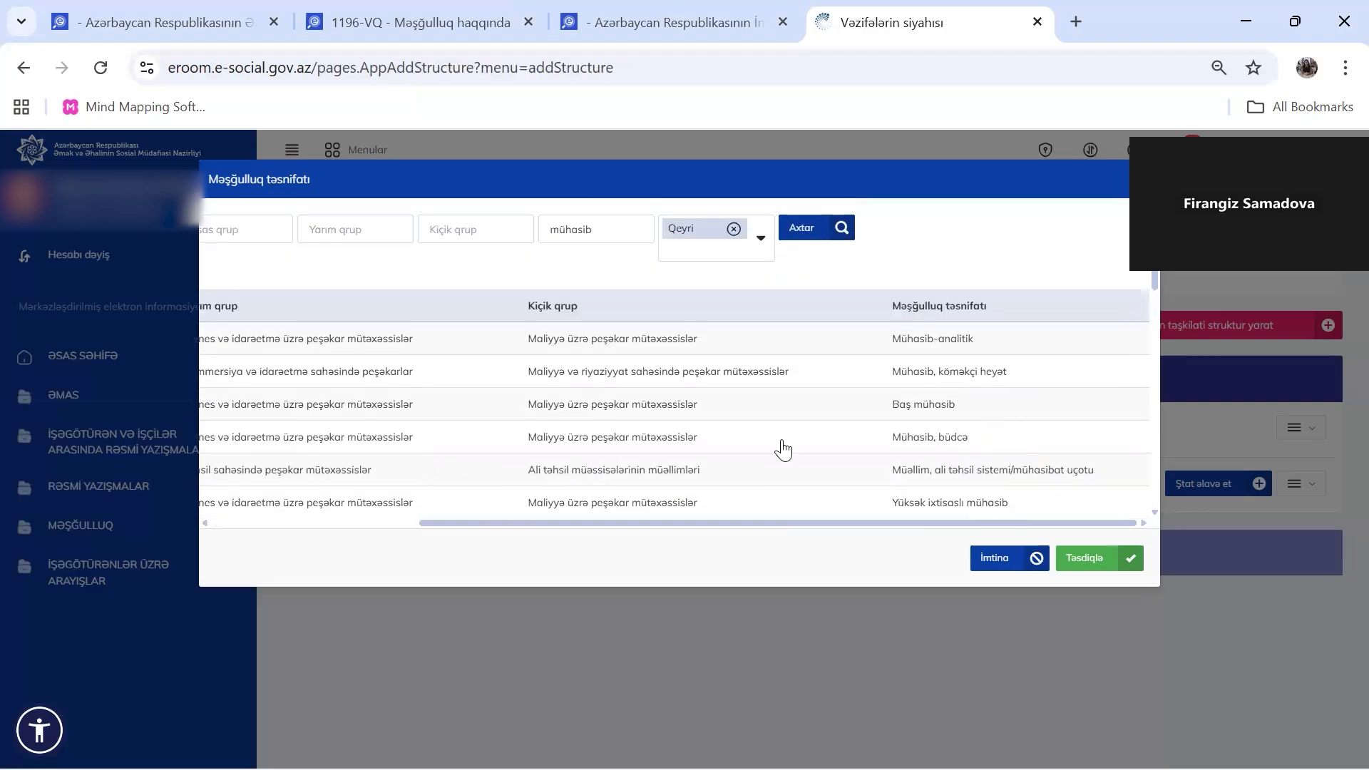
pyautogui.hscroll(-4, 781, 449)
pyautogui.hscroll(-2, 782, 448)
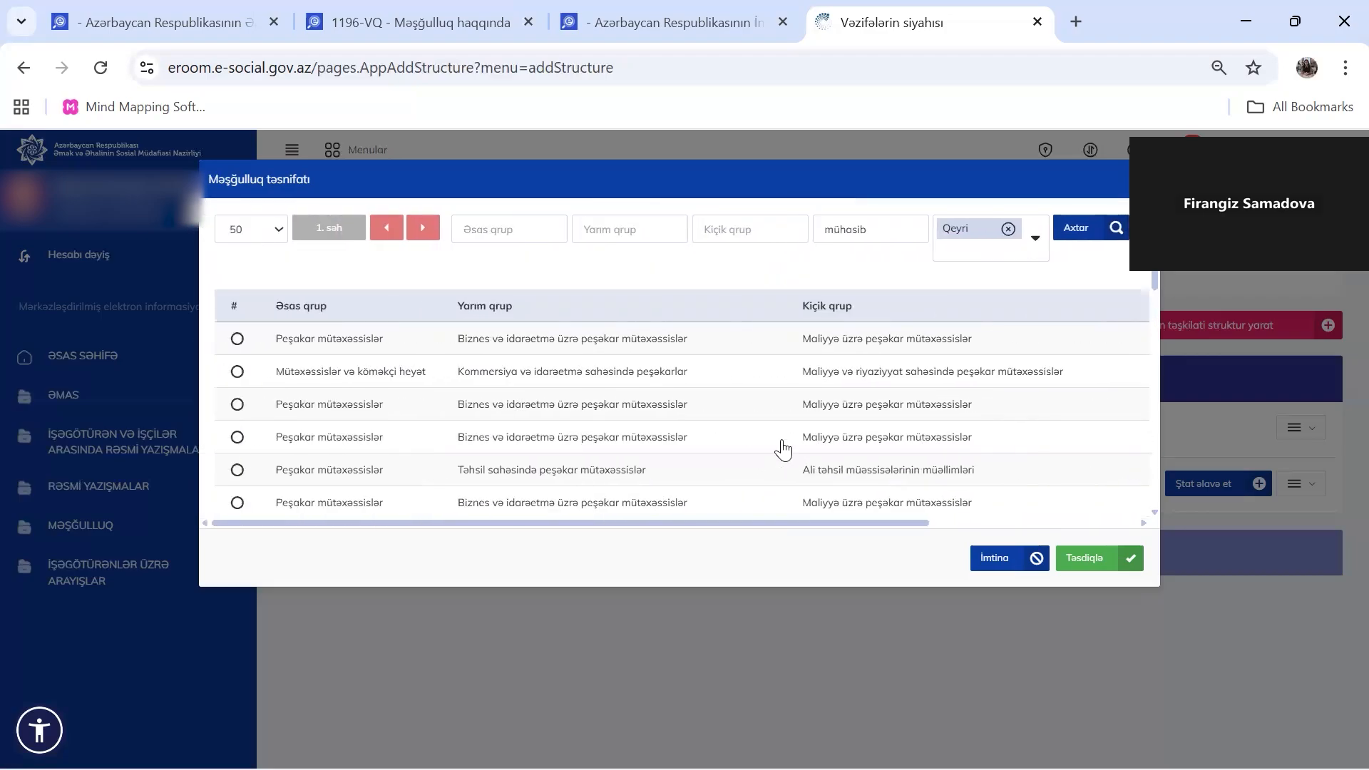
pyautogui.hscroll(4, 783, 448)
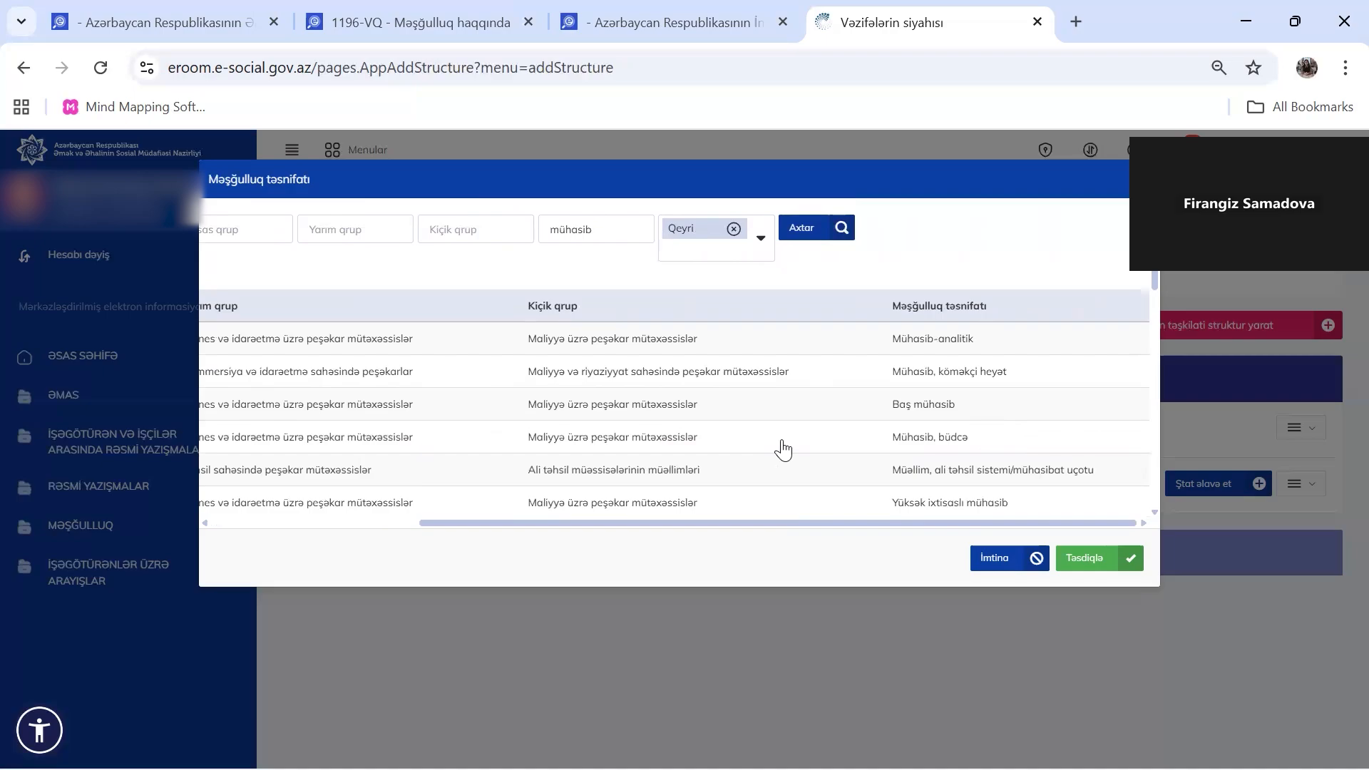
pyautogui.scroll(-5, 783, 448)
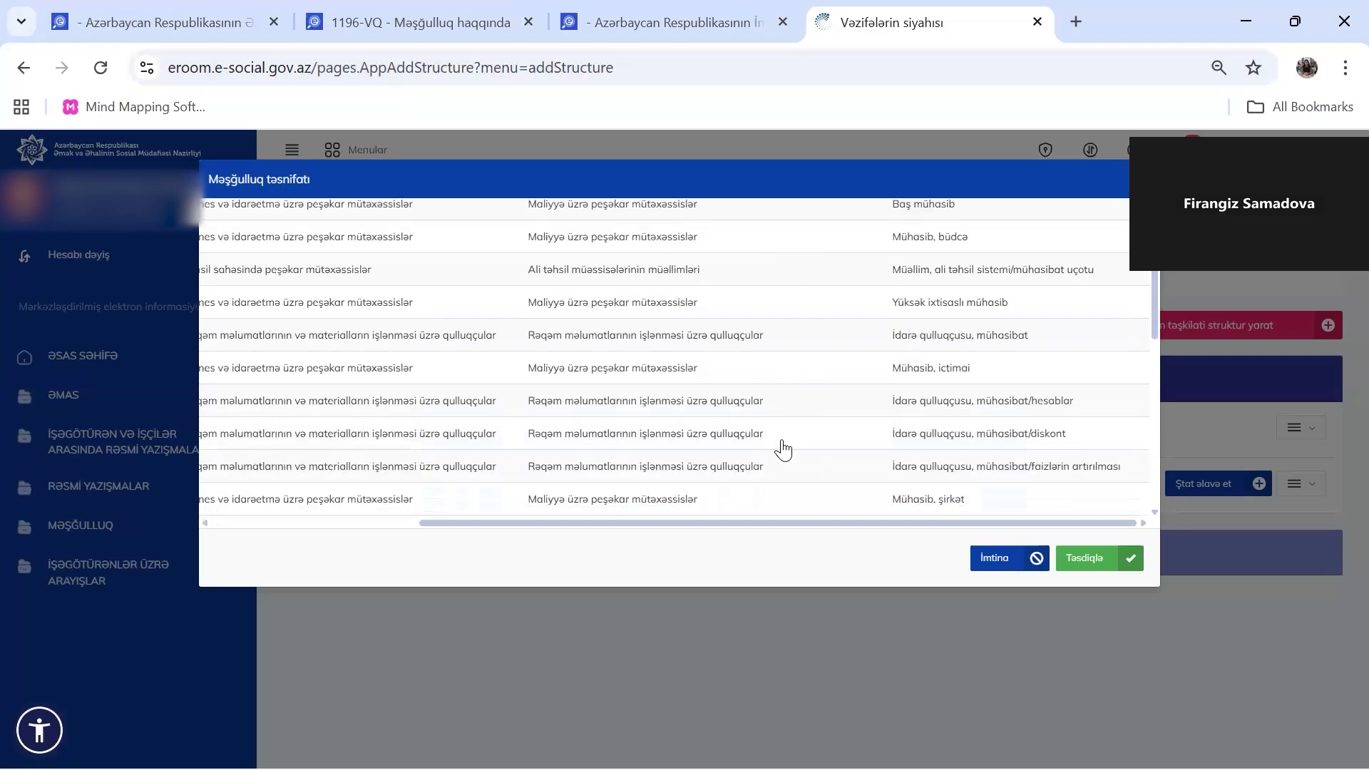
pyautogui.scroll(-1, 783, 448)
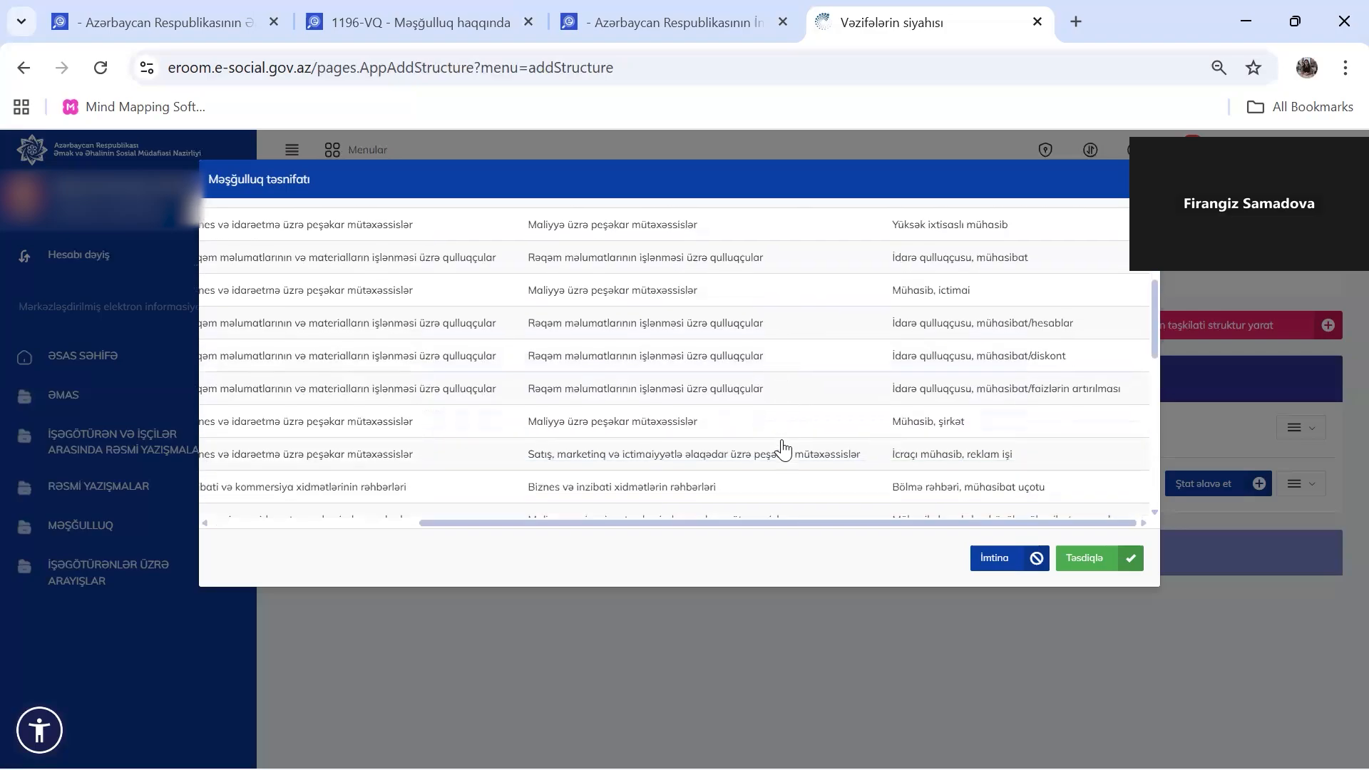
pyautogui.scroll(3, 783, 448)
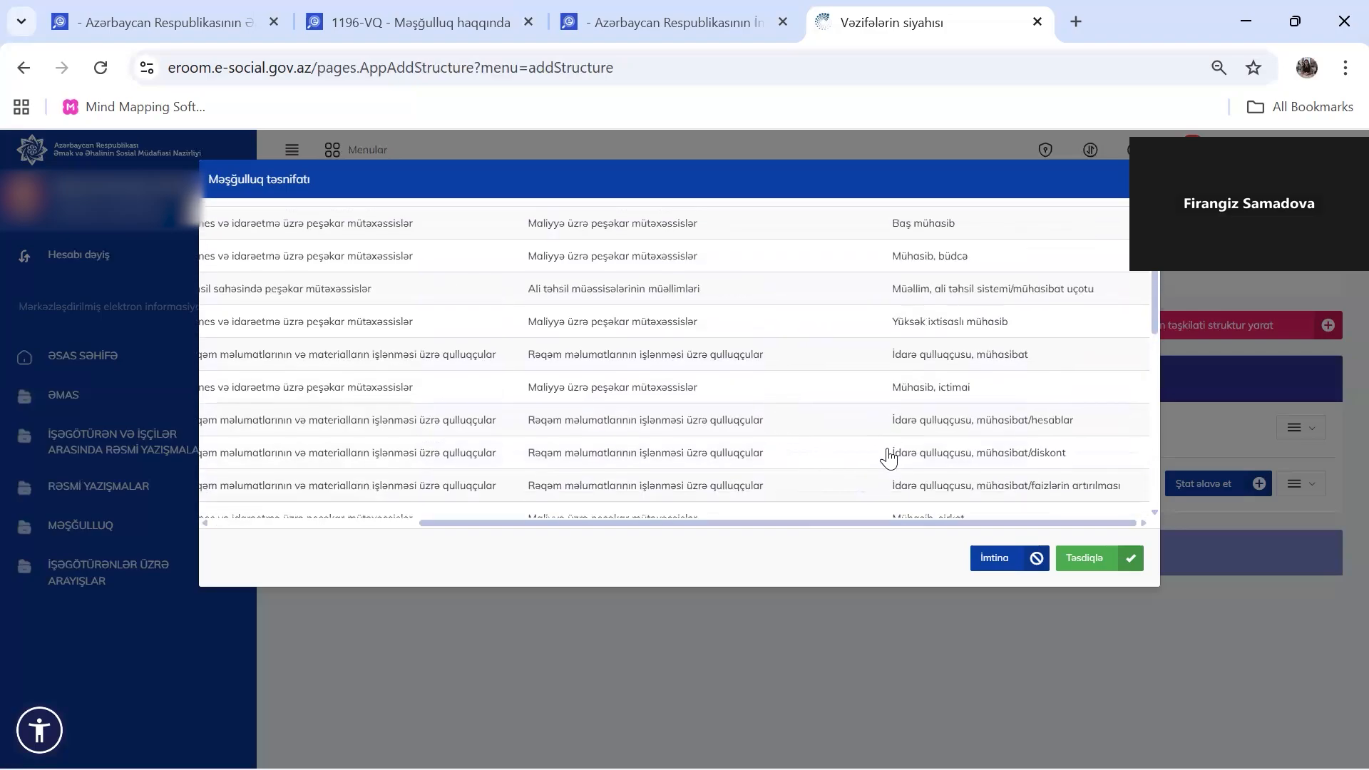
pyautogui.scroll(4, 888, 457)
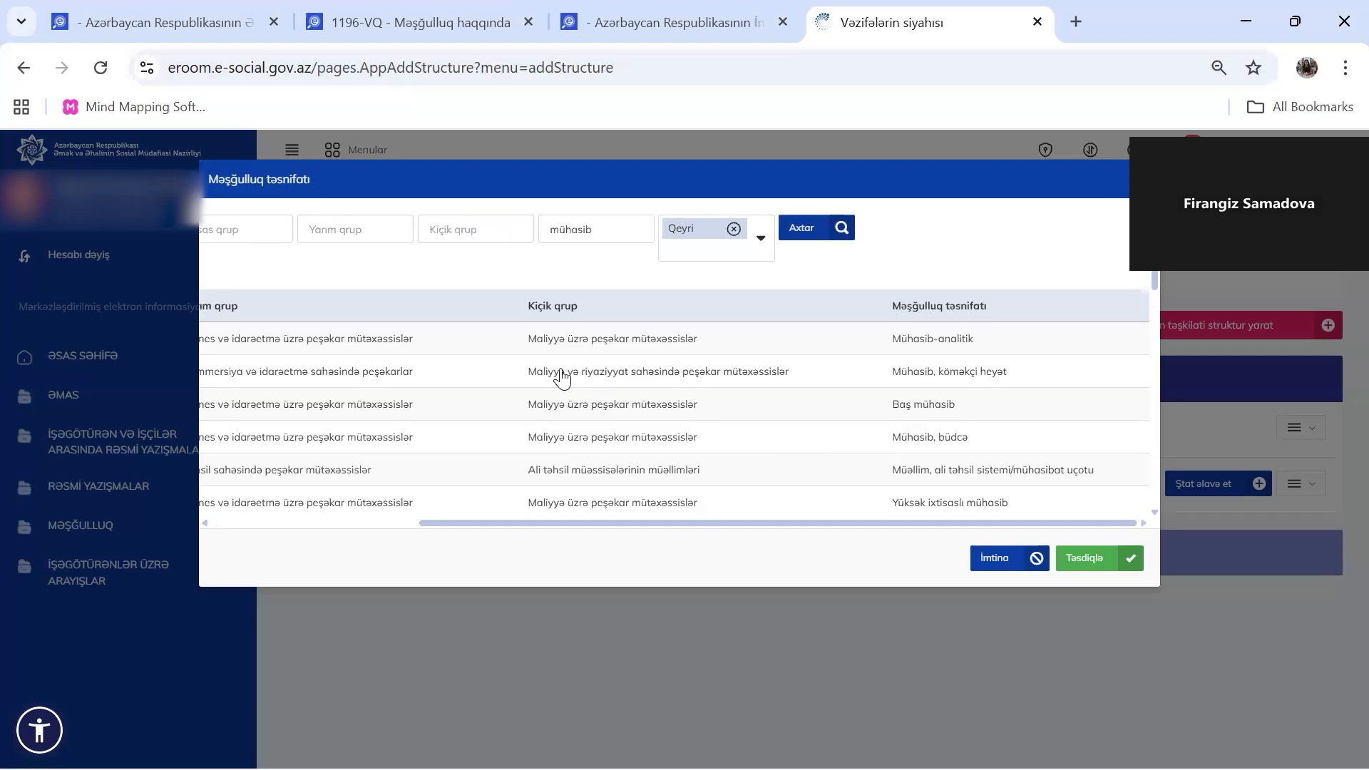
pyautogui.hscroll(-3, 562, 378)
pyautogui.hscroll(3, 562, 378)
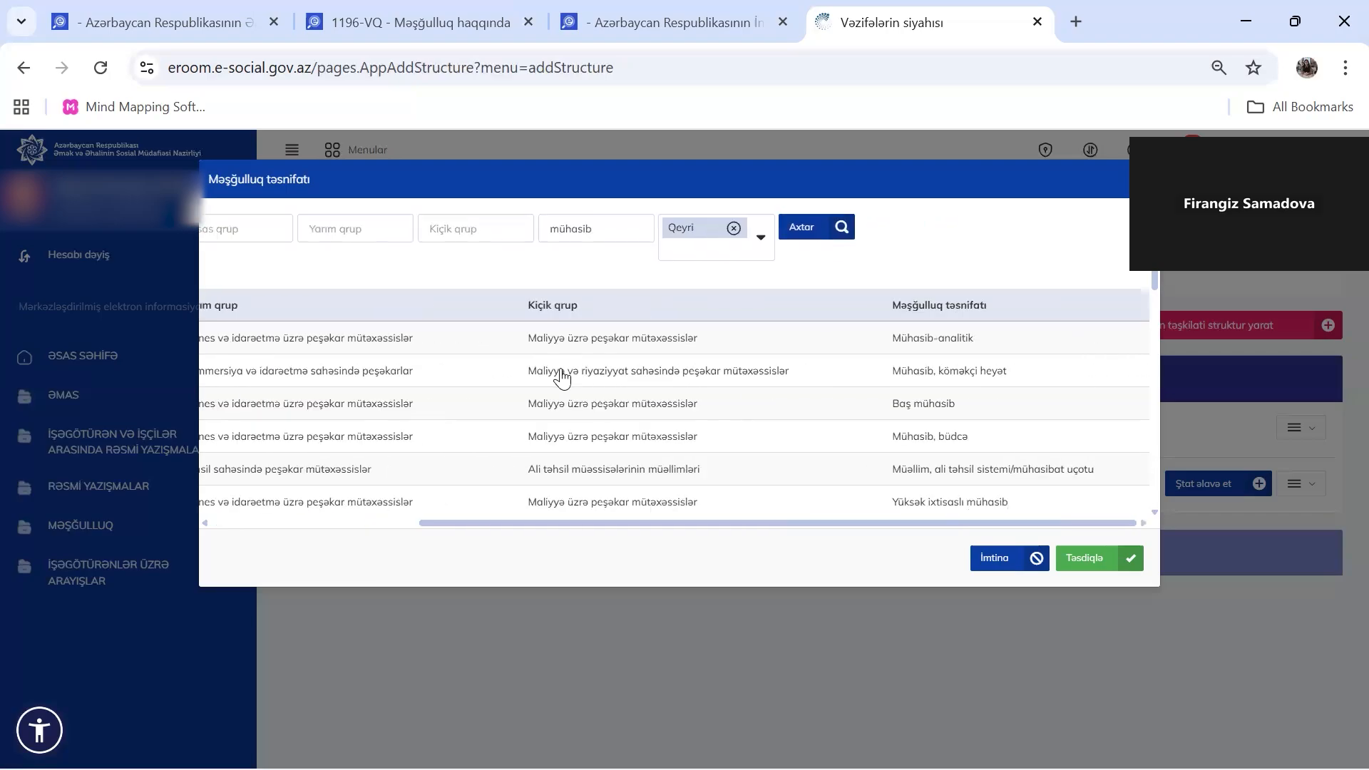
pyautogui.scroll(-10, 562, 378)
pyautogui.scroll(-3, 734, 406)
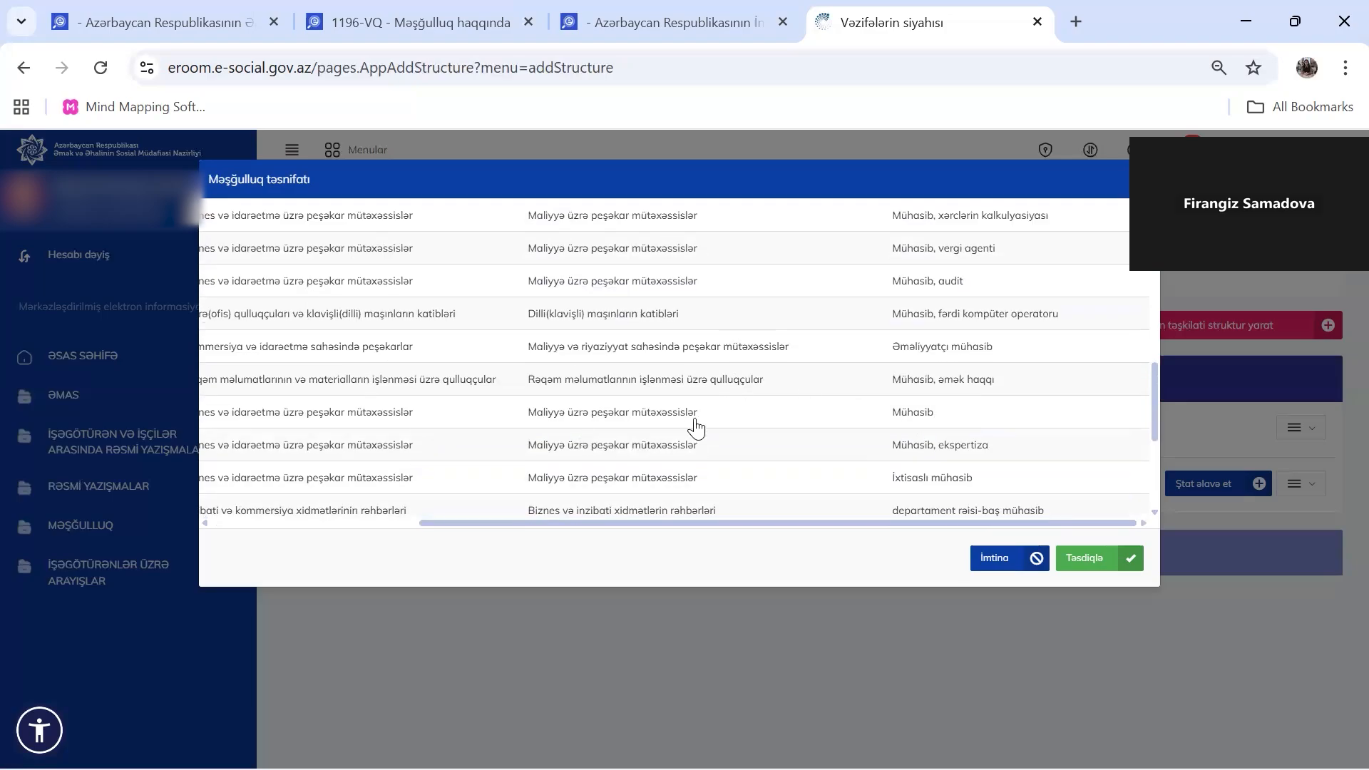
pyautogui.hscroll(-2, 696, 428)
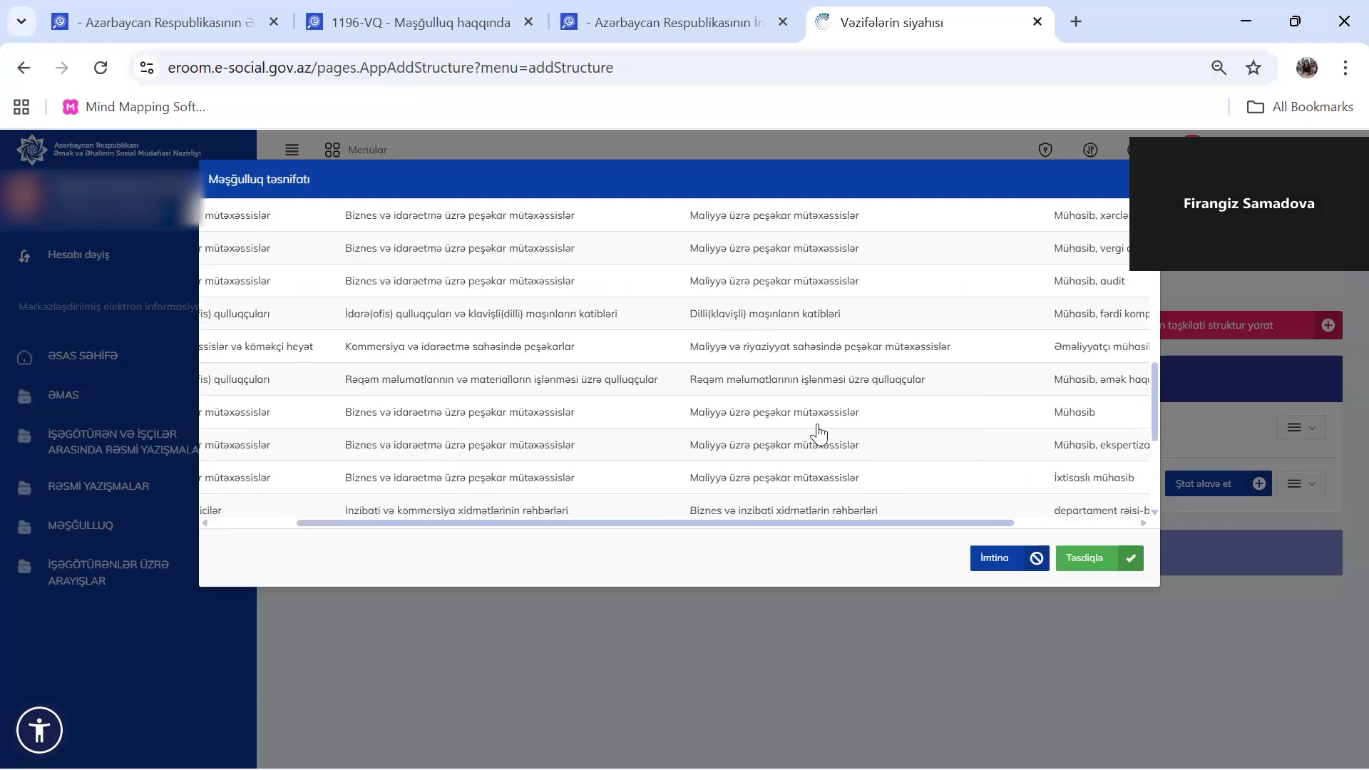
pyautogui.hscroll(2, 819, 434)
pyautogui.click(904, 451)
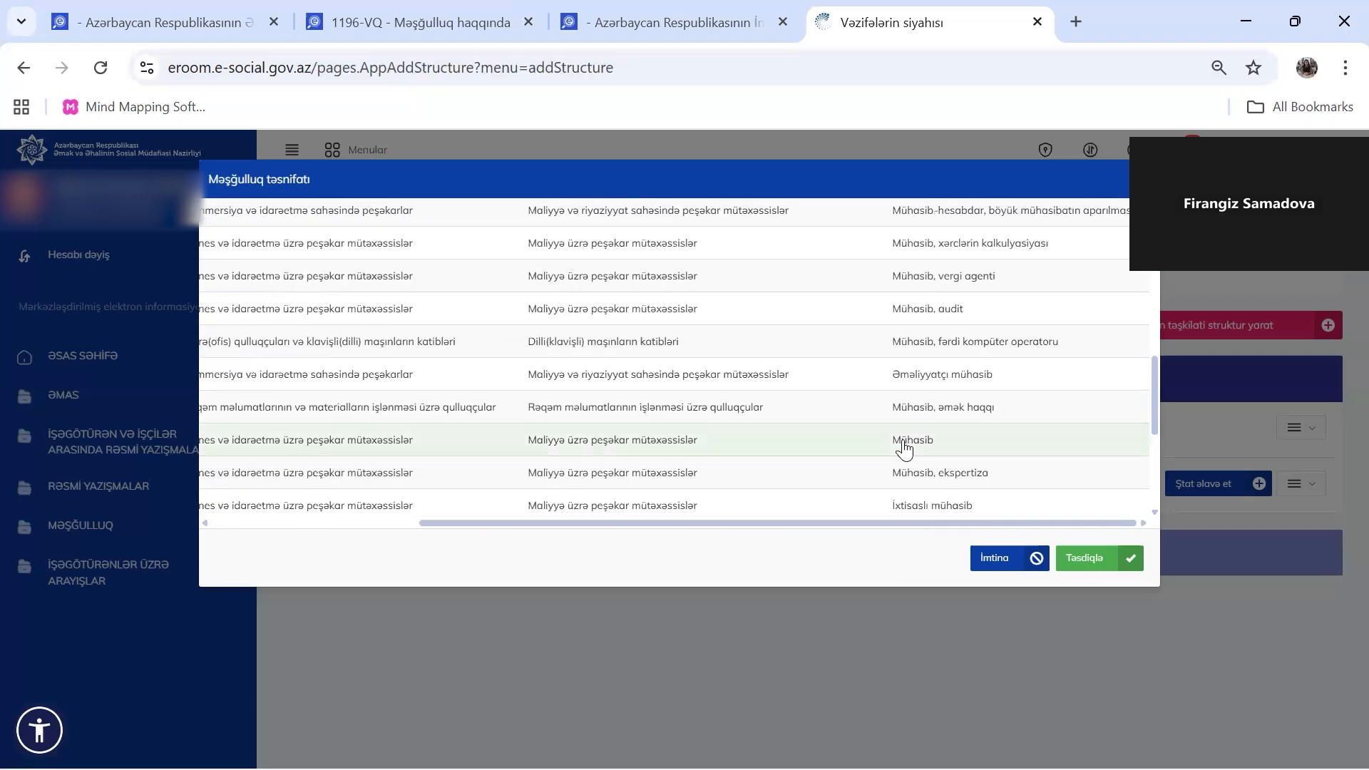
pyautogui.click(1091, 561)
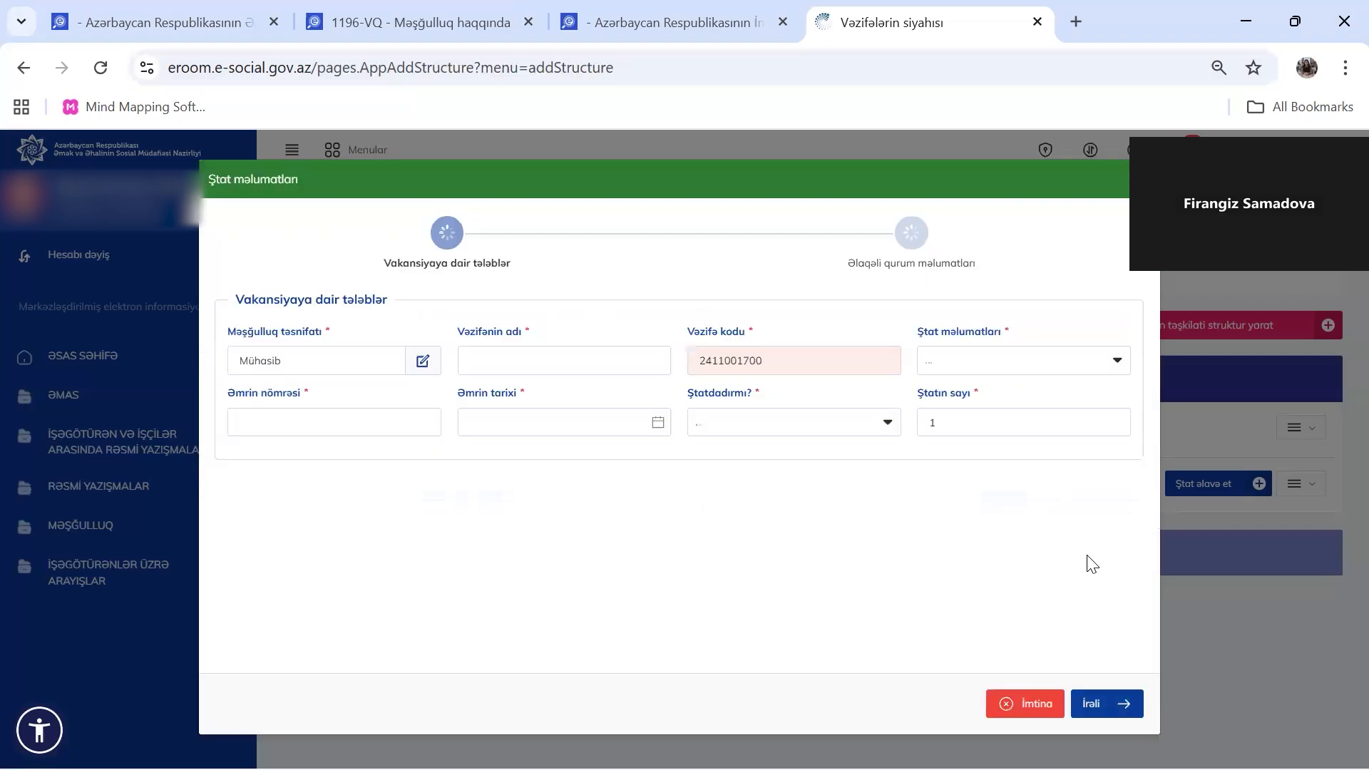
# Enter 'Mühasib' as the position name and show the Ştat məlumatları fraction choices
pyautogui.click(506, 356)
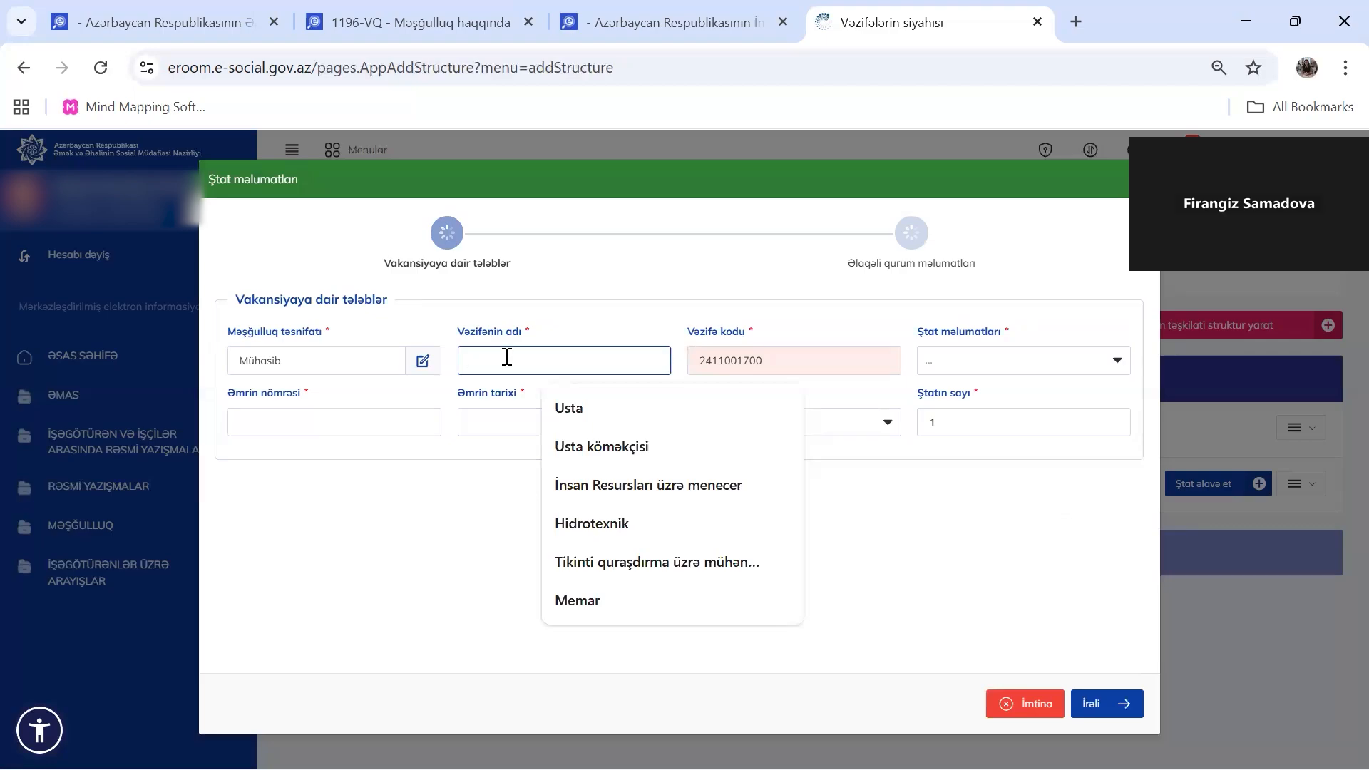
pyautogui.write('Mühasib')
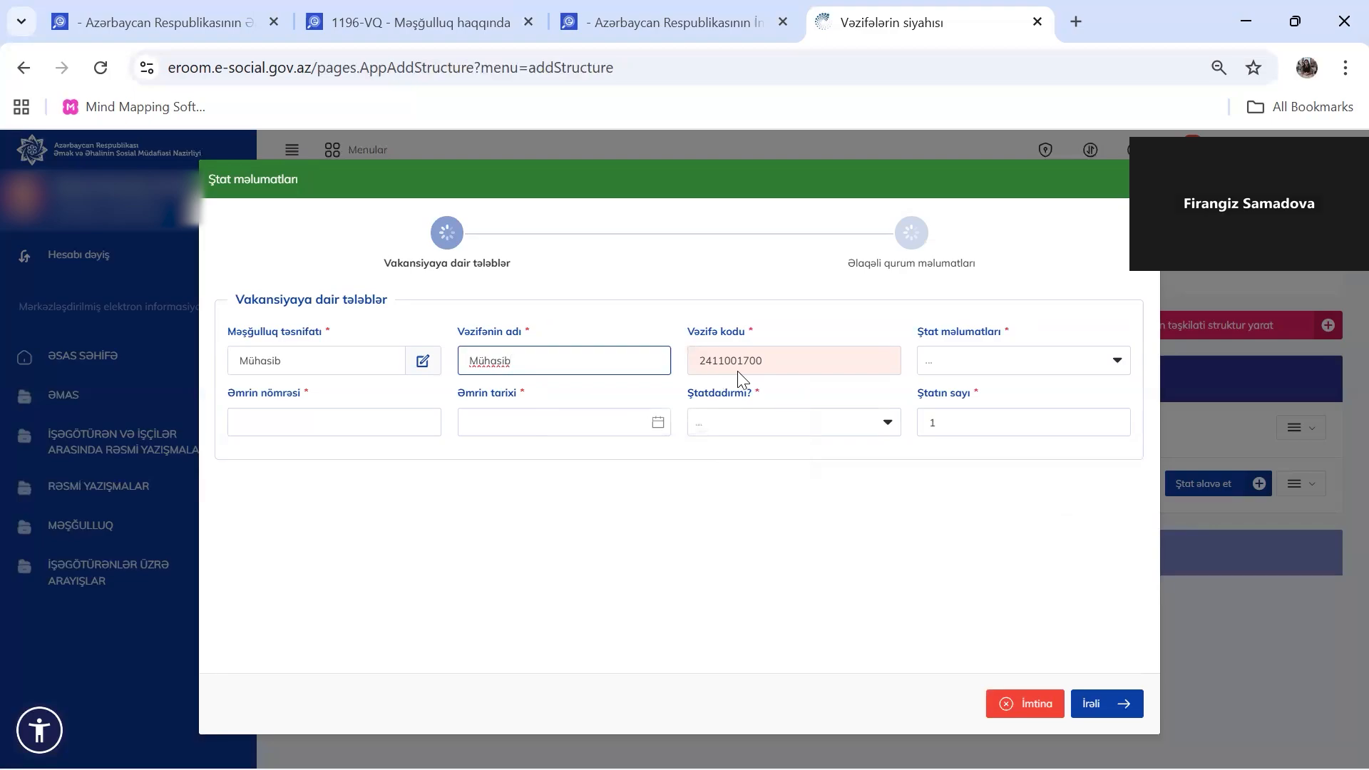
pyautogui.moveTo(765, 365); pyautogui.dragTo(692, 371)
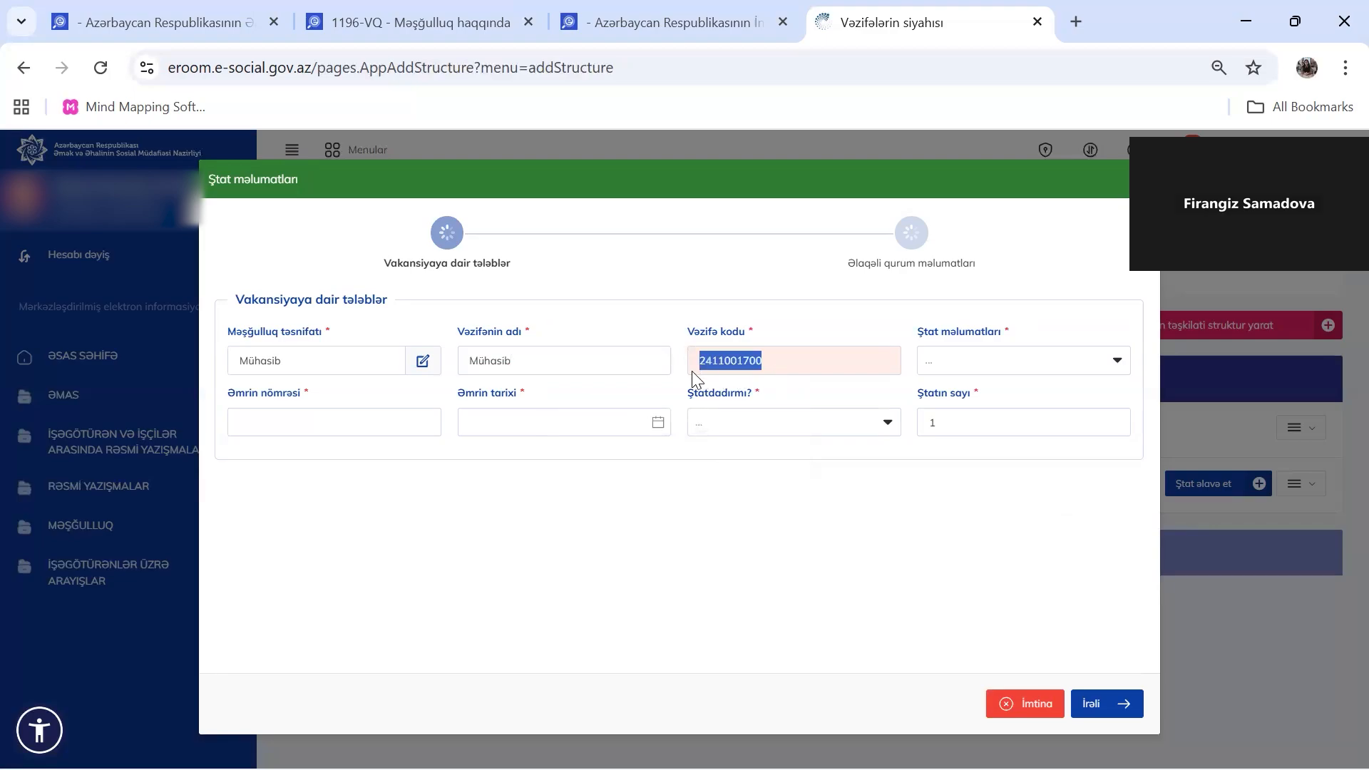
pyautogui.click(948, 356)
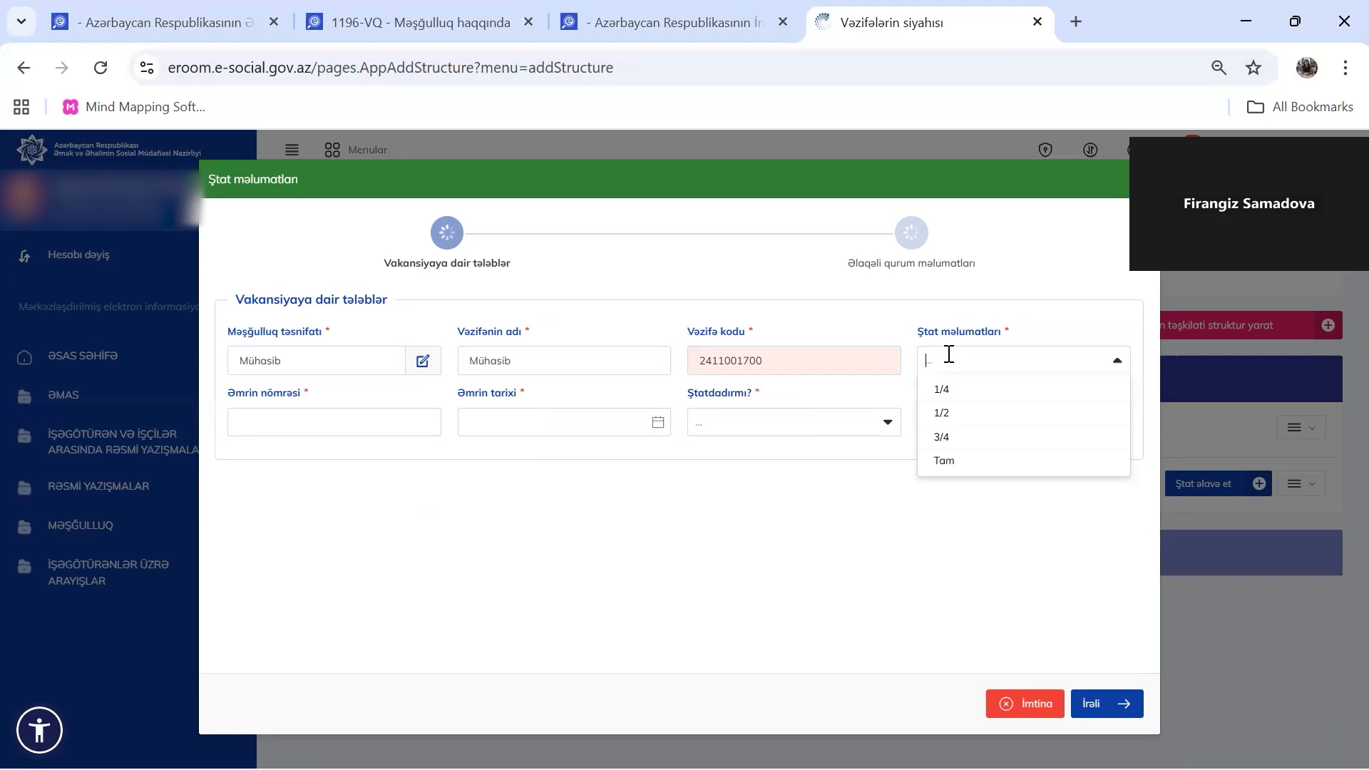
# Set Ştat məlumatları to Tam and enter order number 01
pyautogui.click(976, 461)
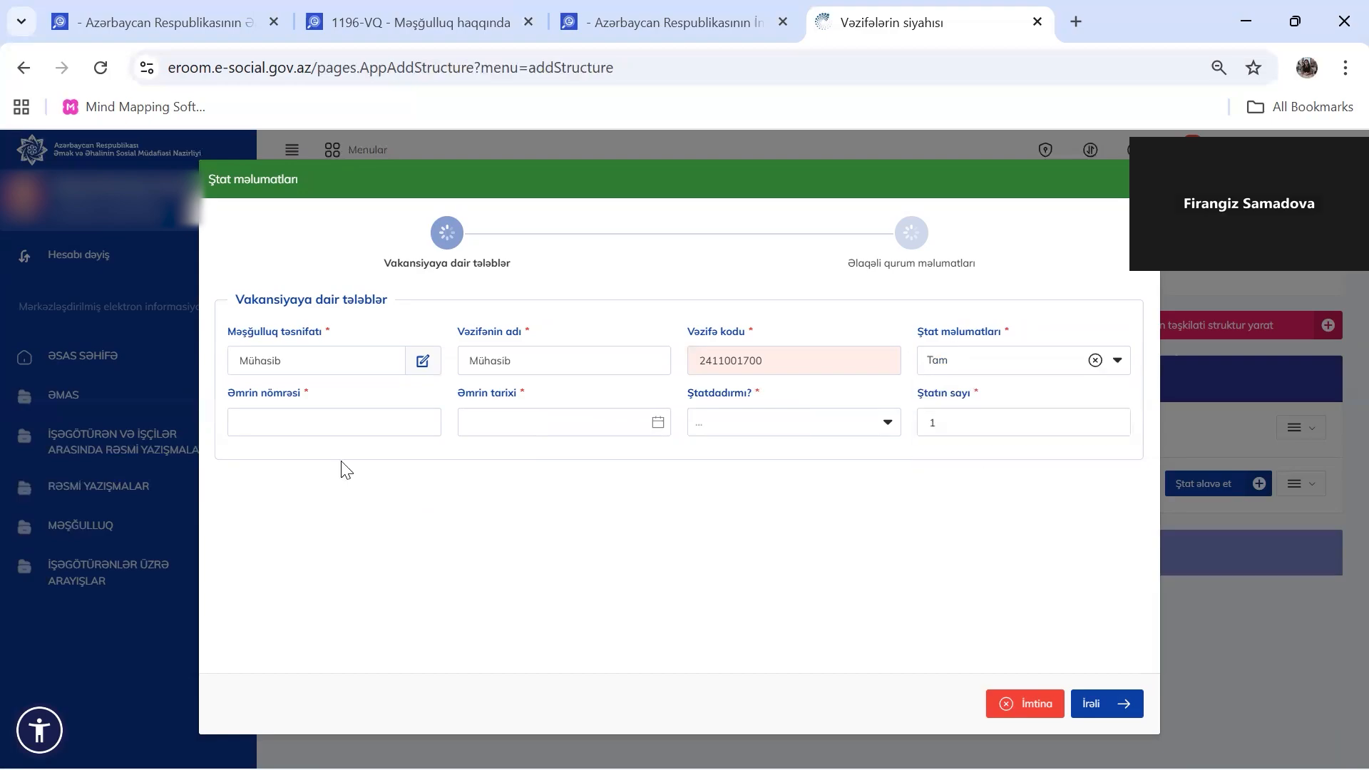
pyautogui.click(288, 423)
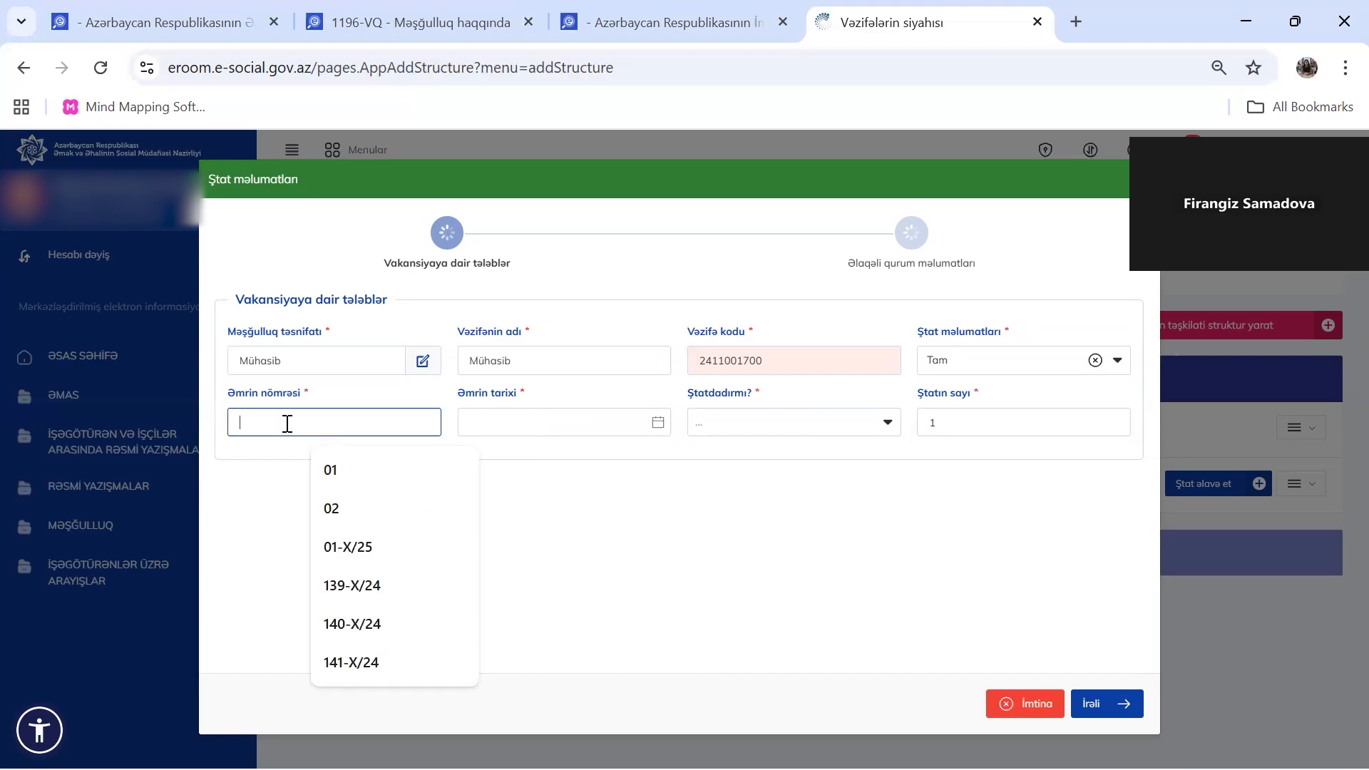
pyautogui.write('01')
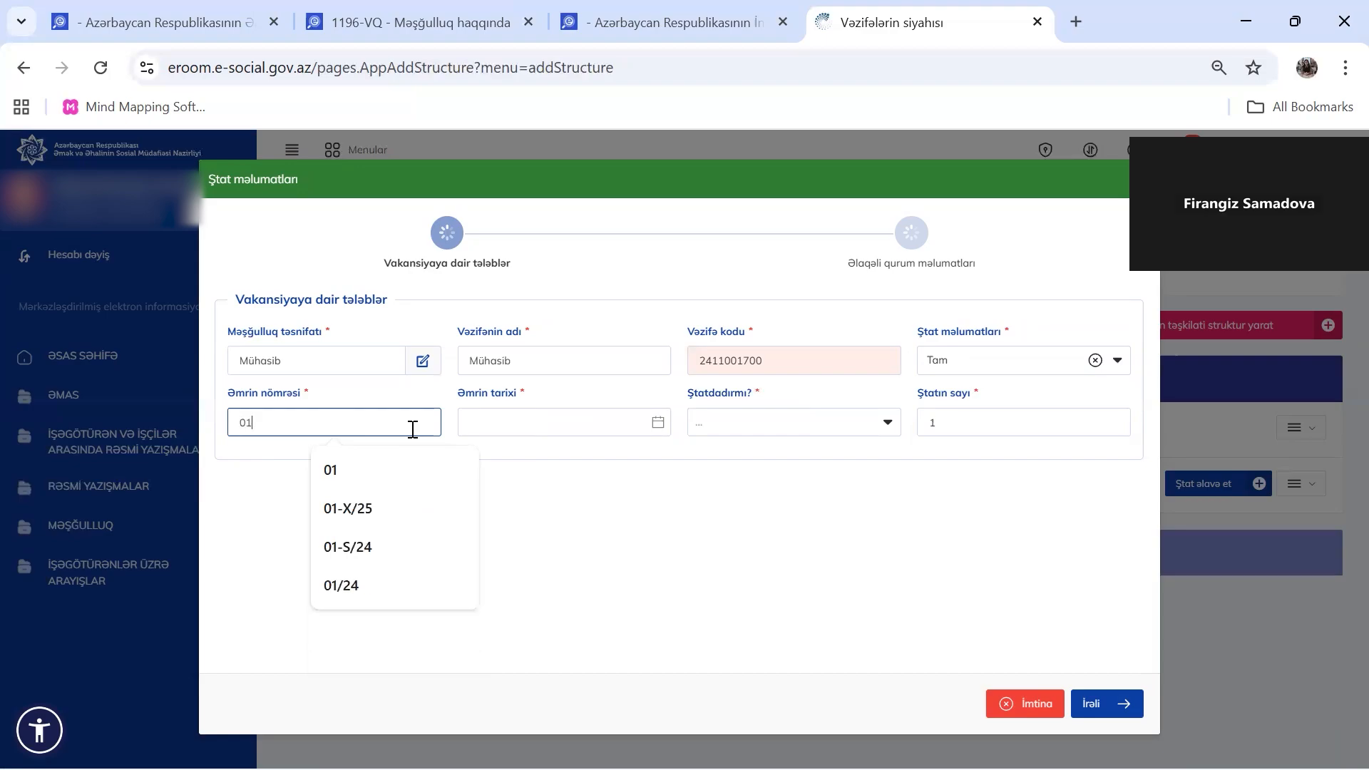
pyautogui.click(523, 422)
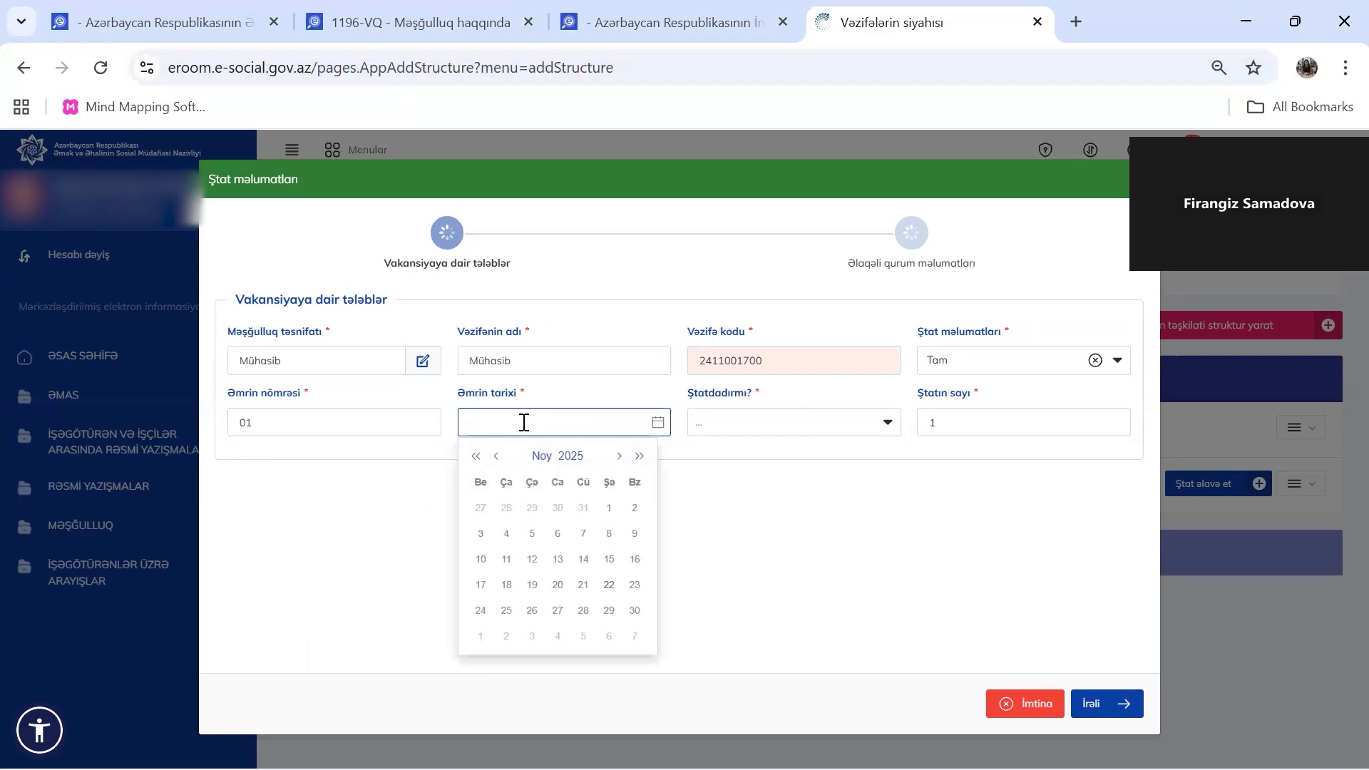
# Set the order date to 02.09.2024 in the Əmrin tarixi calendar
pyautogui.click(496, 456)
pyautogui.click(497, 455)
pyautogui.click(496, 456)
pyautogui.click(497, 456)
pyautogui.click(497, 456)
pyautogui.click(496, 455)
pyautogui.click(496, 455)
pyautogui.click(496, 455)
pyautogui.click(496, 455)
pyautogui.click(496, 456)
pyautogui.click(497, 456)
pyautogui.click(497, 456)
pyautogui.click(497, 456)
pyautogui.click(496, 455)
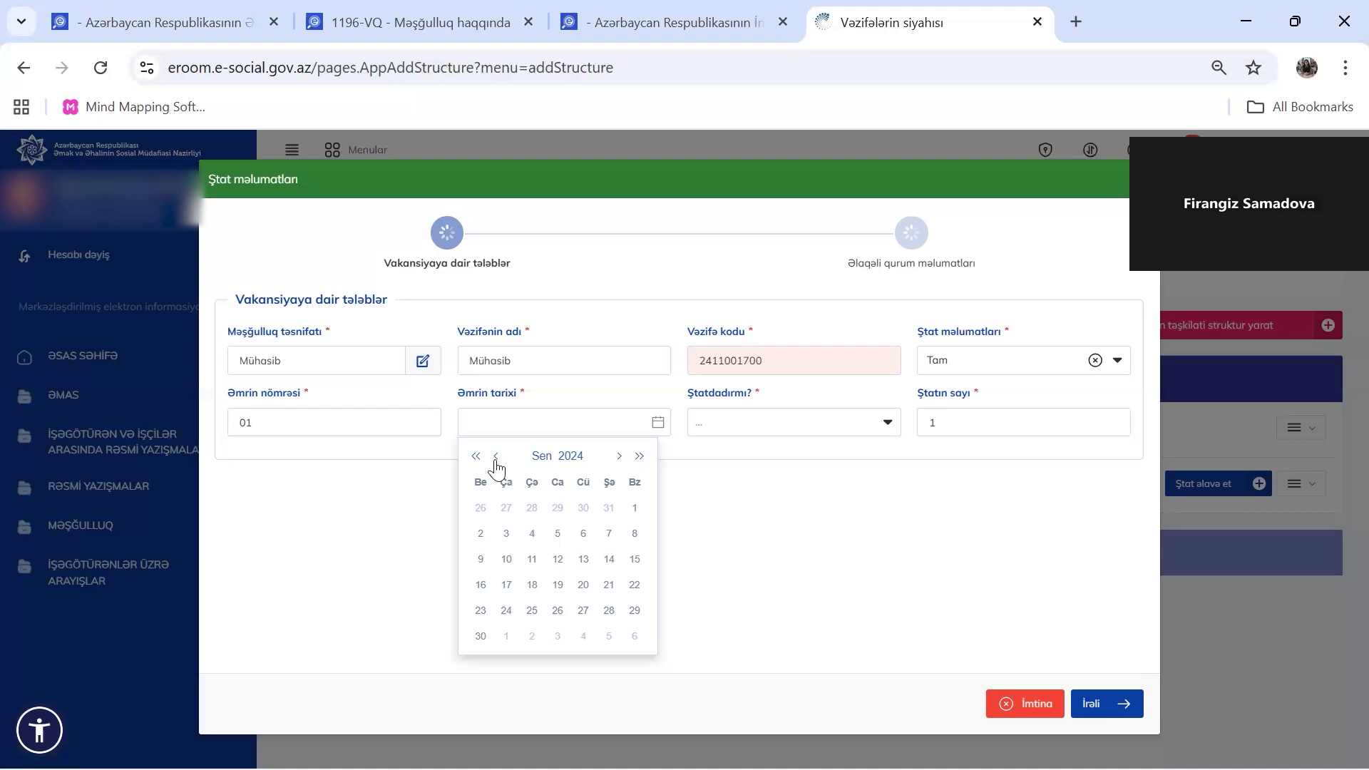
pyautogui.click(481, 534)
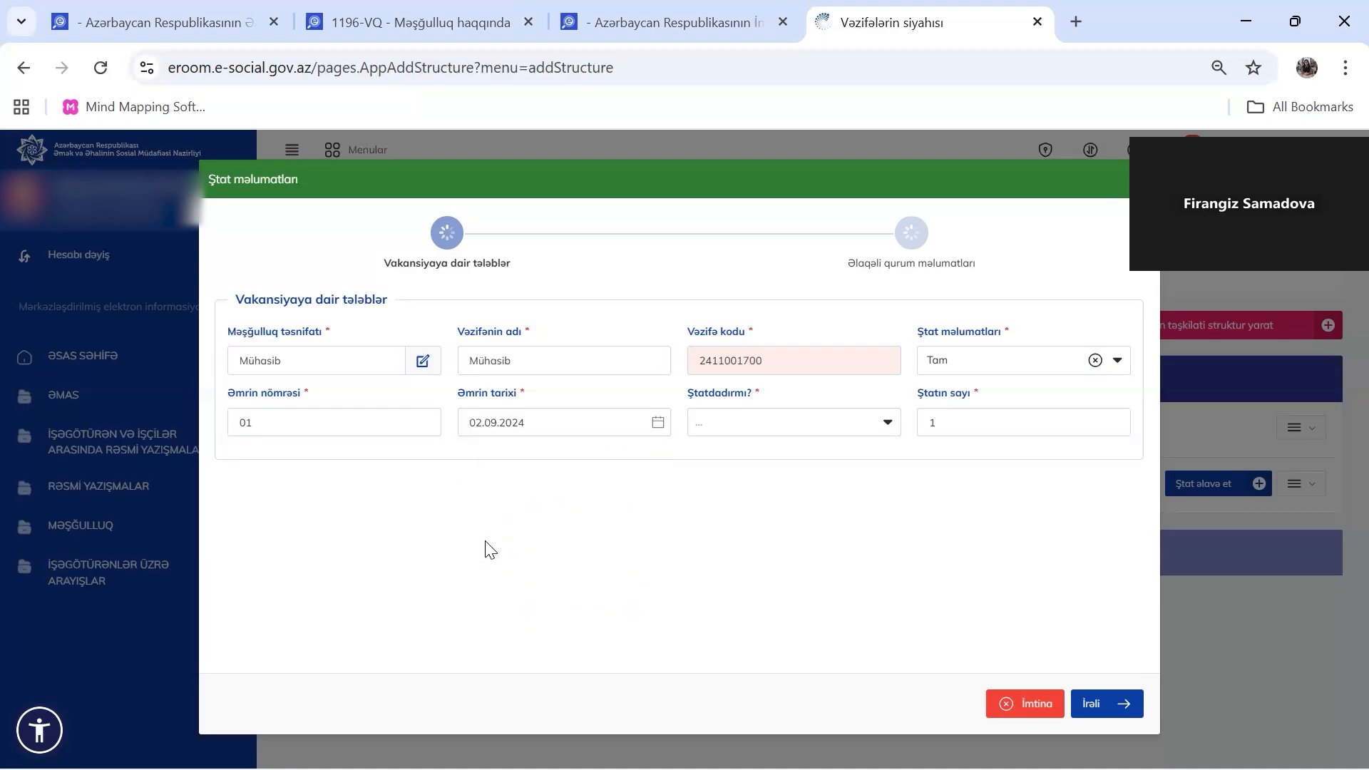
pyautogui.click(766, 422)
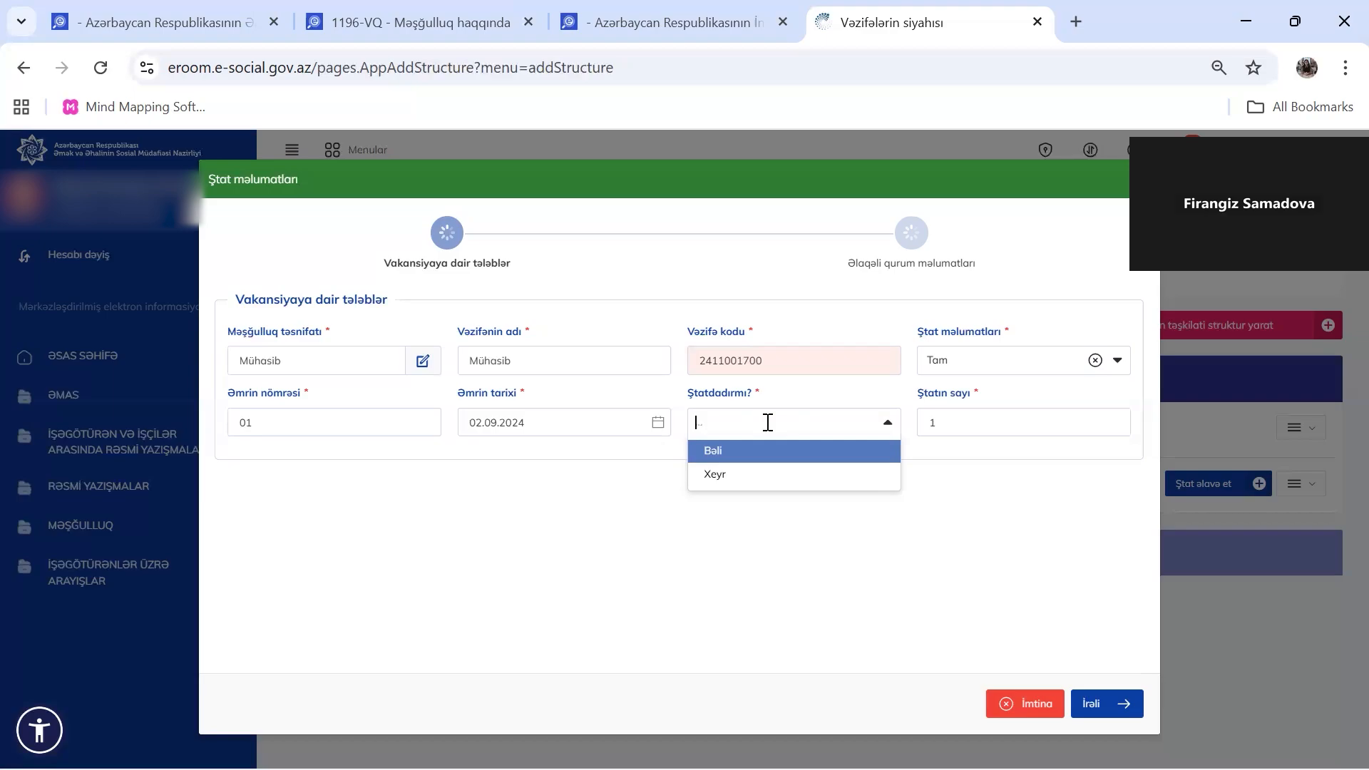
# Answer Bəli to Ştatdadırmı?, set staff count to 1, and advance to related-organisation details
pyautogui.click(777, 452)
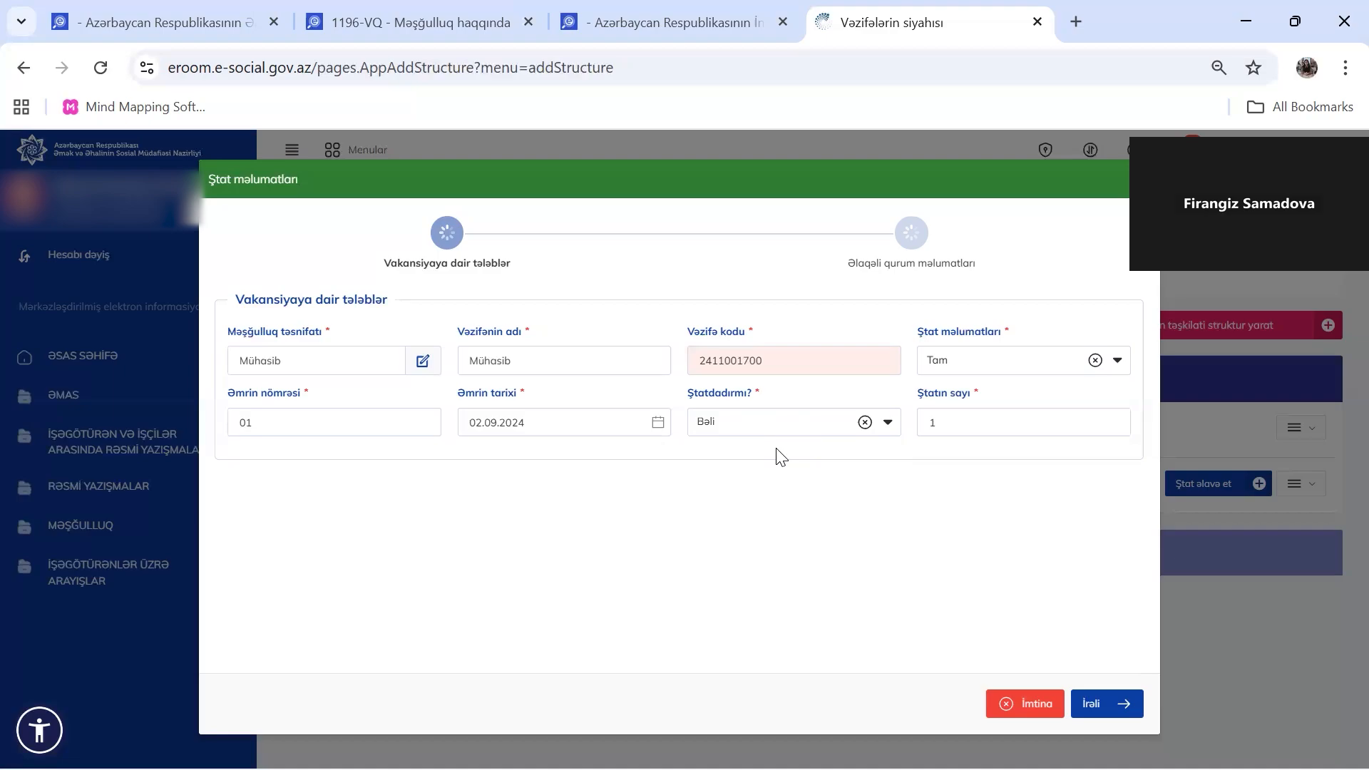
pyautogui.moveTo(960, 421); pyautogui.dragTo(918, 440)
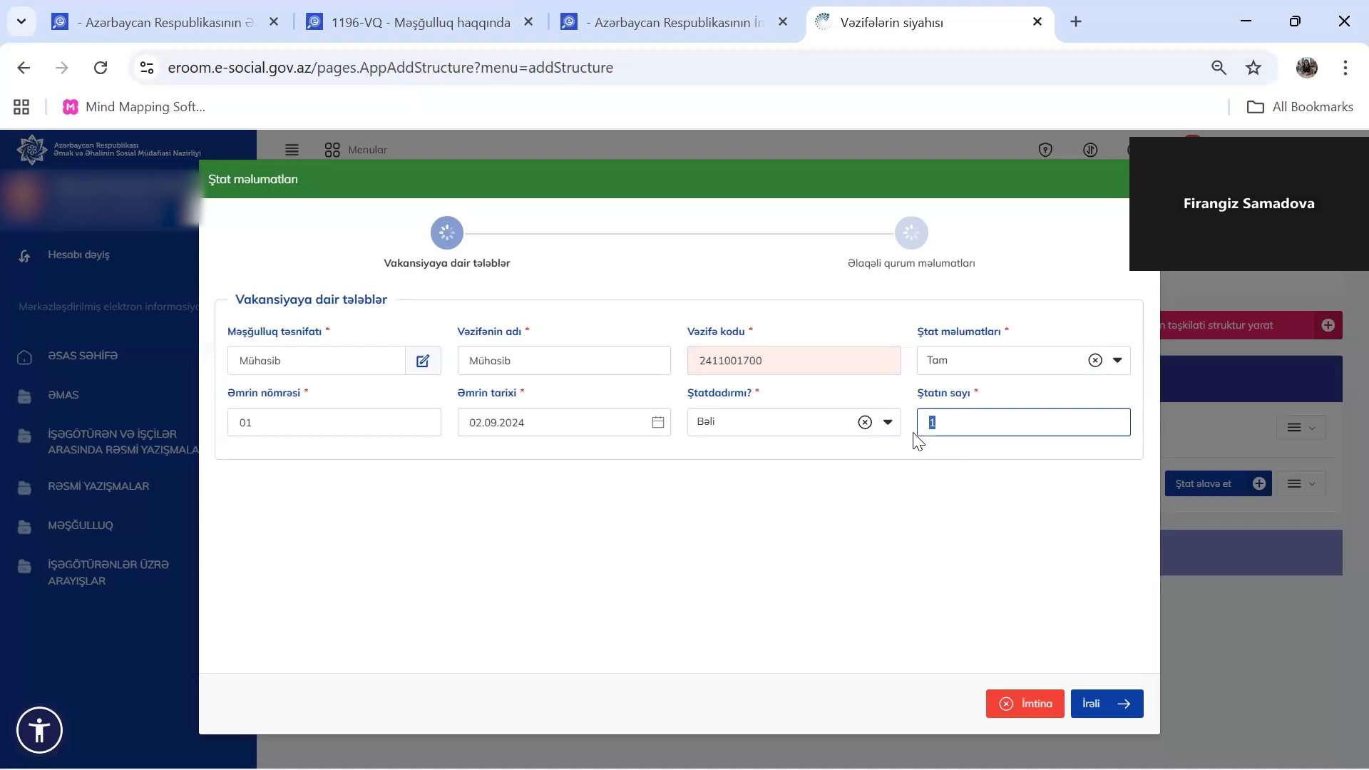
pyautogui.write('5')
pyautogui.press('BackSpace')
pyautogui.write('6')
pyautogui.press('BackSpace')
pyautogui.write('1')
pyautogui.click(1114, 704)
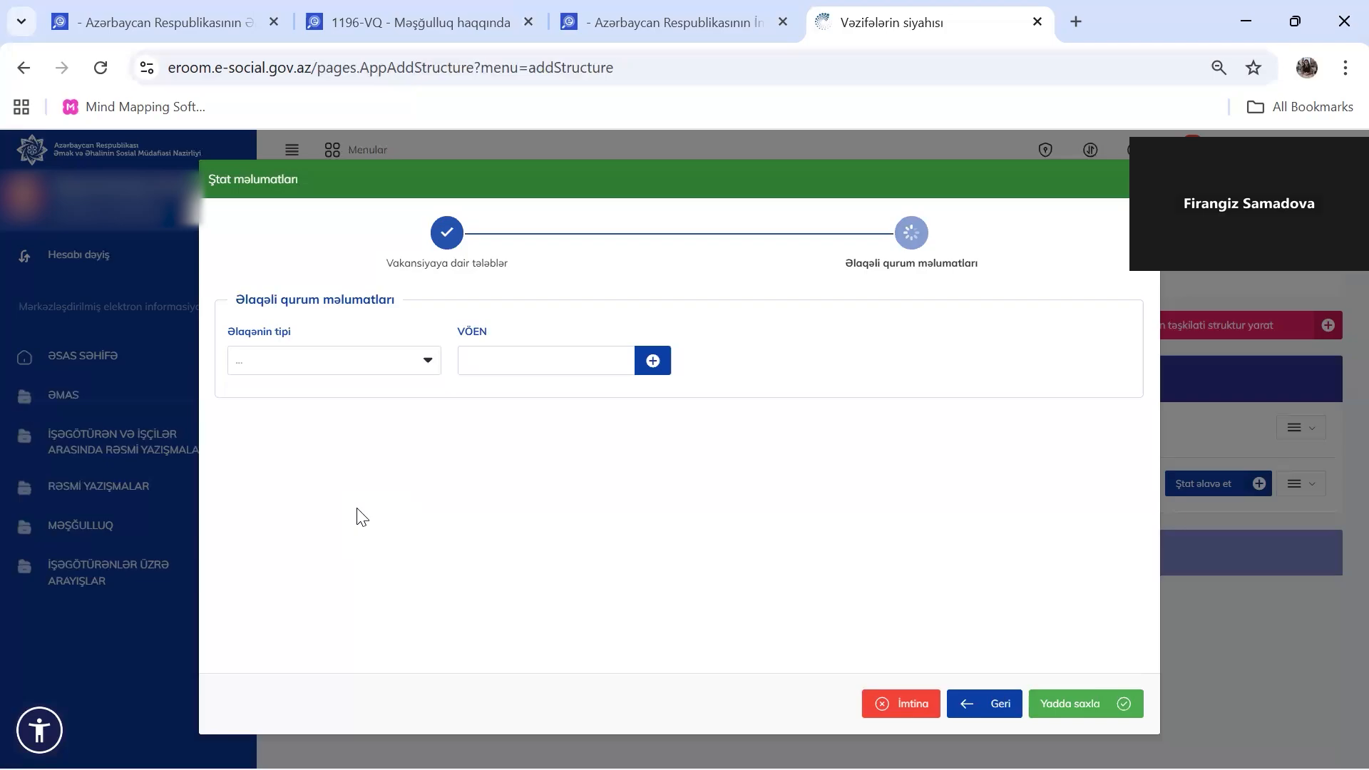
# Save the Mühasib position and view Cool Food's staff list showing it unapproved
pyautogui.click(1097, 712)
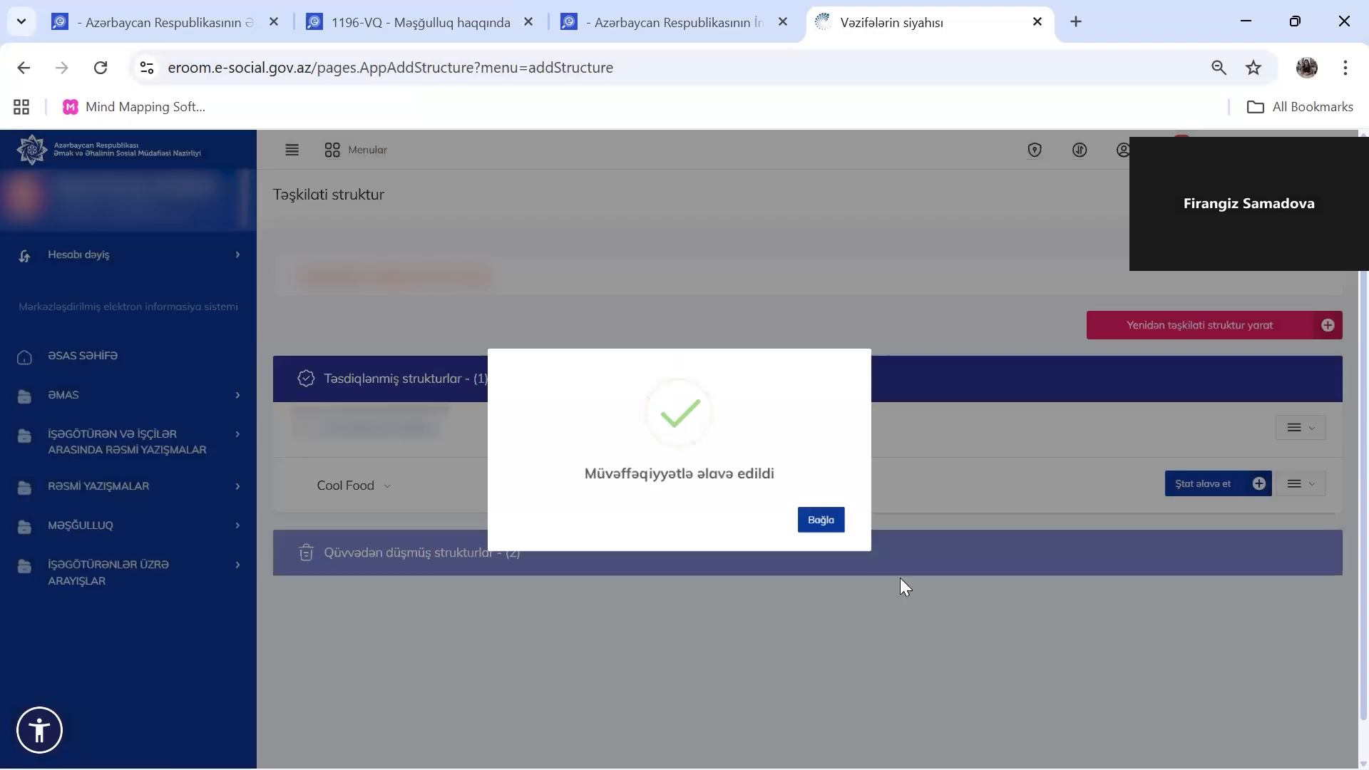
pyautogui.click(832, 528)
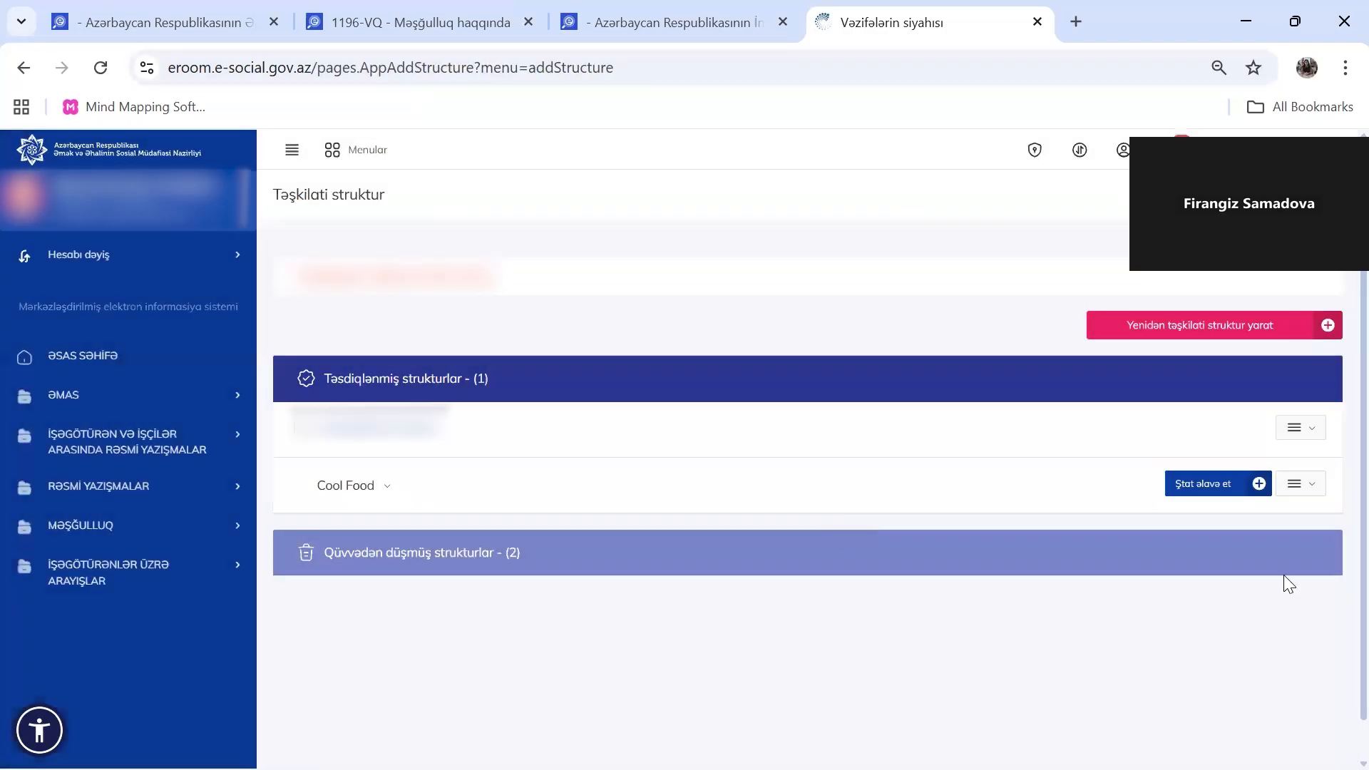
pyautogui.click(1287, 488)
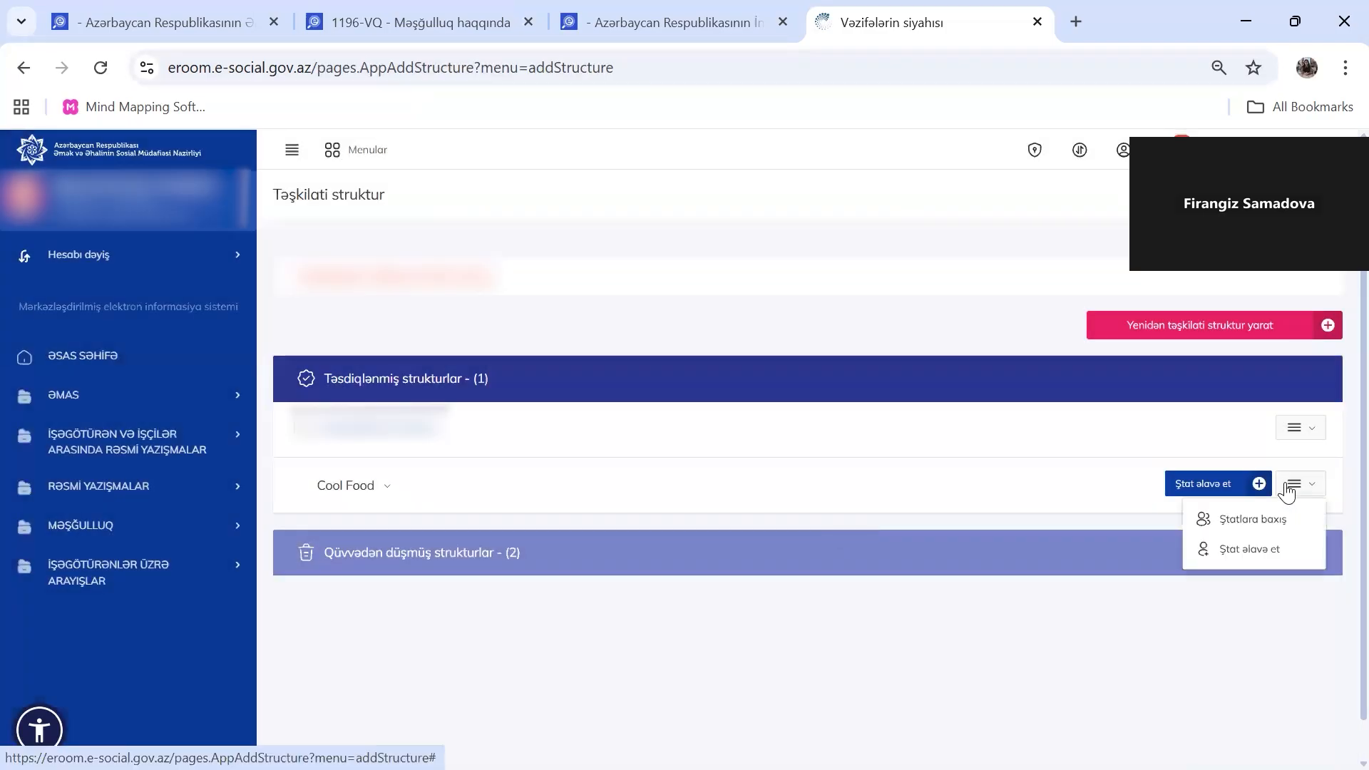
pyautogui.click(1263, 528)
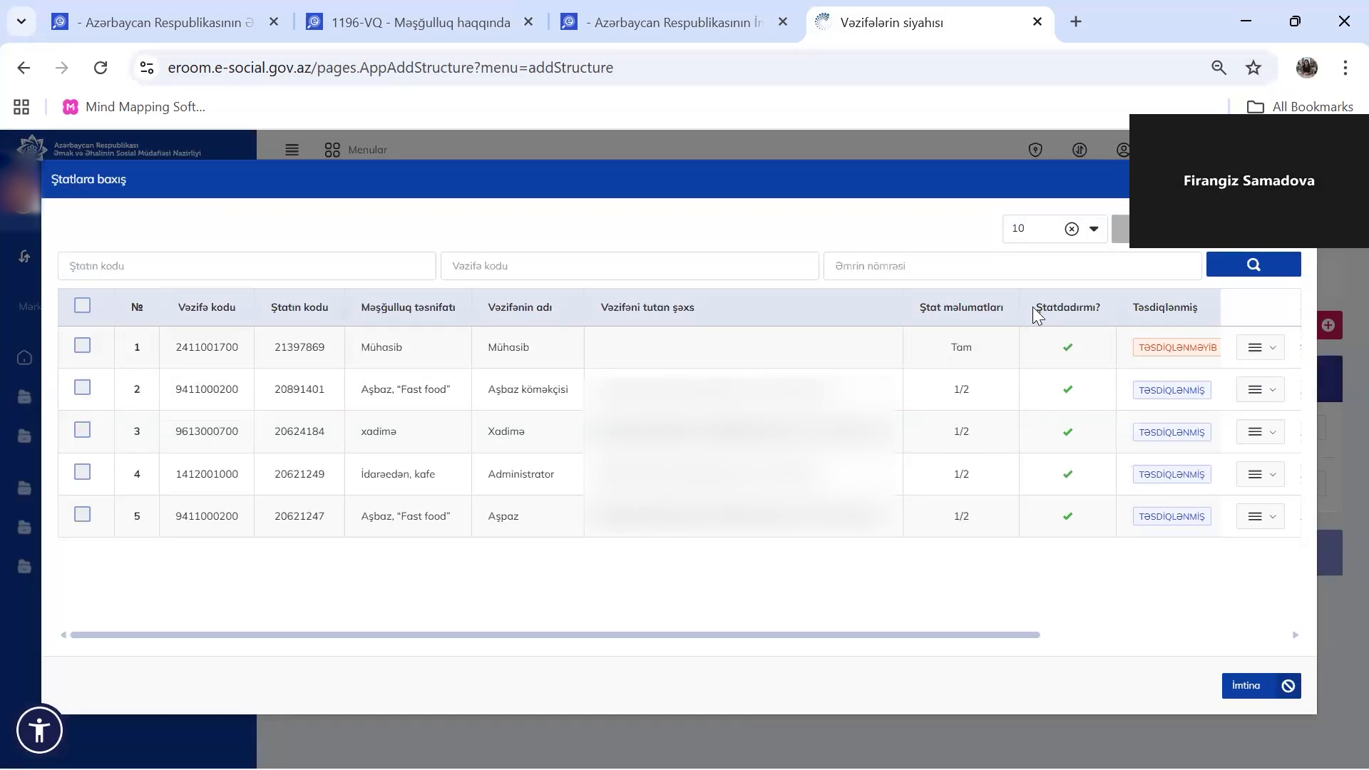
pyautogui.hscroll(3, 1082, 424)
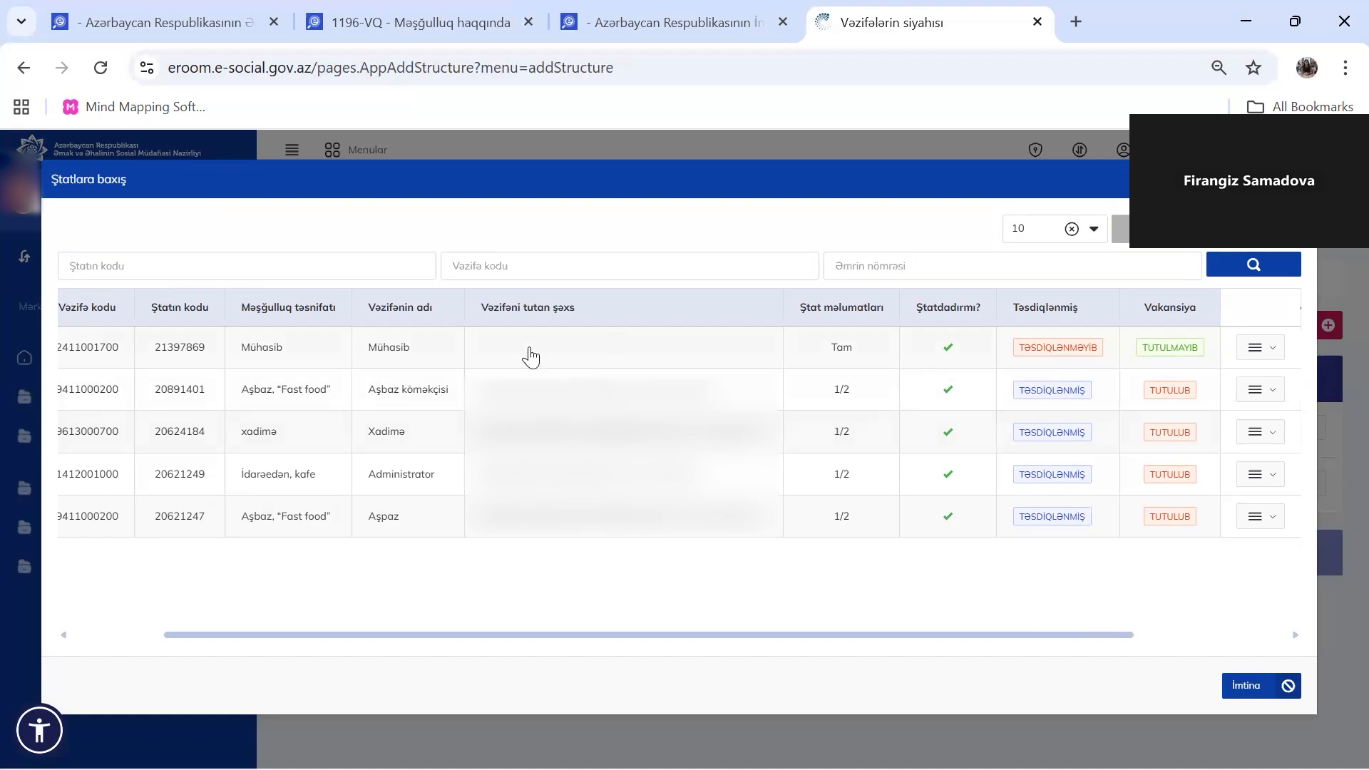
pyautogui.moveTo(375, 359); pyautogui.dragTo(428, 358)
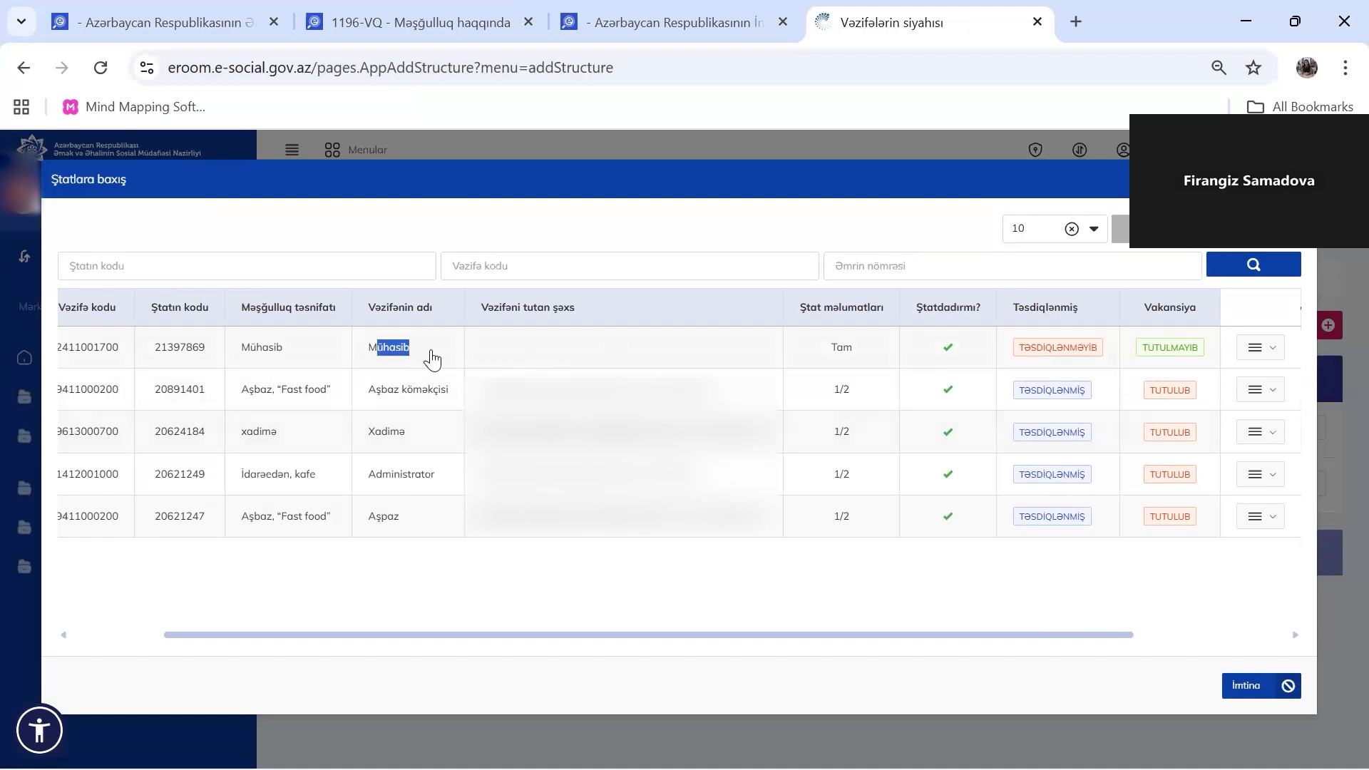
pyautogui.moveTo(1009, 351); pyautogui.dragTo(1103, 351)
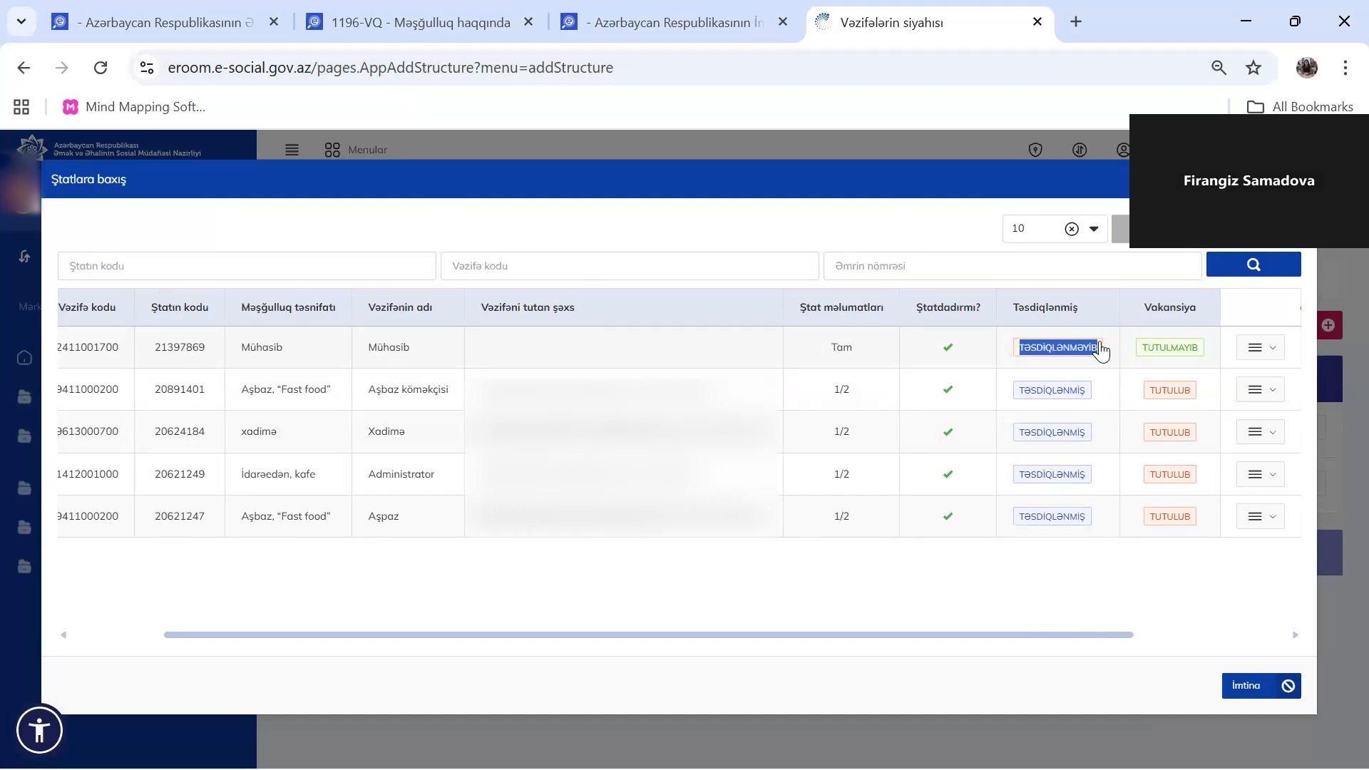
pyautogui.hscroll(-3, 984, 346)
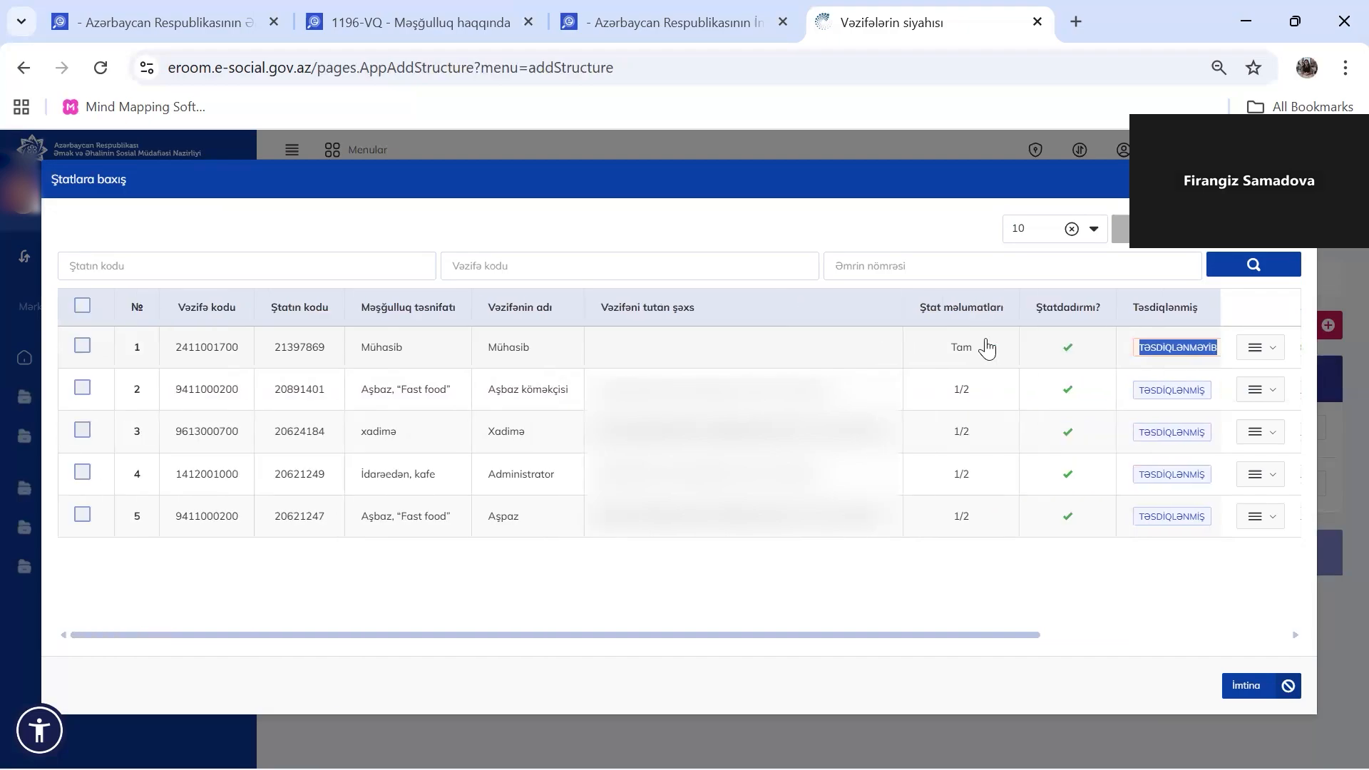
# Select the Mühasib row, approve it, and close the confirmation
pyautogui.click(85, 349)
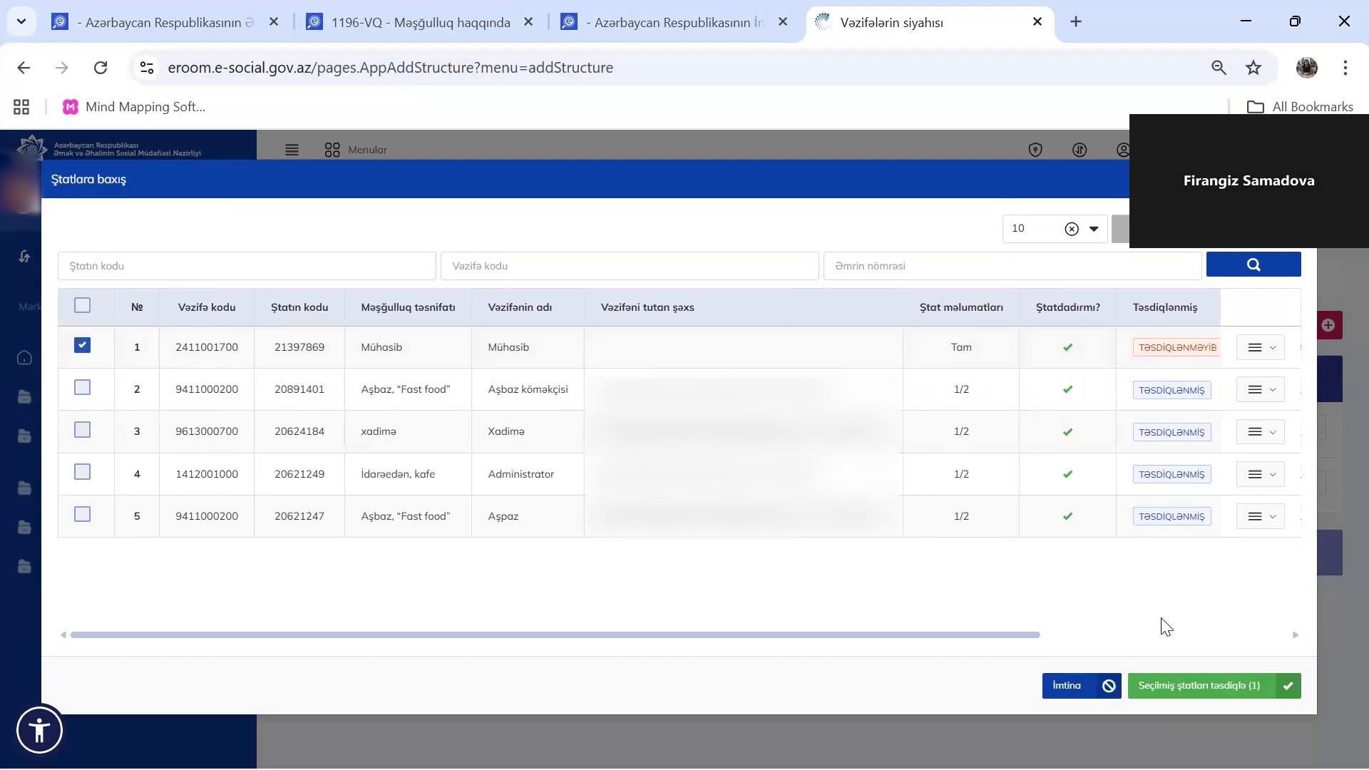
pyautogui.click(1218, 689)
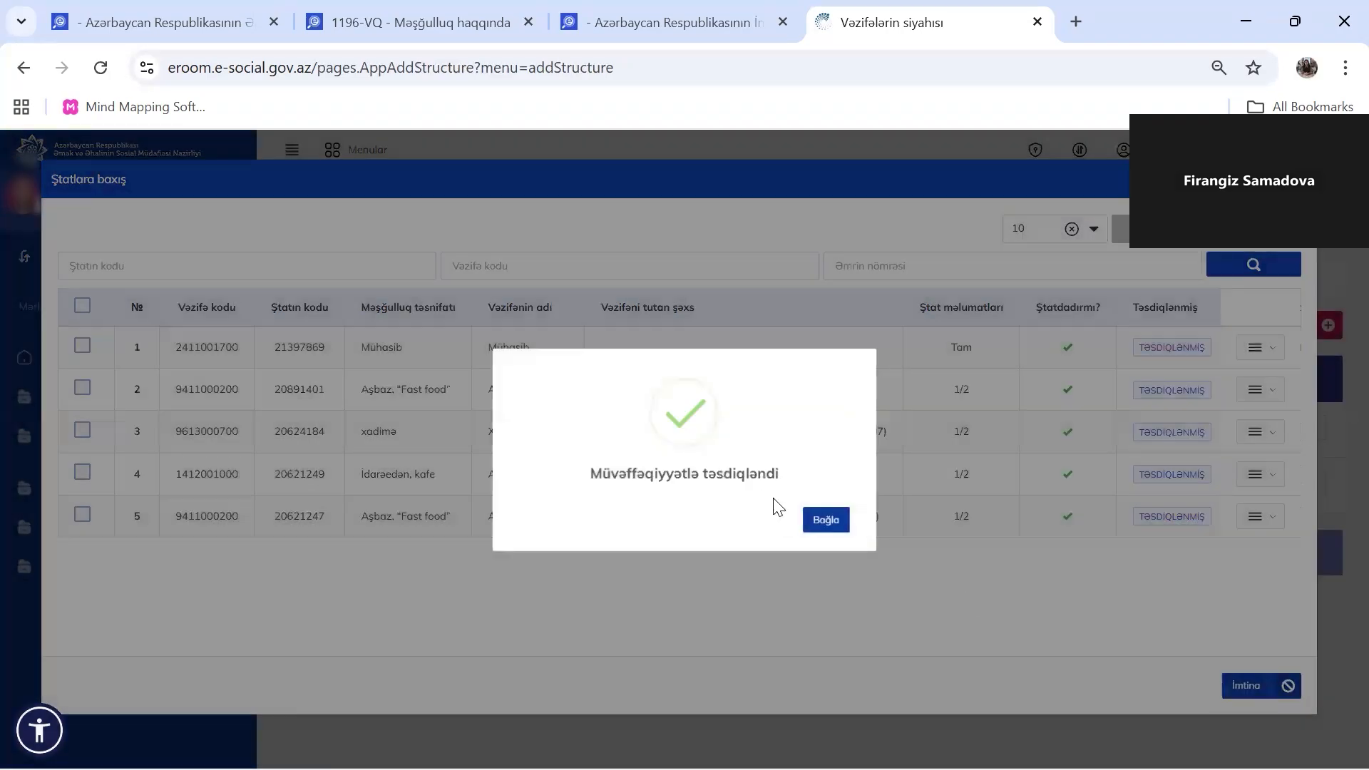
pyautogui.click(822, 528)
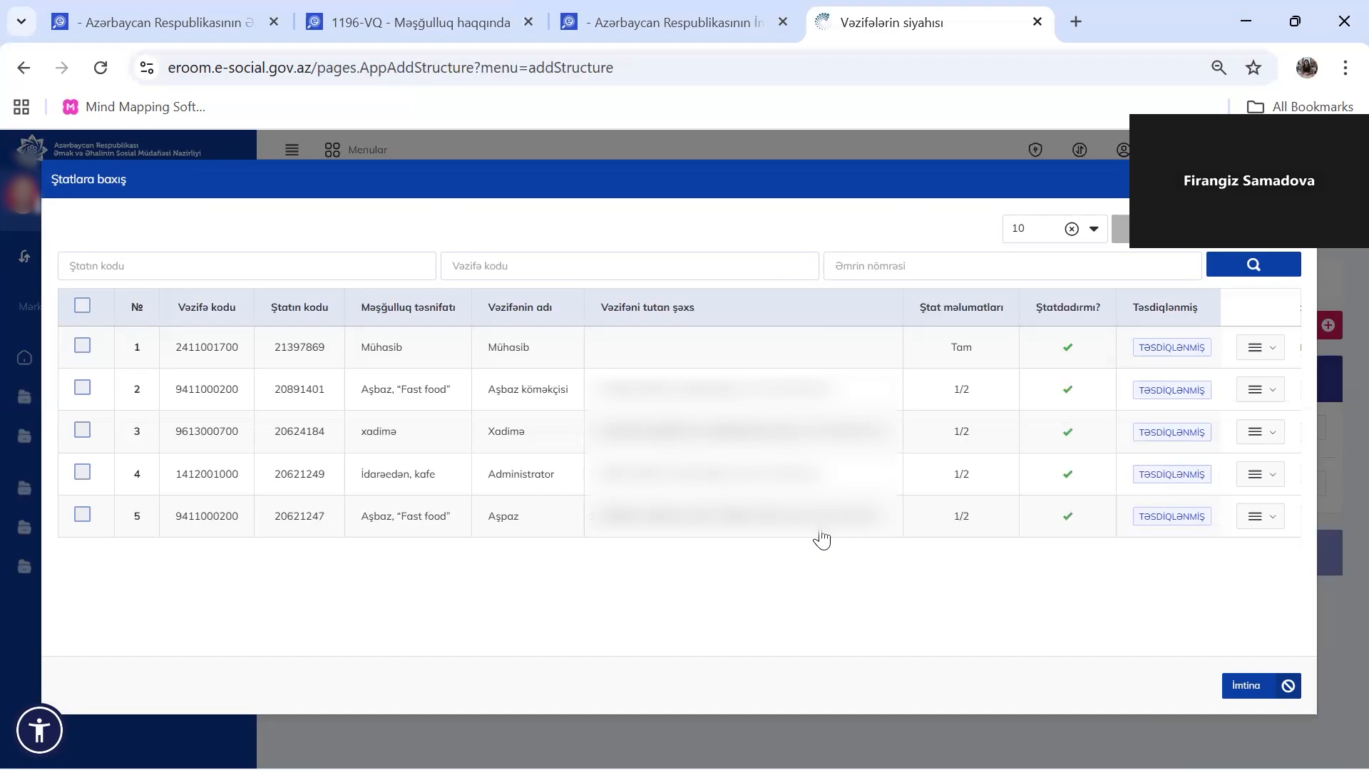
# With the Mühasib row selected, open the Vakansiya bankına göndər form
pyautogui.click(82, 349)
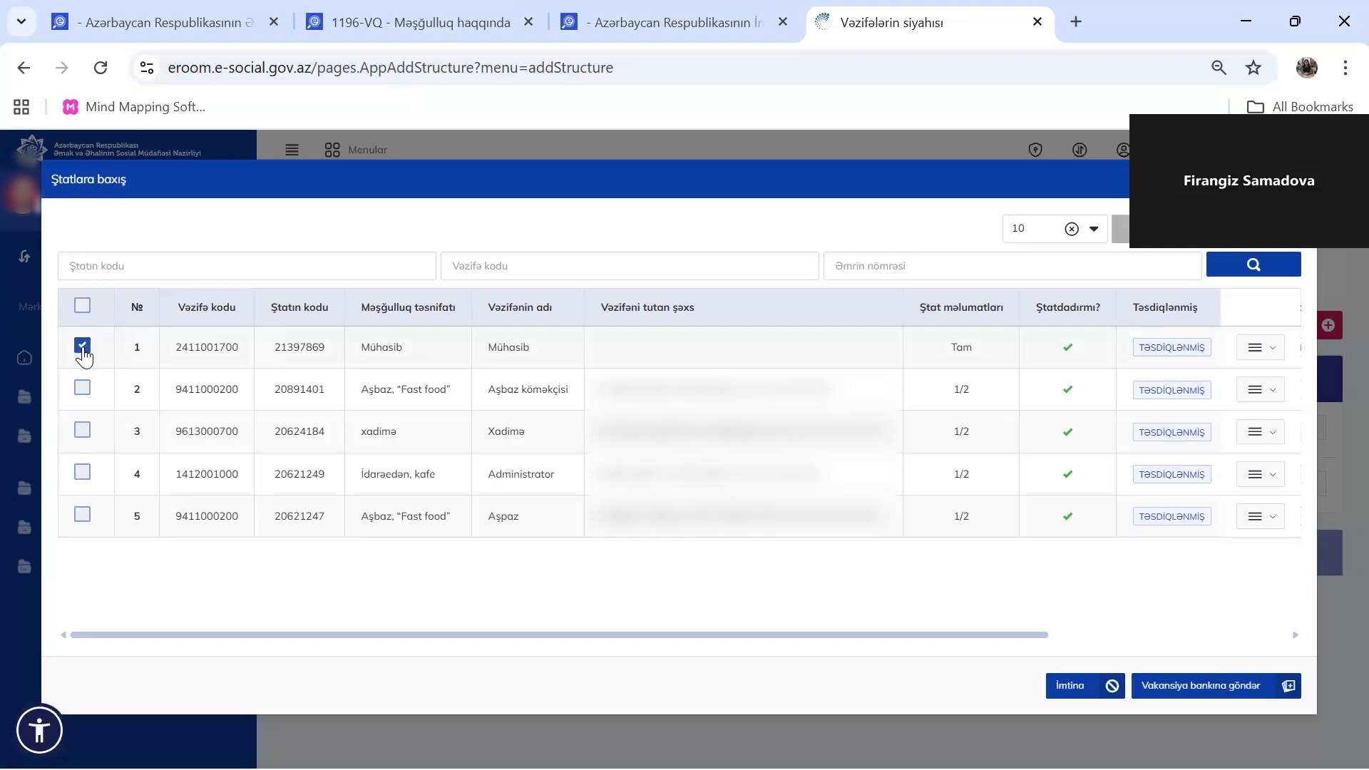
pyautogui.click(1259, 350)
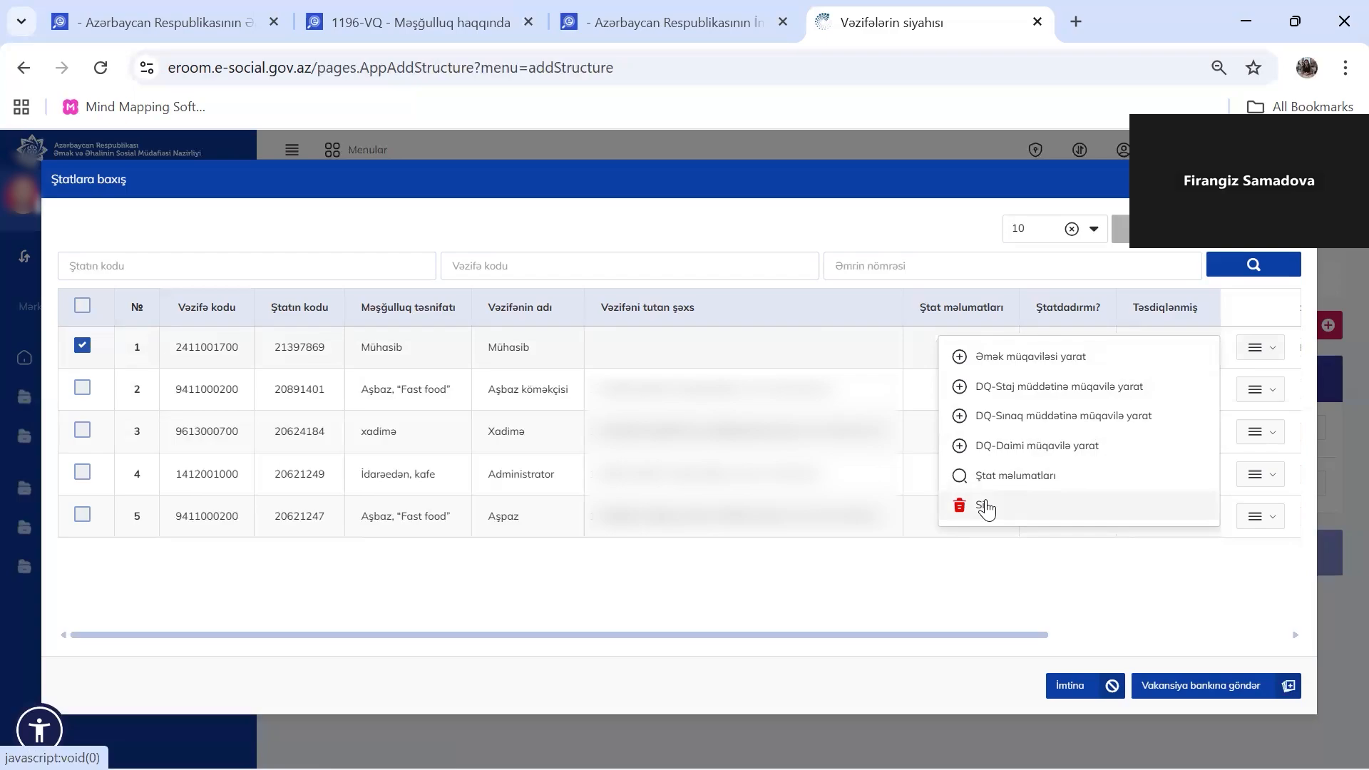
pyautogui.click(886, 581)
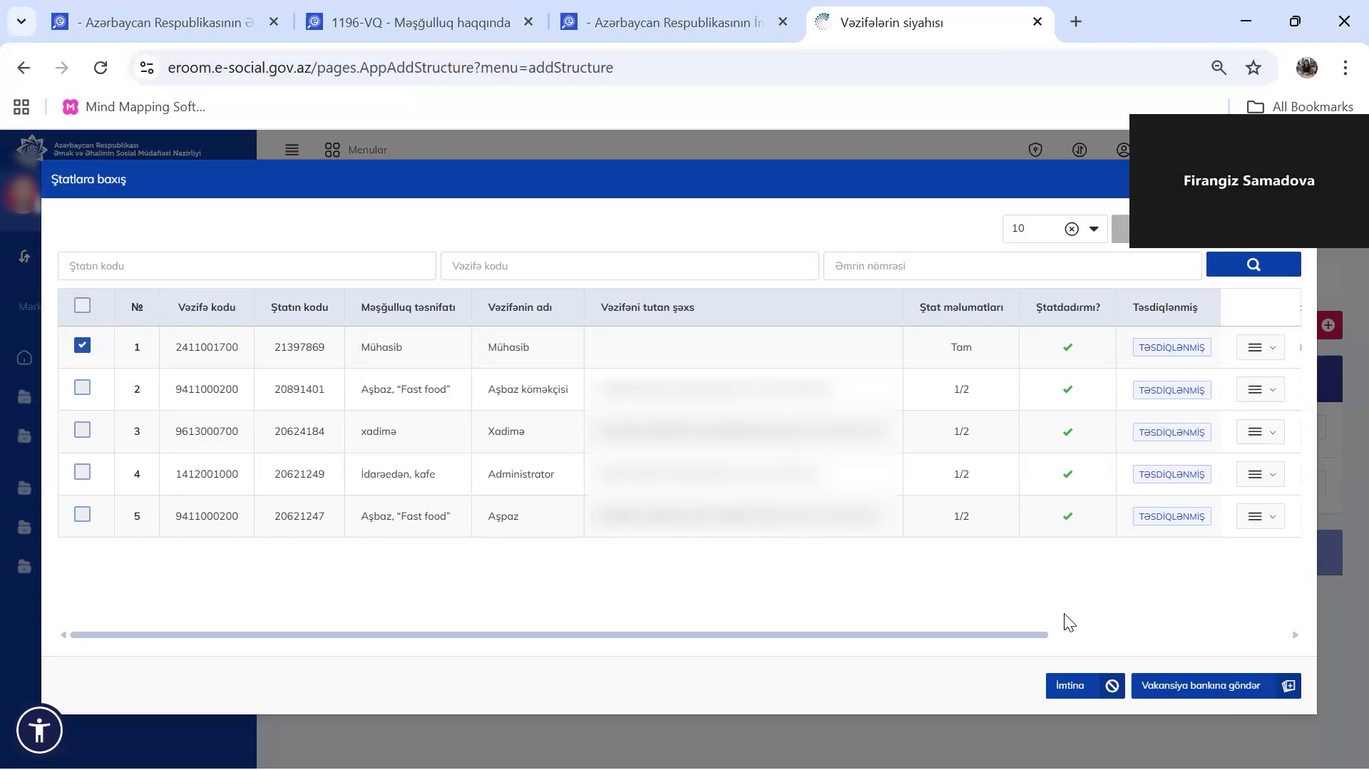
pyautogui.click(1168, 678)
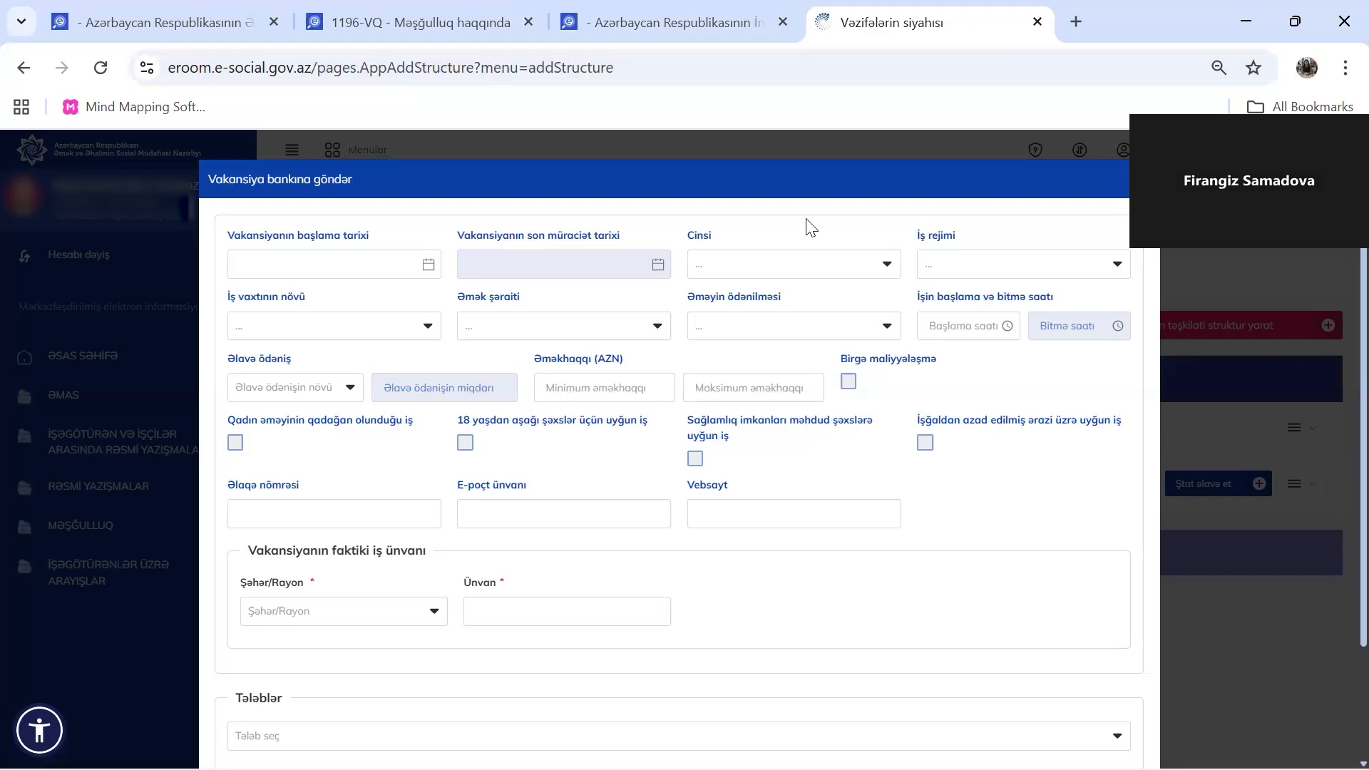
# Set the vacancy start date to 22.11.2025 and application deadline to 30.11.2025
pyautogui.click(367, 258)
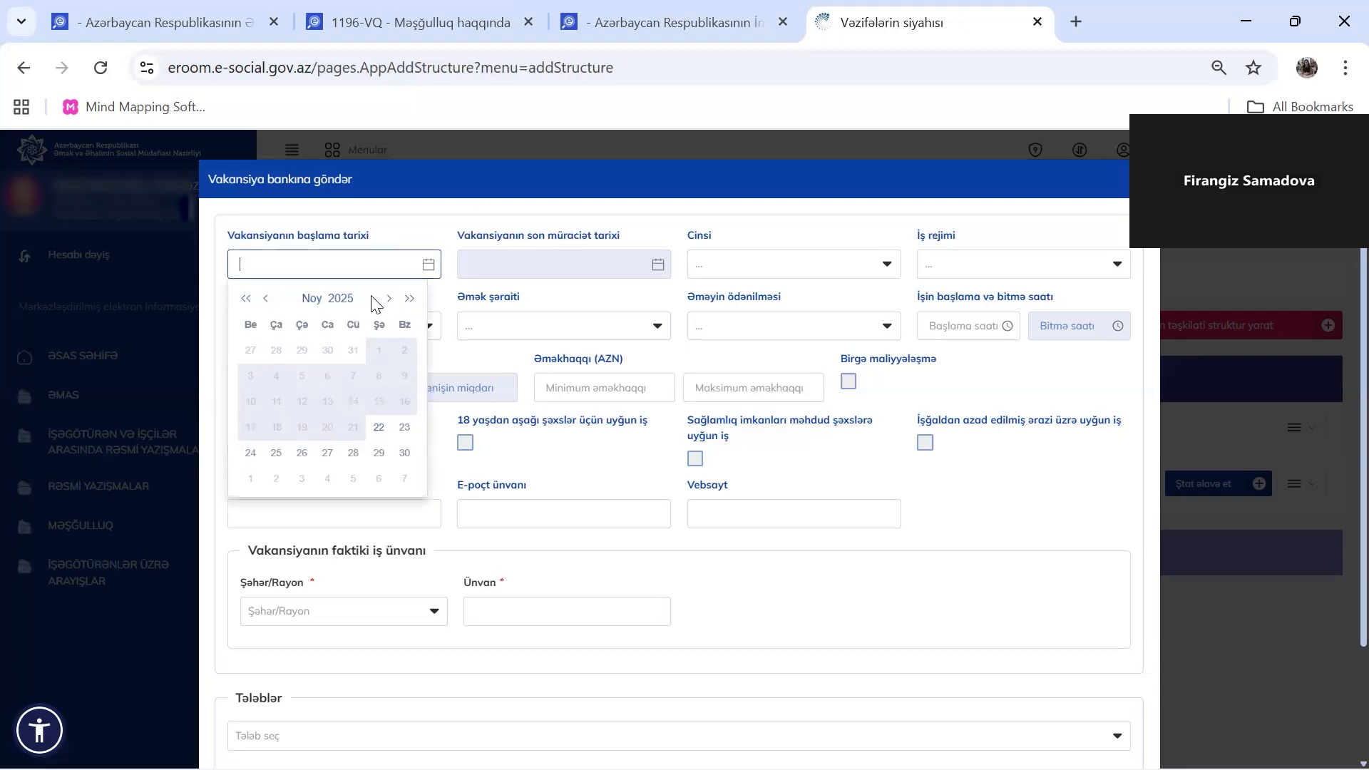
pyautogui.click(379, 428)
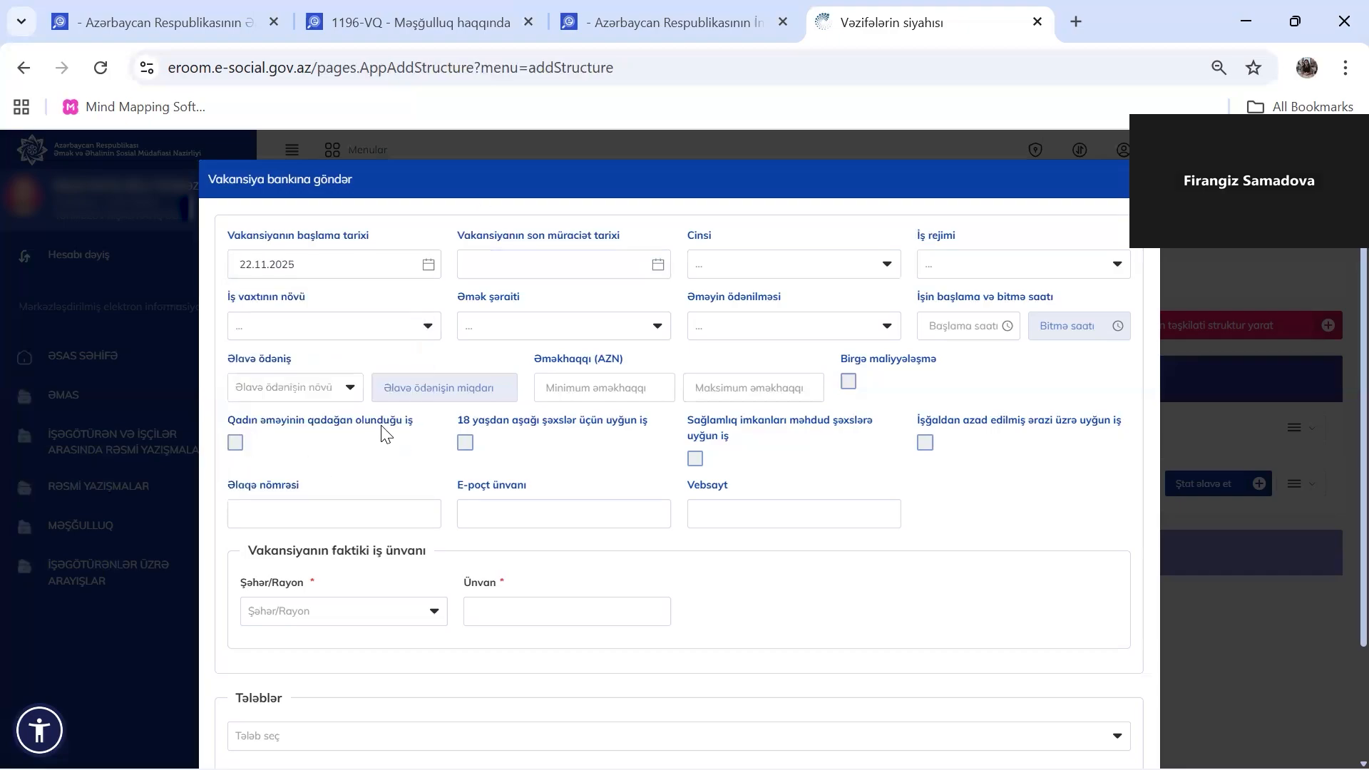
pyautogui.click(563, 272)
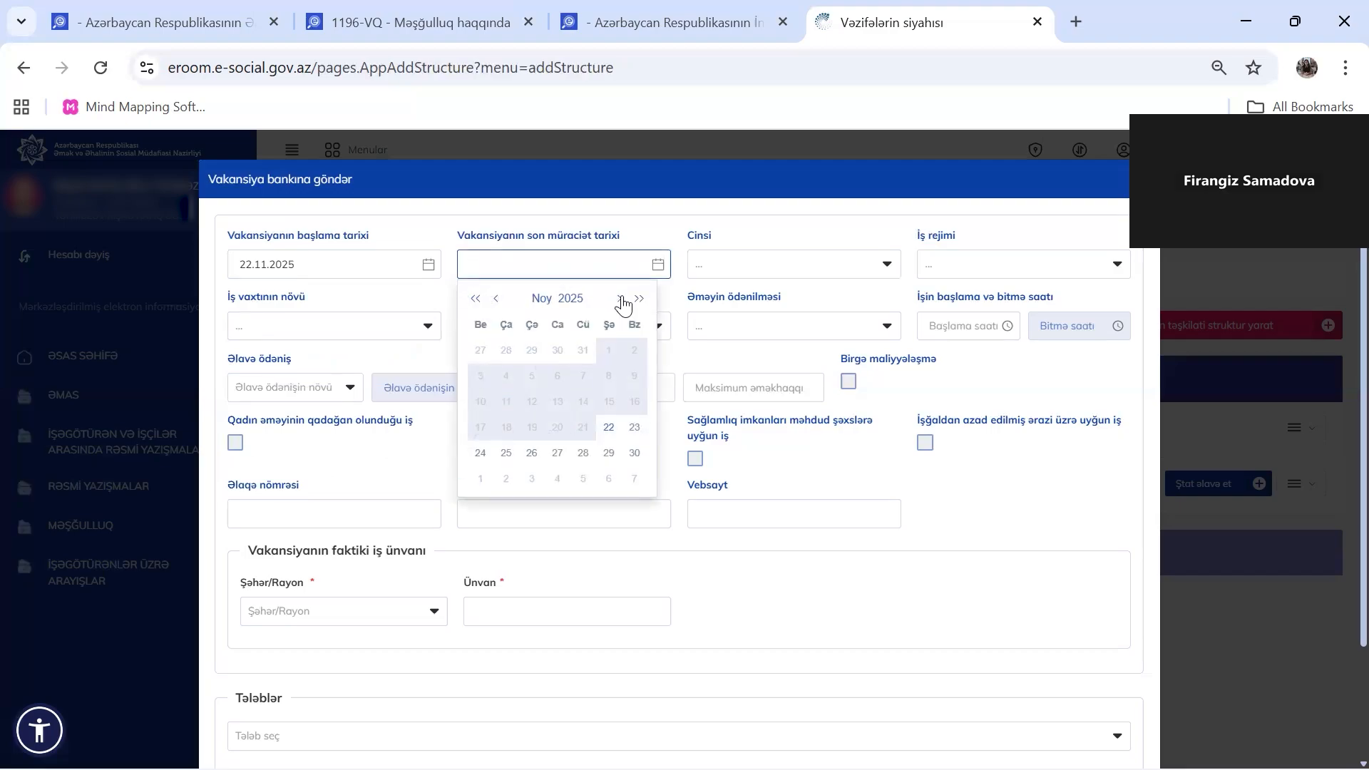
pyautogui.click(634, 454)
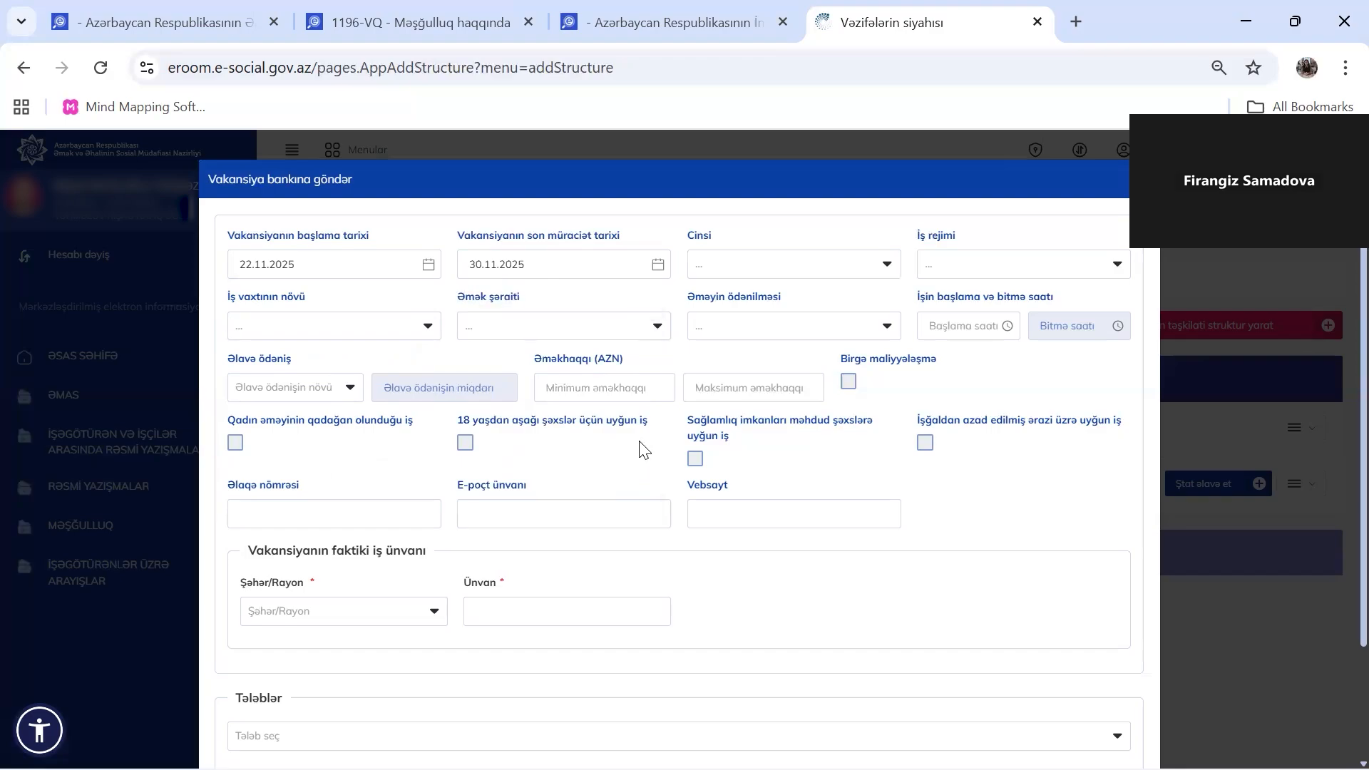
pyautogui.click(883, 269)
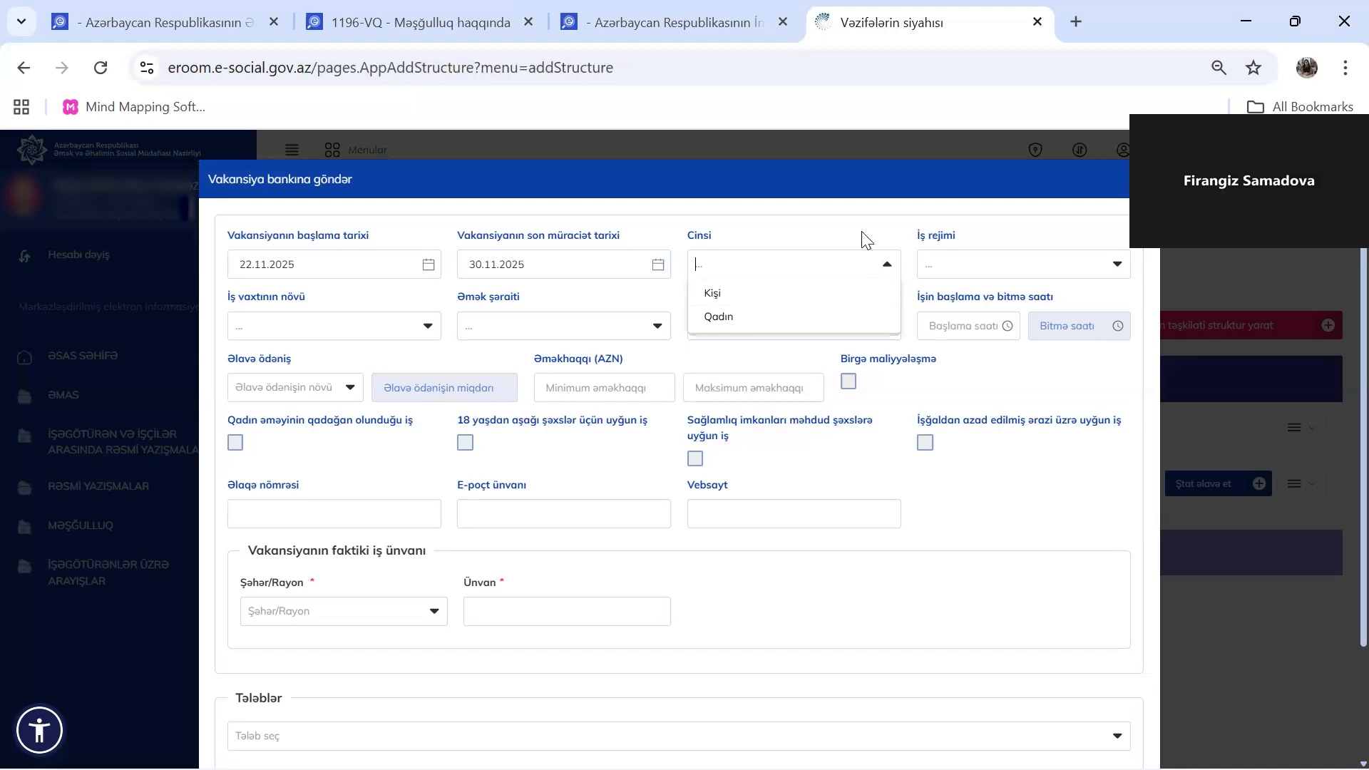
# Set the work regime to 5 günlük and the working-time type to Tam iş vaxtı
pyautogui.click(865, 237)
pyautogui.click(949, 268)
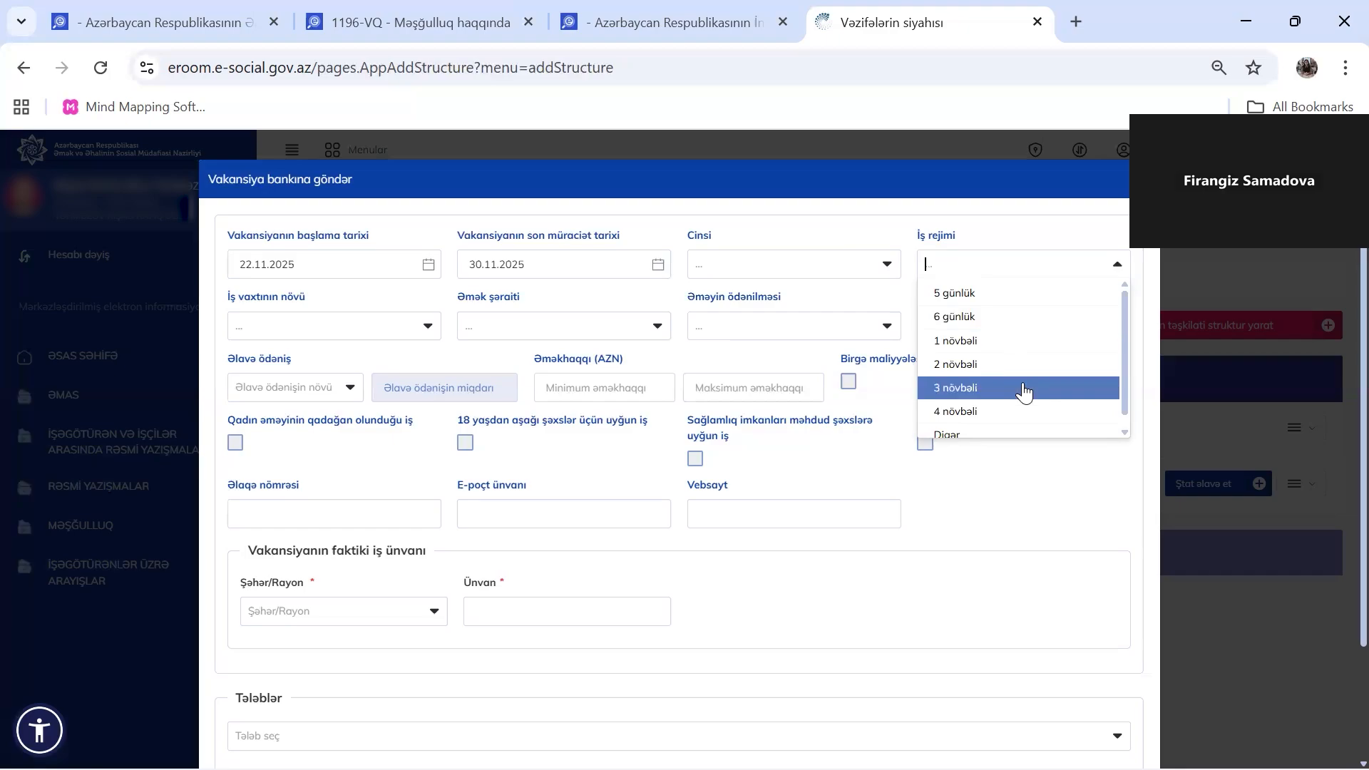
pyautogui.scroll(-1, 1025, 391)
pyautogui.scroll(1, 1025, 392)
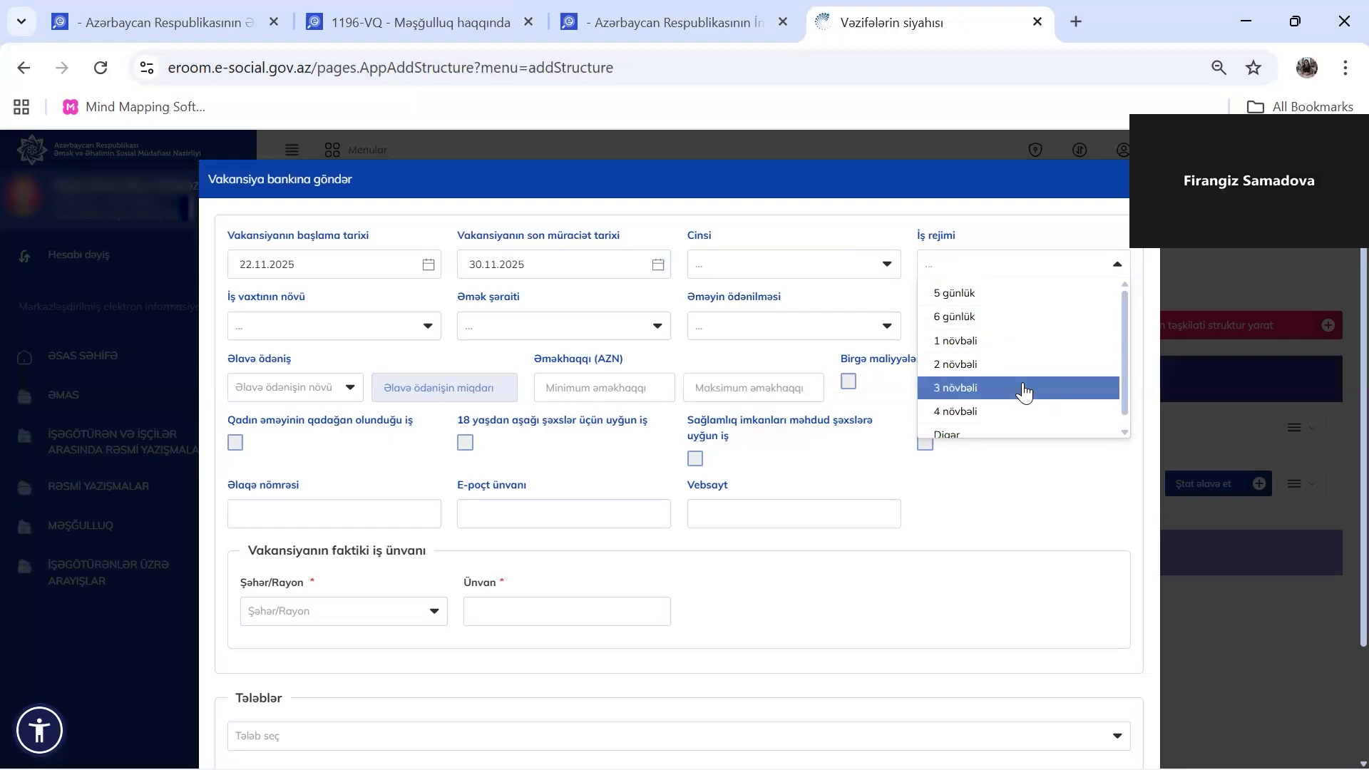
pyautogui.click(989, 300)
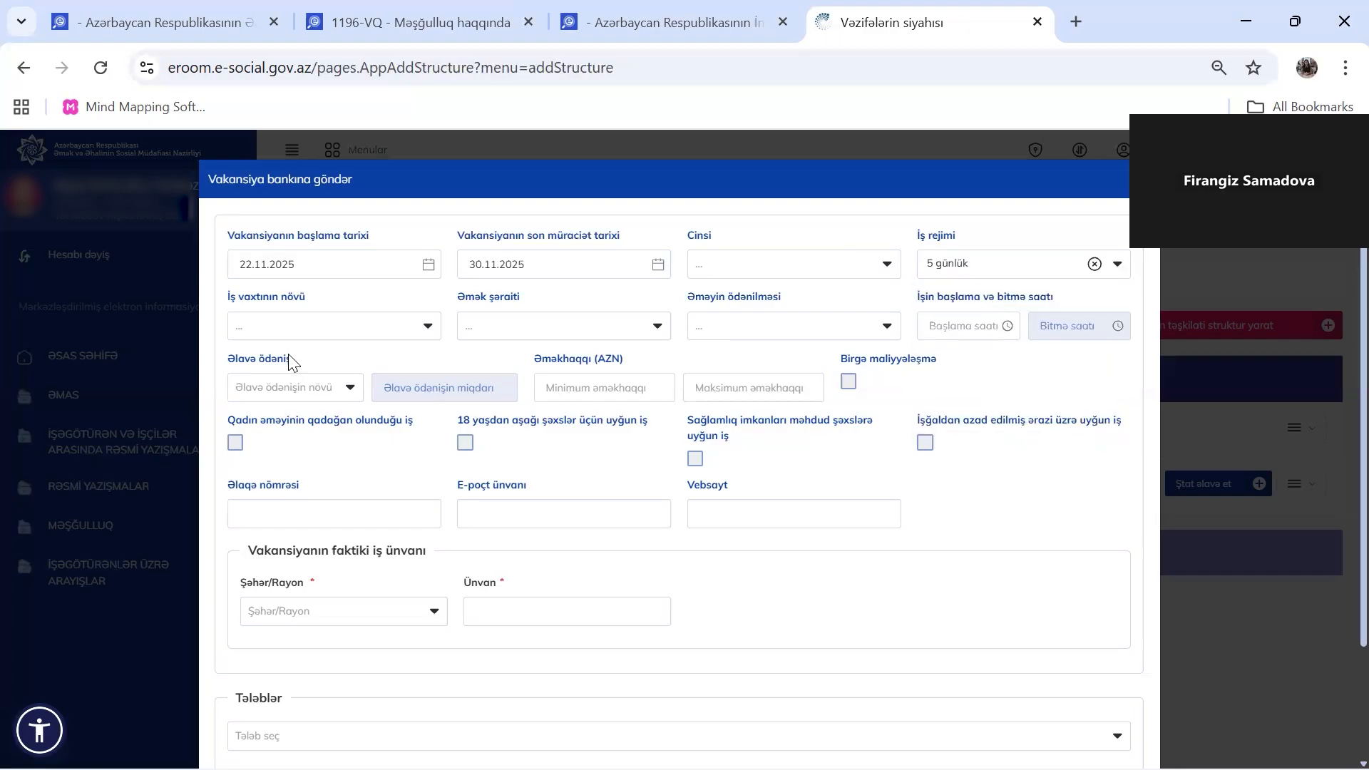
pyautogui.click(300, 323)
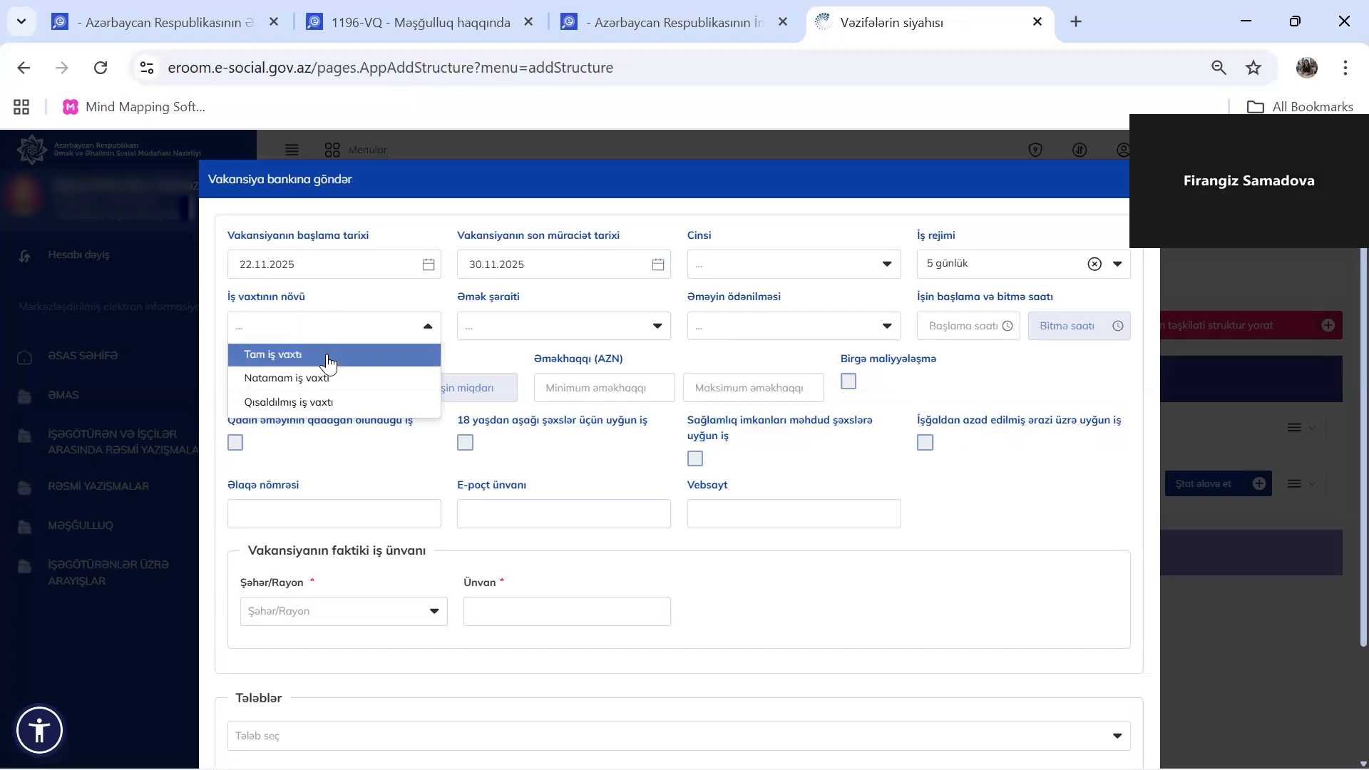
pyautogui.click(328, 355)
# Choose Normal working conditions and Vaxtamuzd as the pay method
pyautogui.click(527, 335)
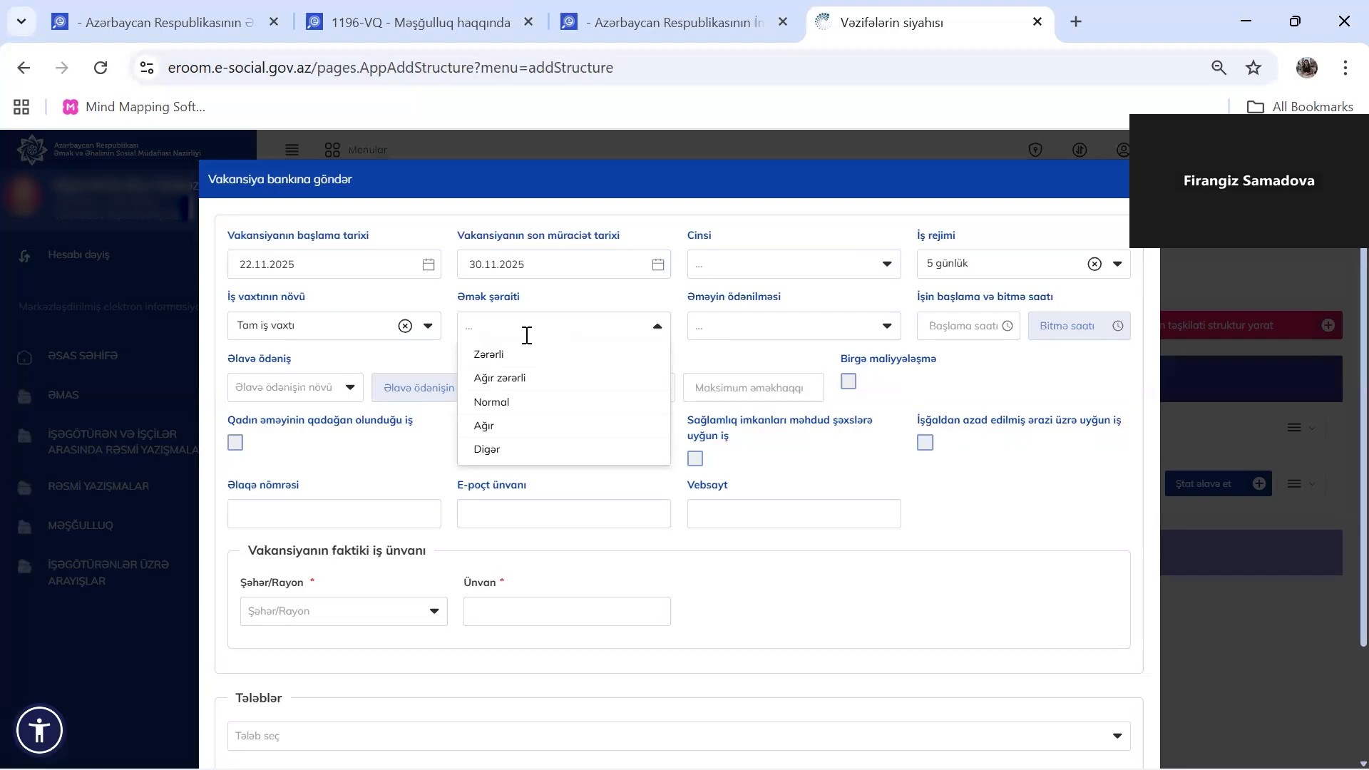
pyautogui.click(515, 403)
pyautogui.click(745, 328)
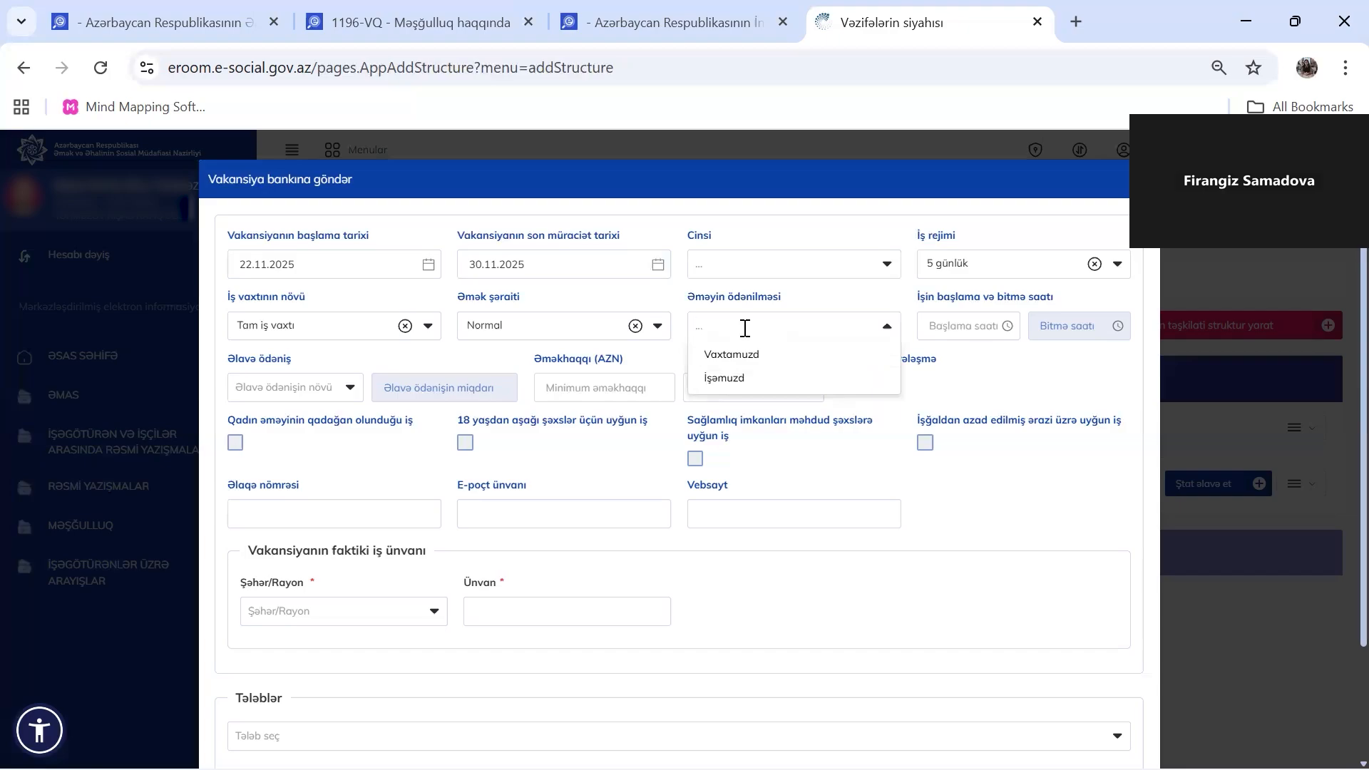
pyautogui.click(767, 364)
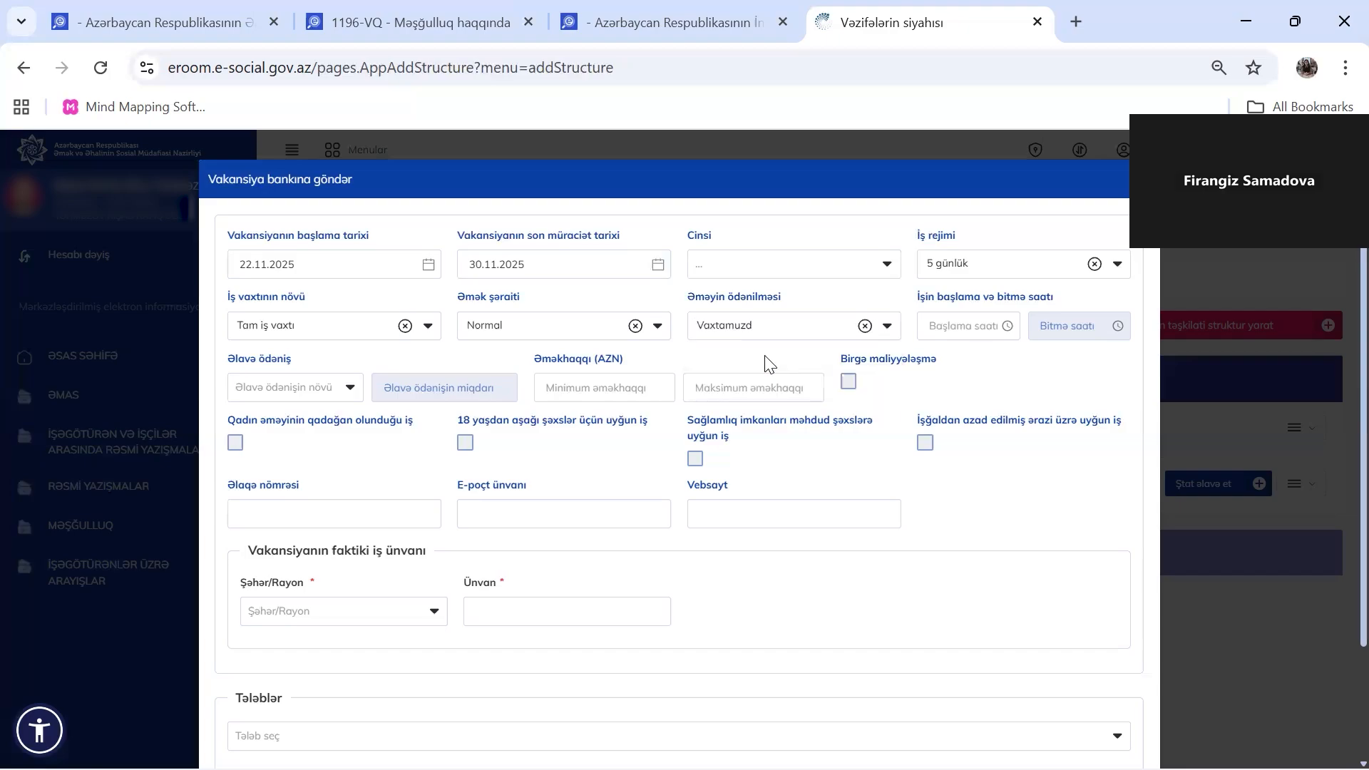
pyautogui.click(961, 326)
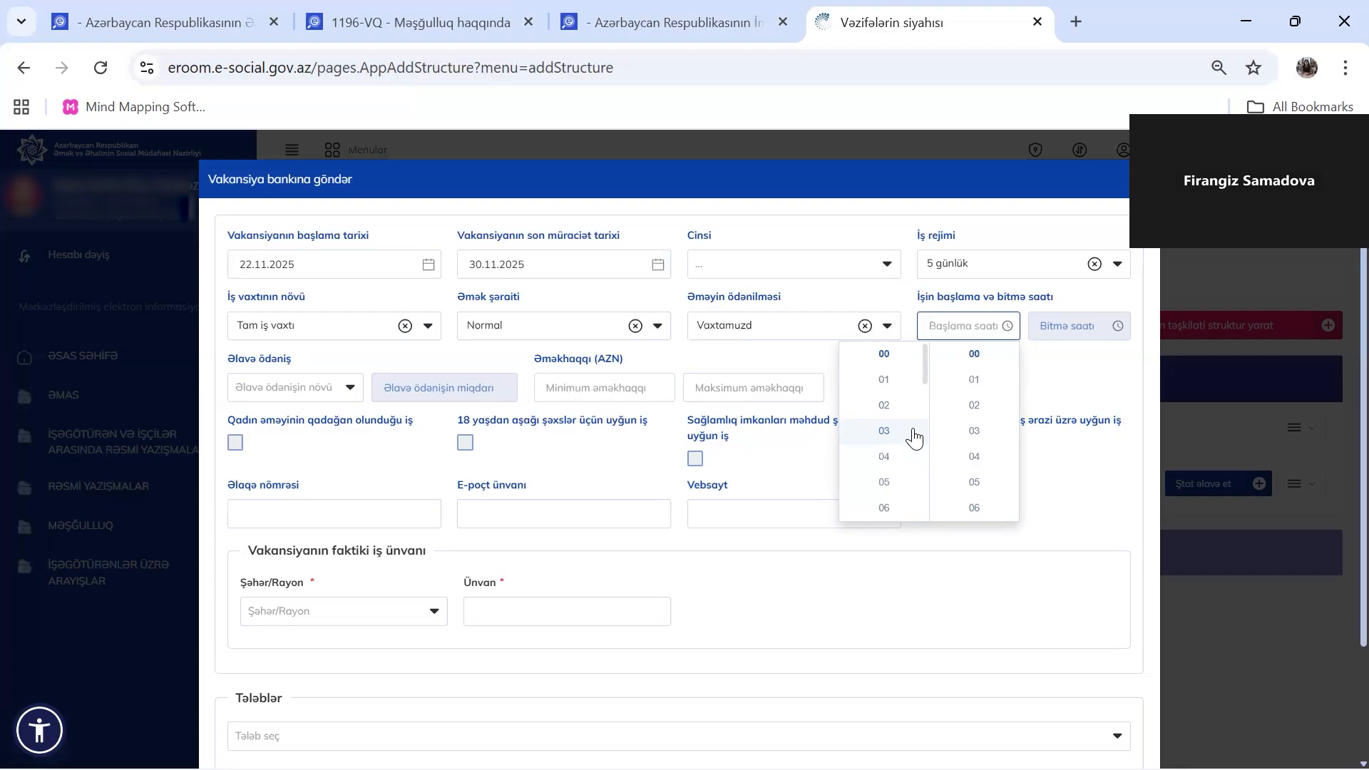
# Set the working hours to start at 09:00 and end at 18:00
pyautogui.scroll(-3, 899, 437)
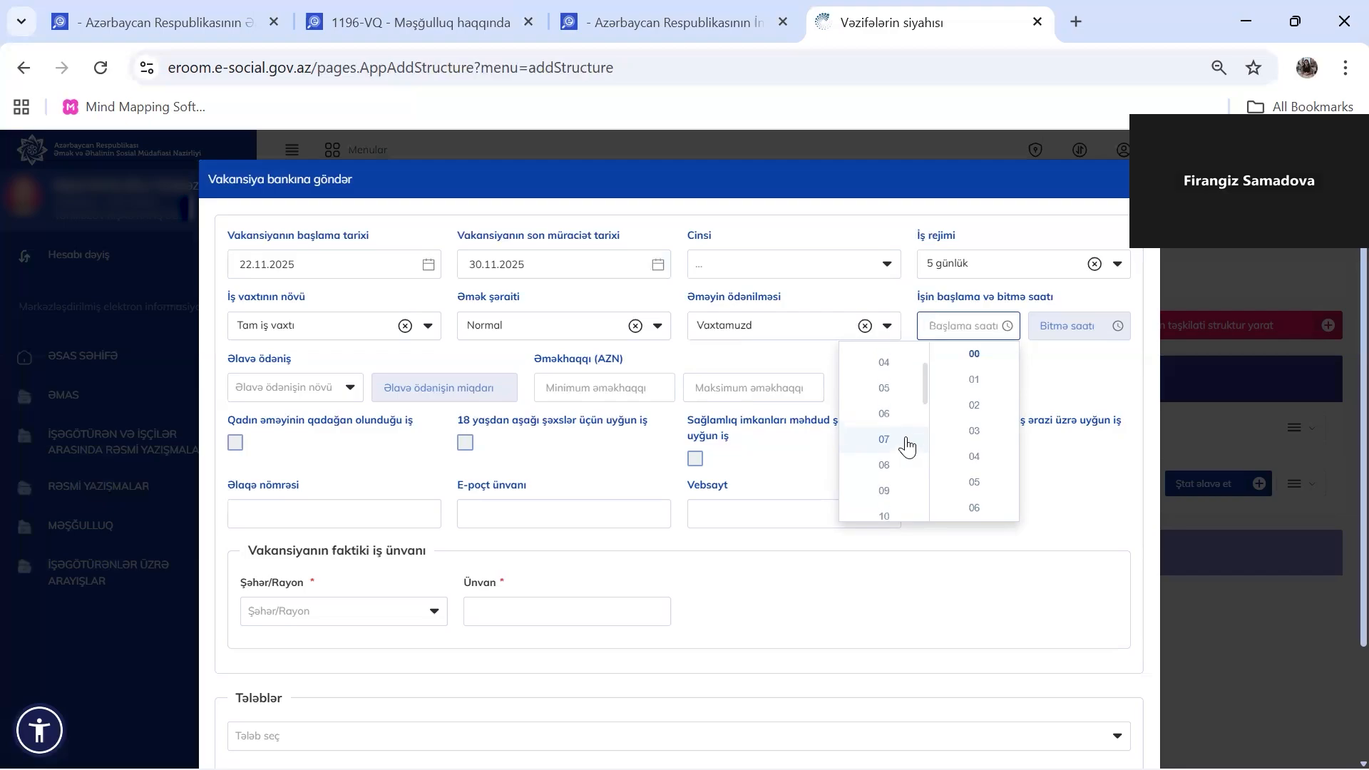
pyautogui.click(892, 438)
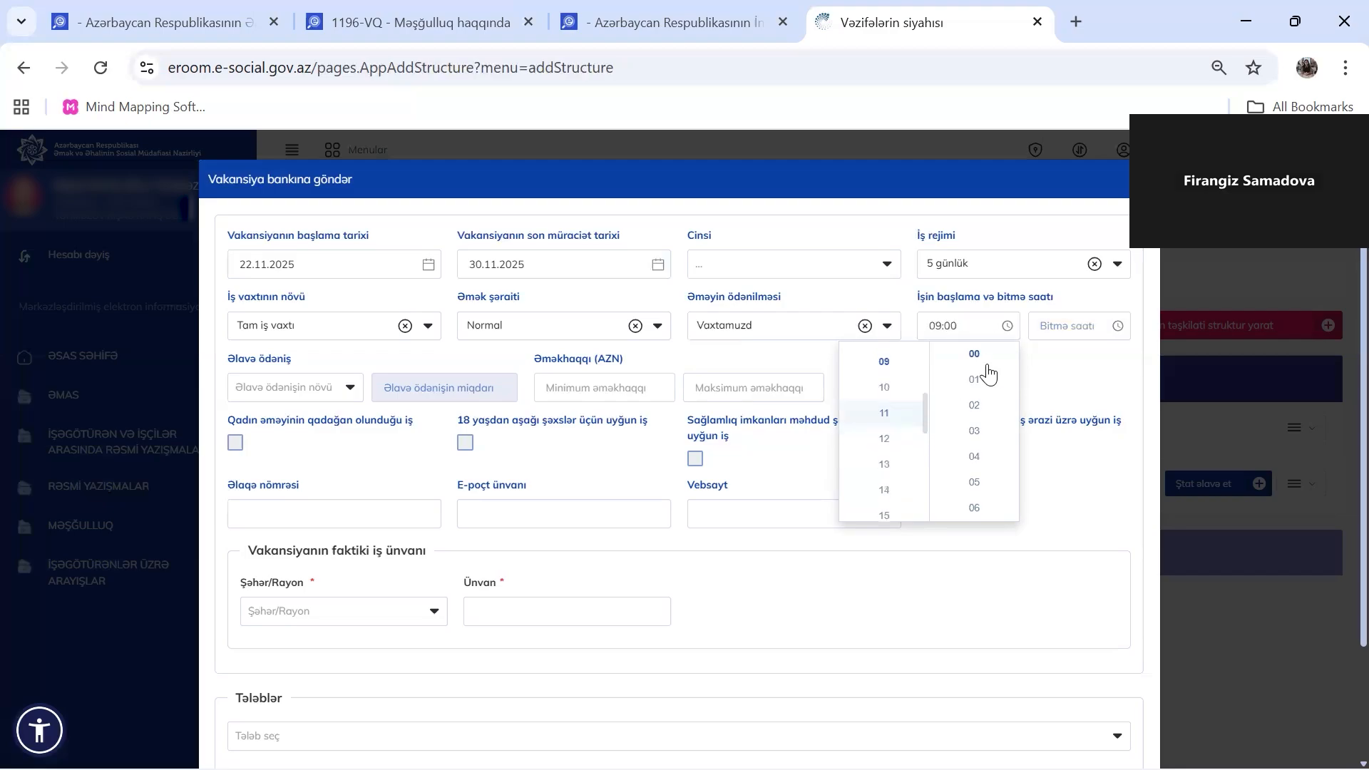
pyautogui.click(1075, 327)
pyautogui.scroll(-5, 1006, 456)
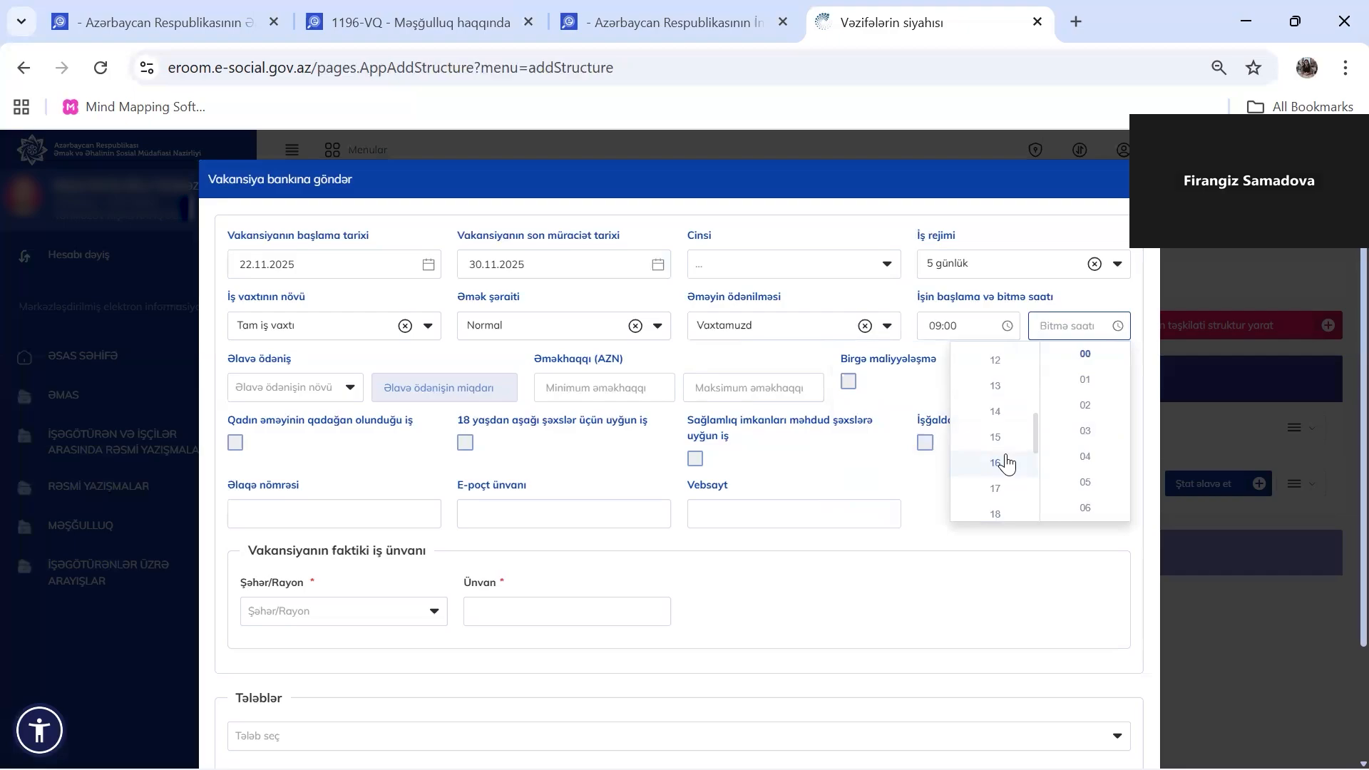
pyautogui.click(993, 424)
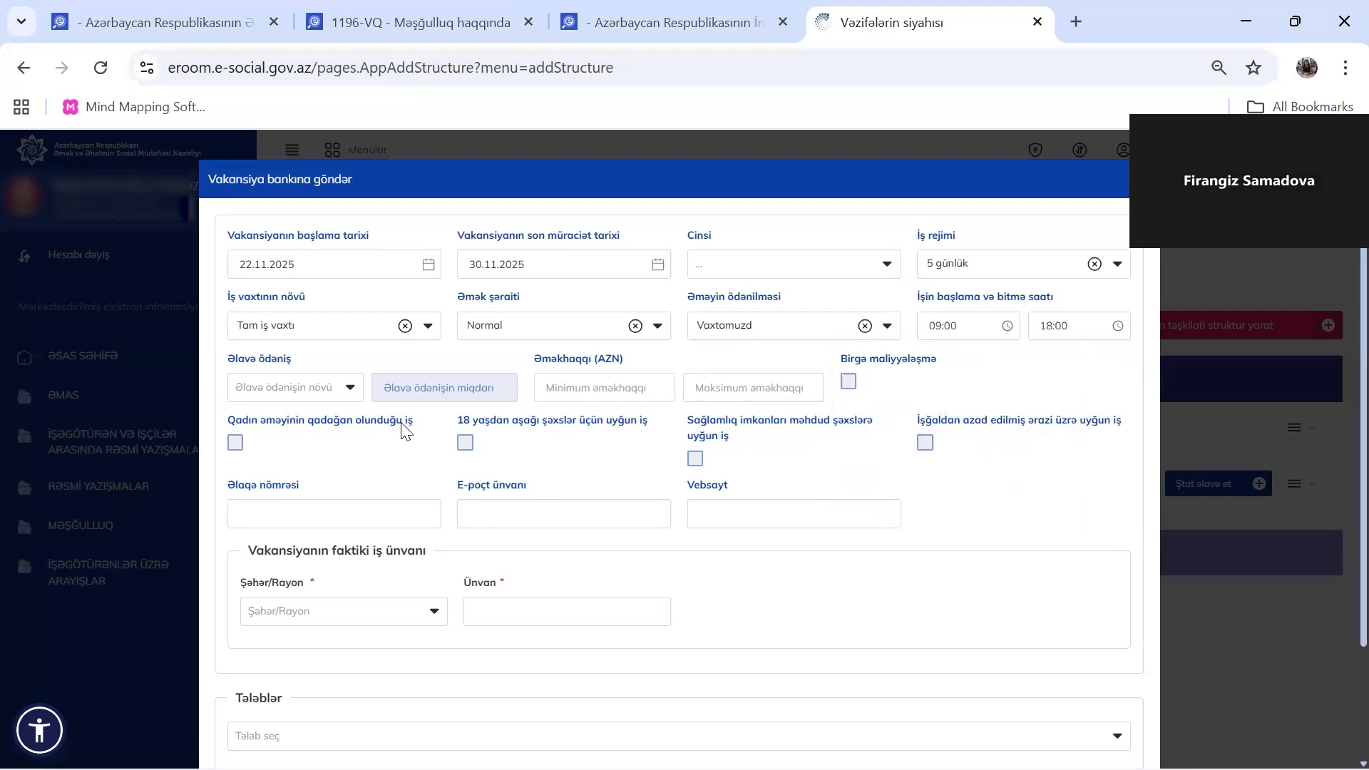
# Enter a 1500–2000 AZN salary range and tick Birgə maliyyələşmə
pyautogui.click(348, 389)
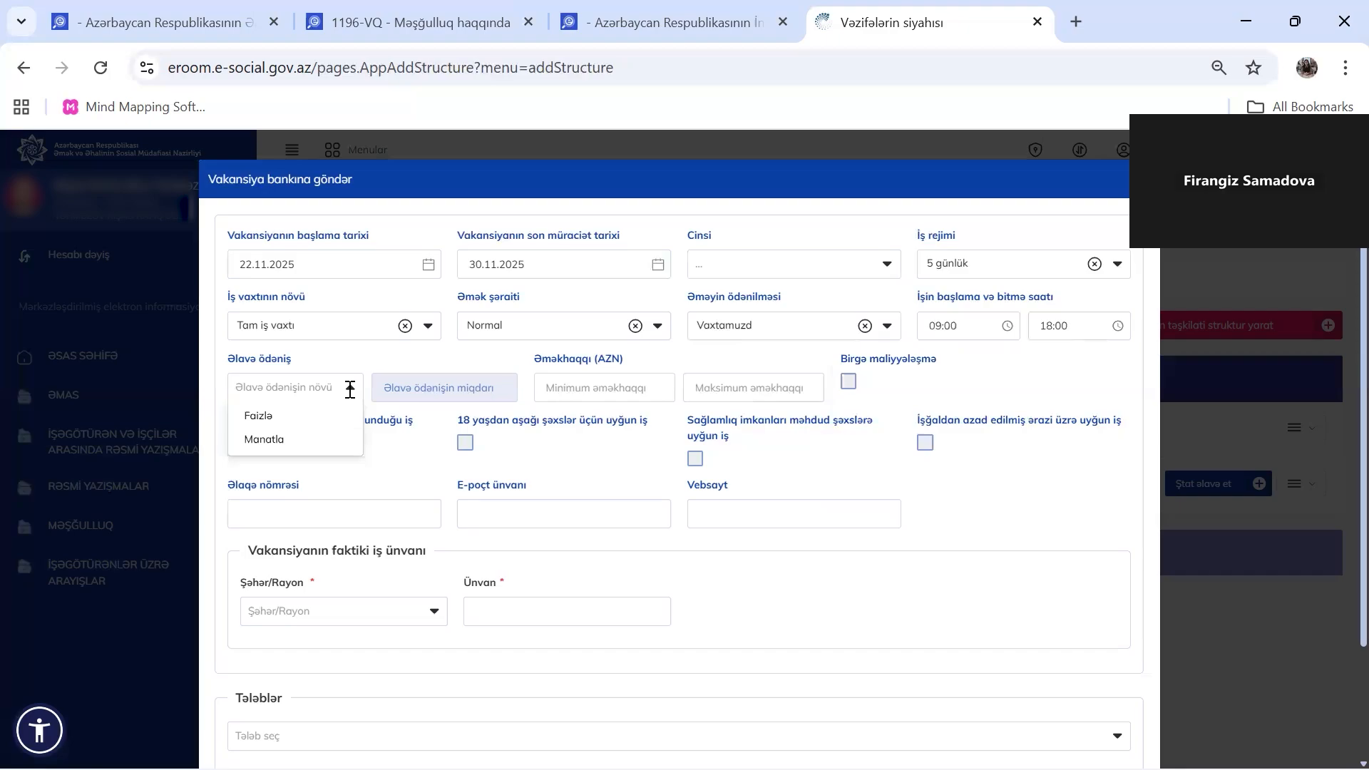
pyautogui.click(438, 358)
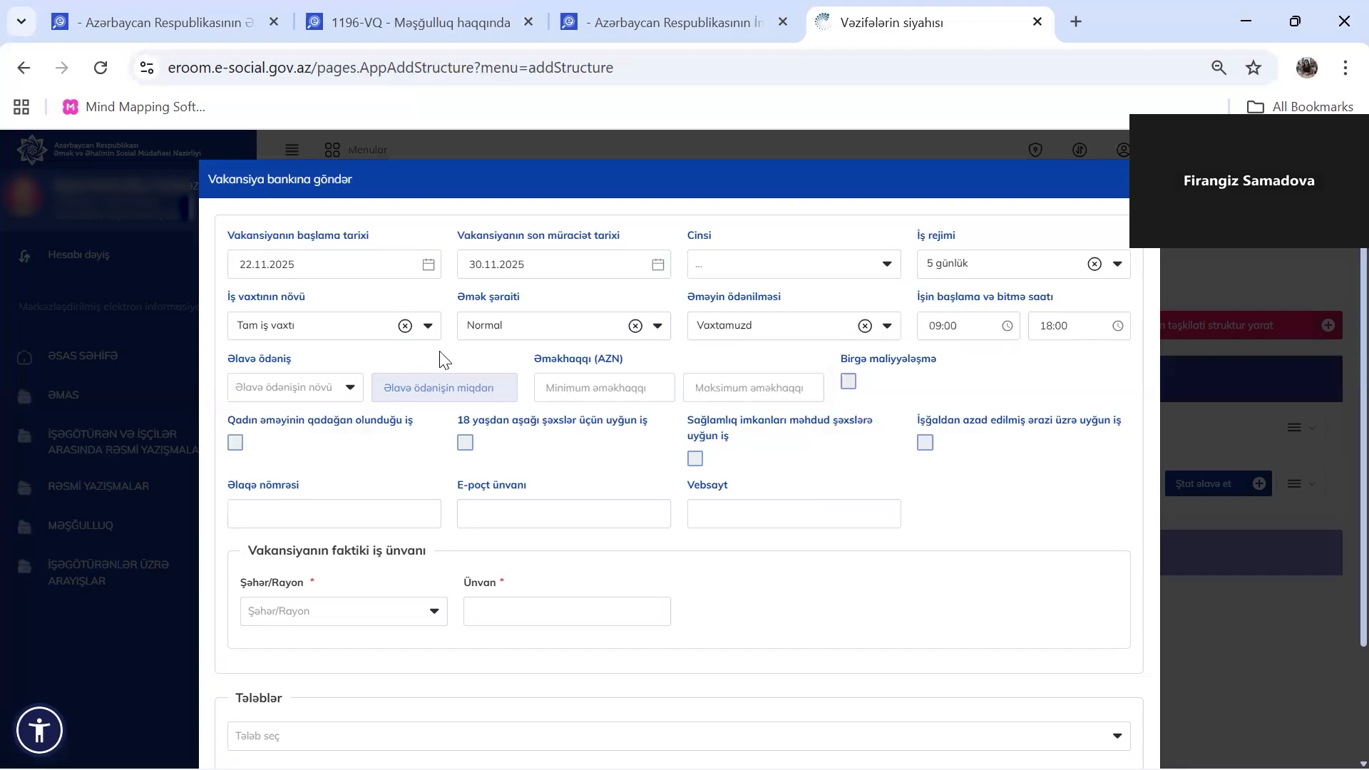
pyautogui.click(614, 384)
pyautogui.write('1500')
pyautogui.press('Tab')
pyautogui.write('2000')
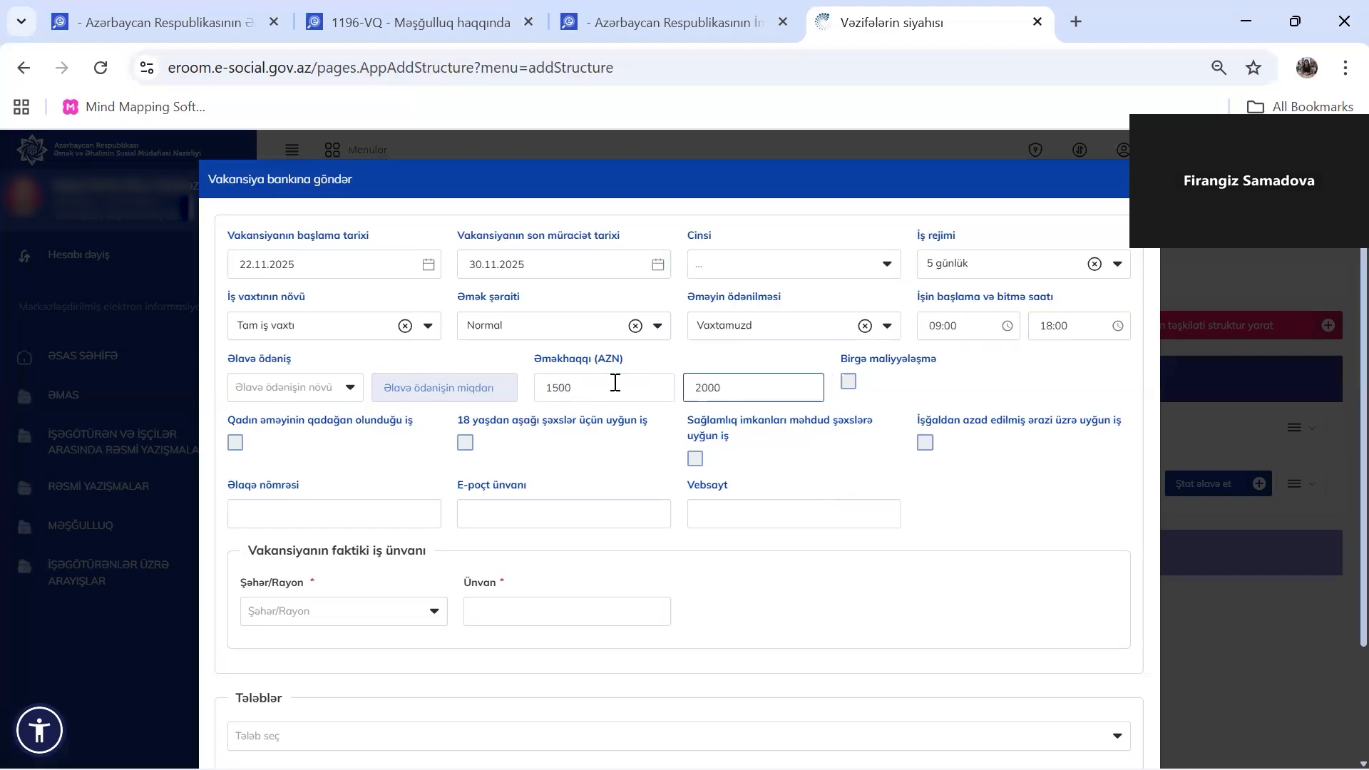
pyautogui.click(882, 426)
pyautogui.click(849, 383)
# Clear the Birgə maliyyələşmə checkbox and scroll toward the address section
pyautogui.click(848, 381)
pyautogui.scroll(-2, 538, 448)
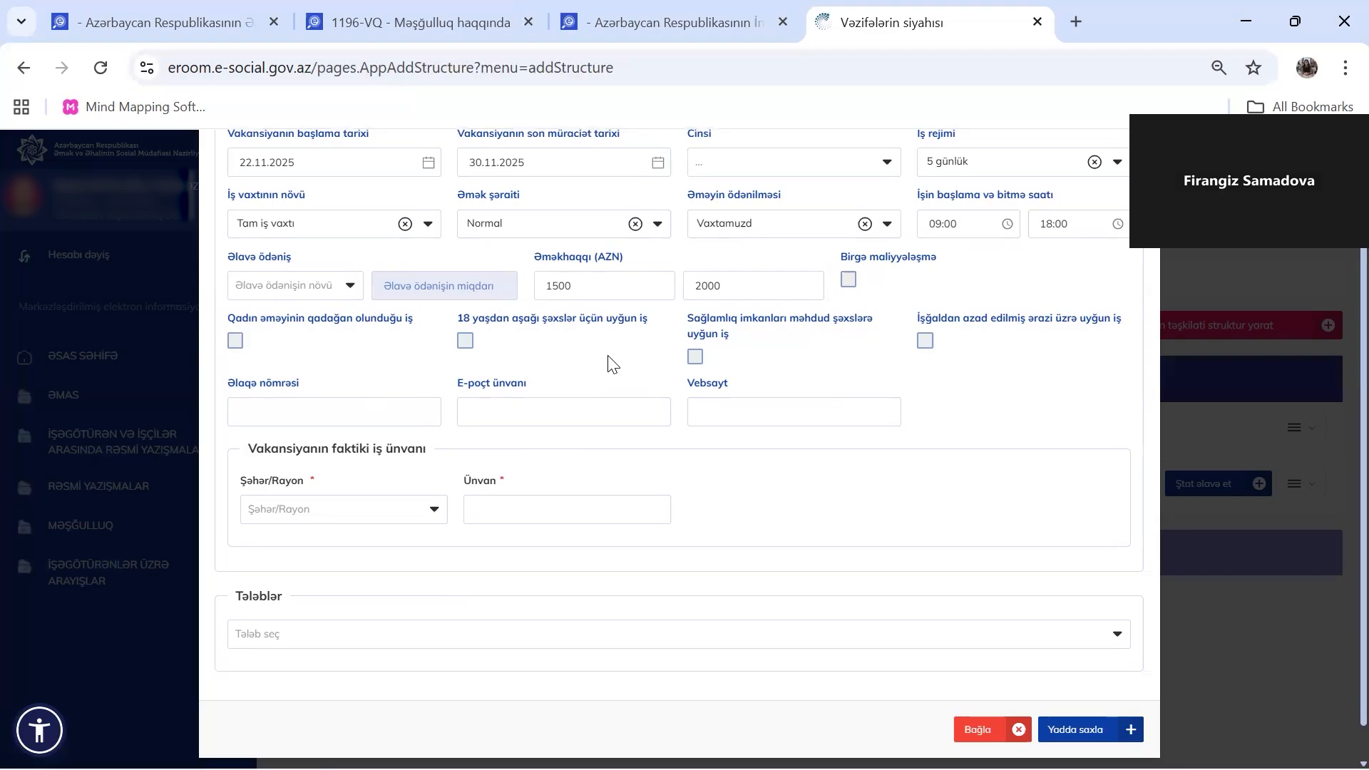
# Fill in the contact phone number in the Əlaqə nömrəsi field
pyautogui.click(357, 412)
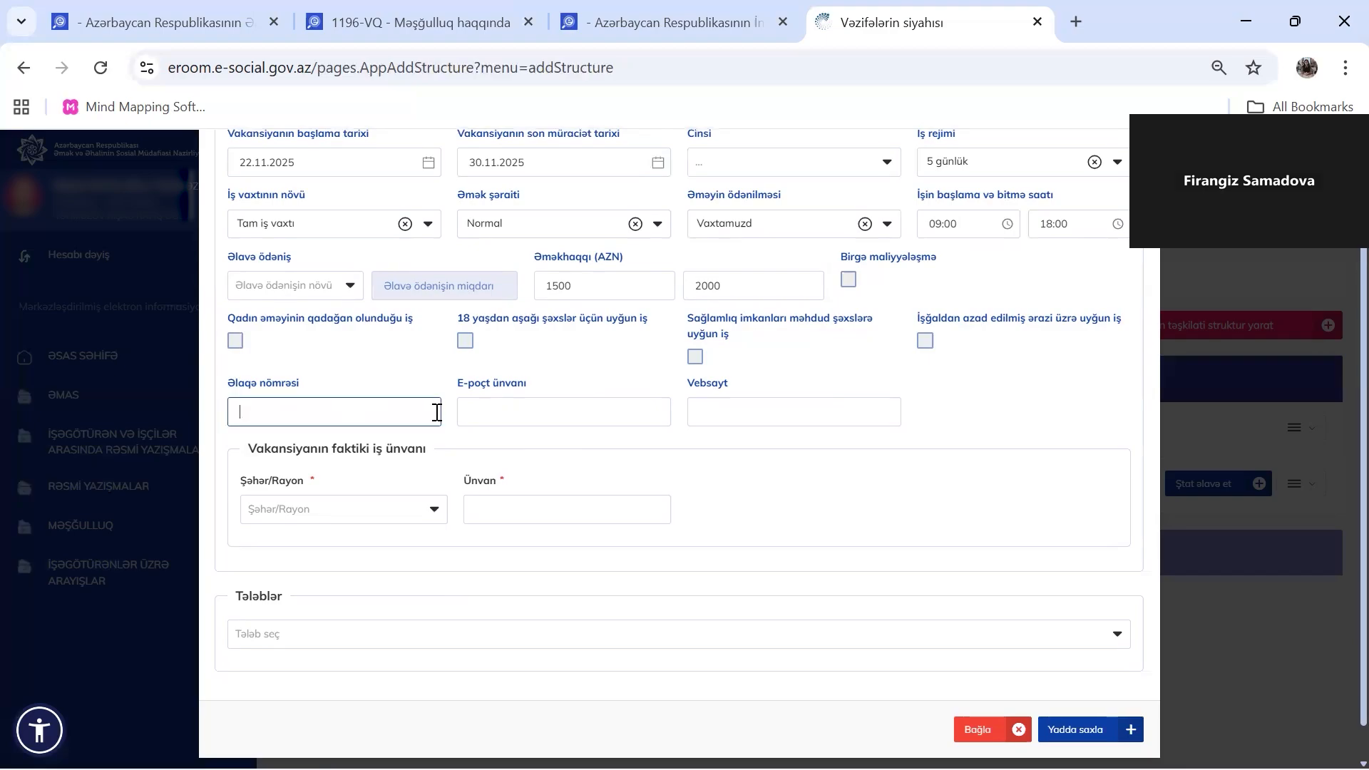
pyautogui.click(471, 418)
pyautogui.click(734, 426)
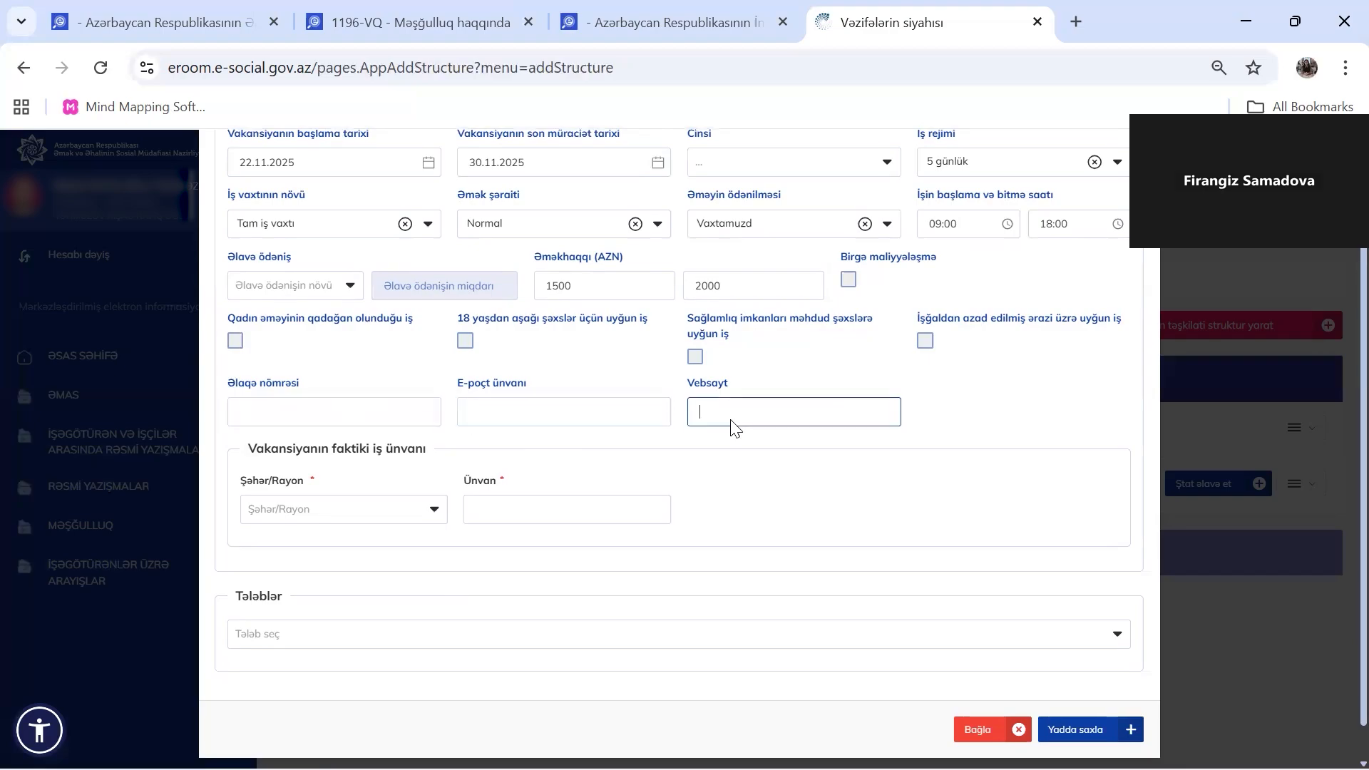
pyautogui.click(374, 415)
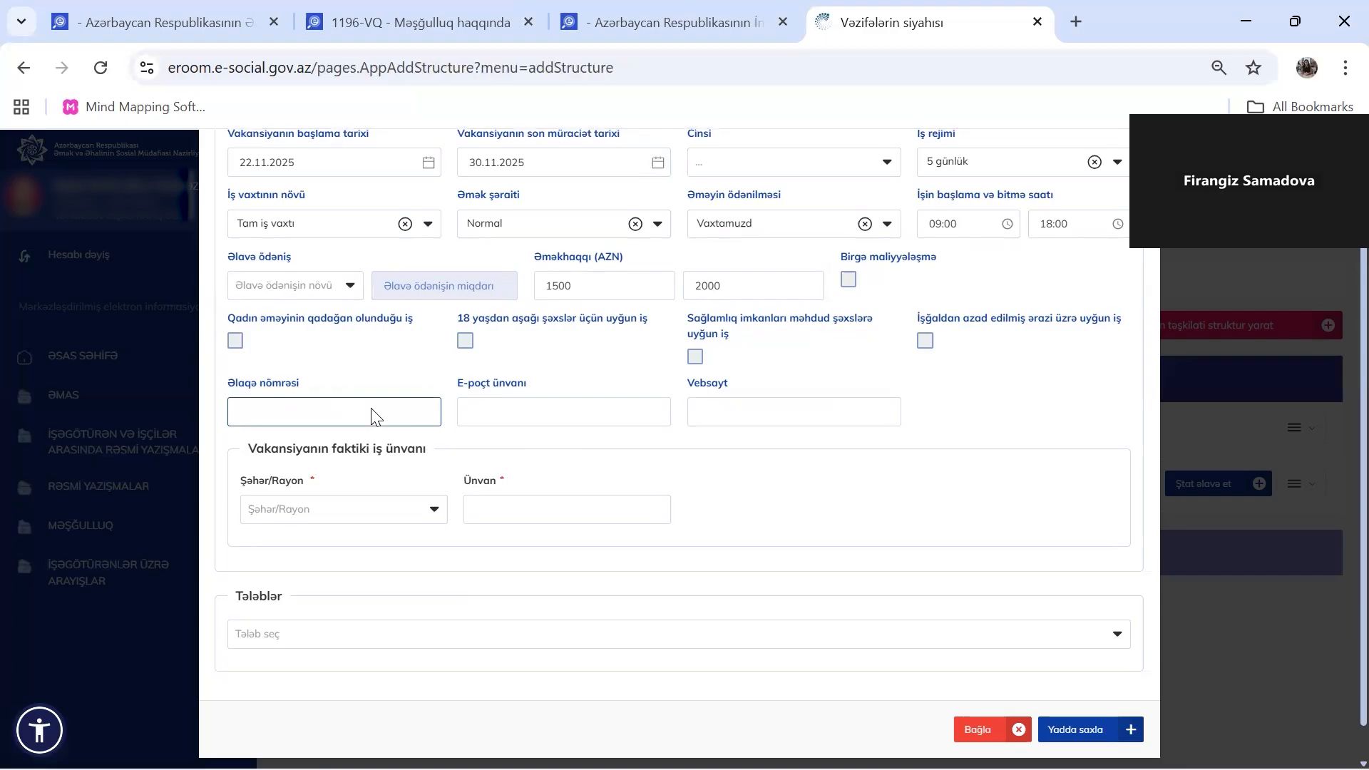
pyautogui.click(469, 417)
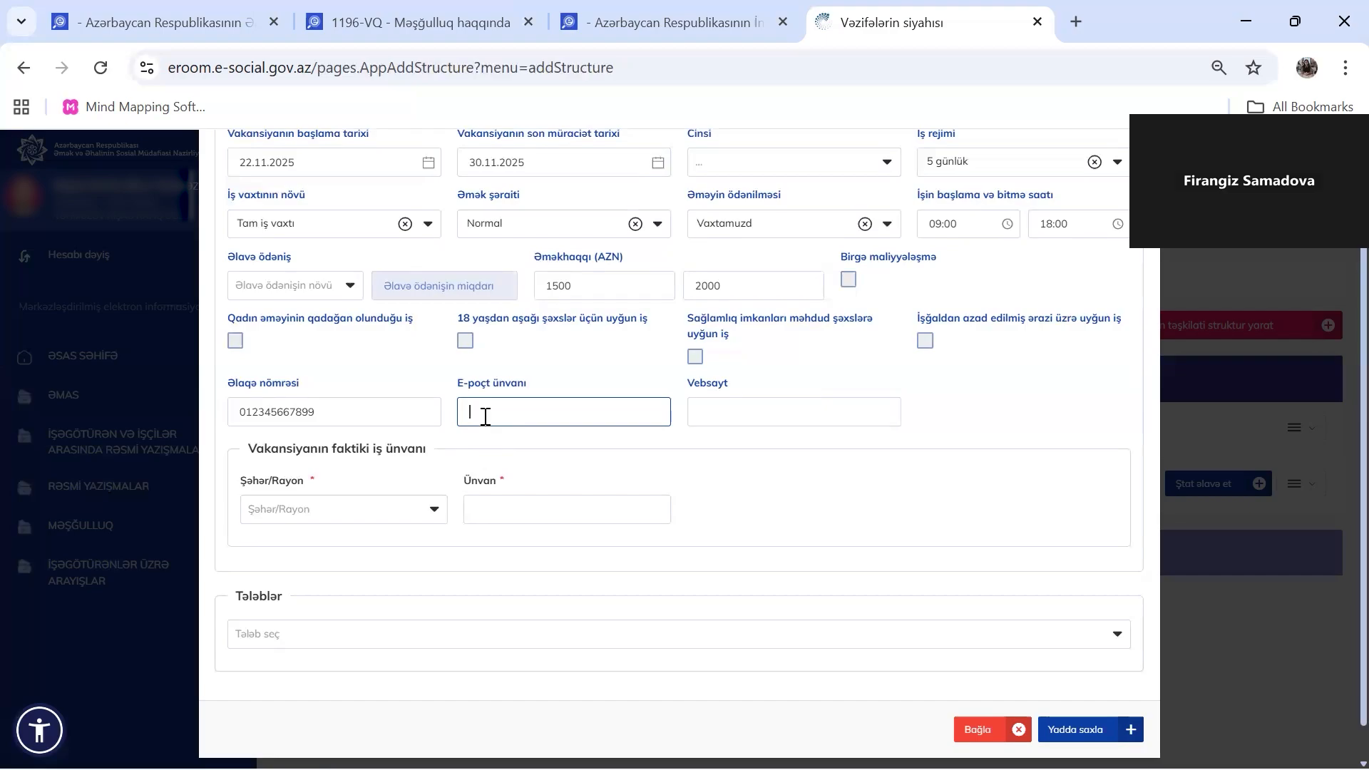
pyautogui.scroll(-1, 436, 527)
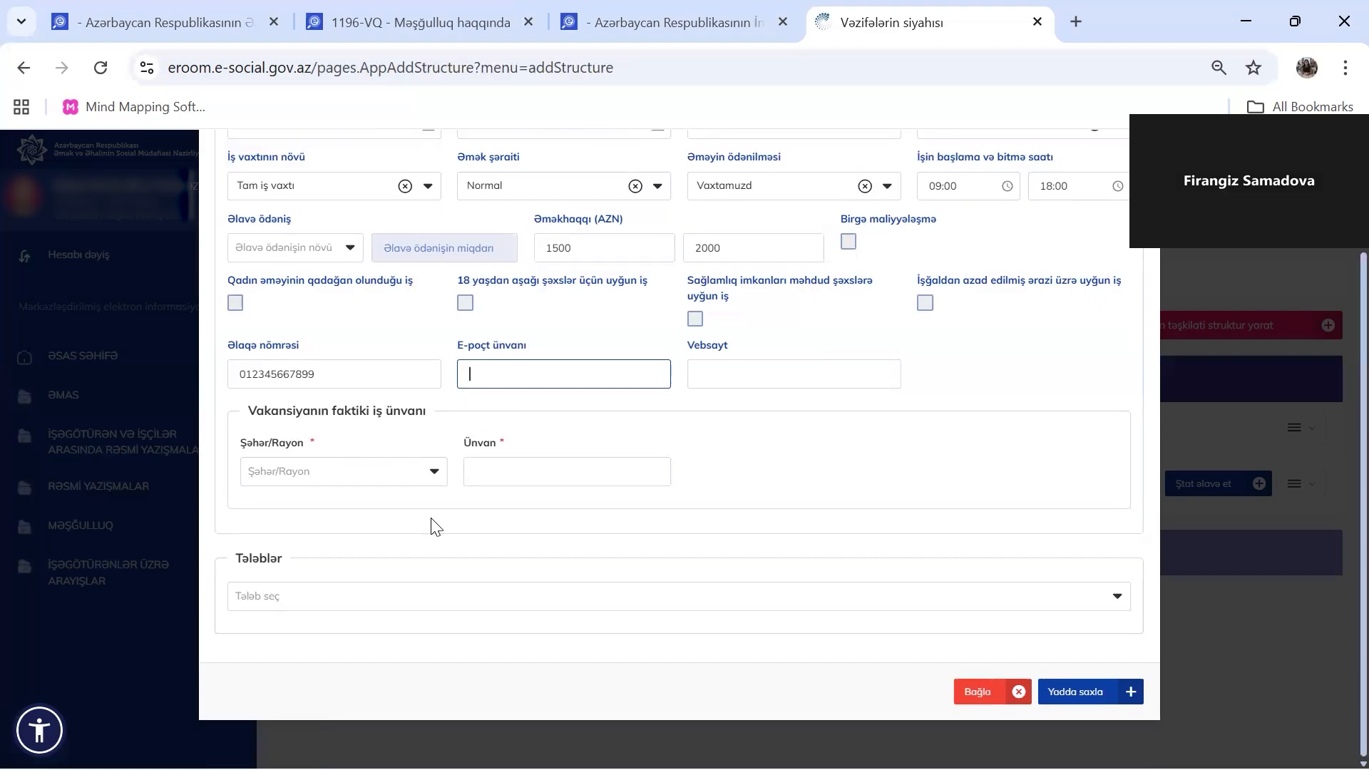
# Set the work city to BAKI ŞƏHƏRİ and the Ünvan to 'Xətai rayonu'
pyautogui.click(433, 474)
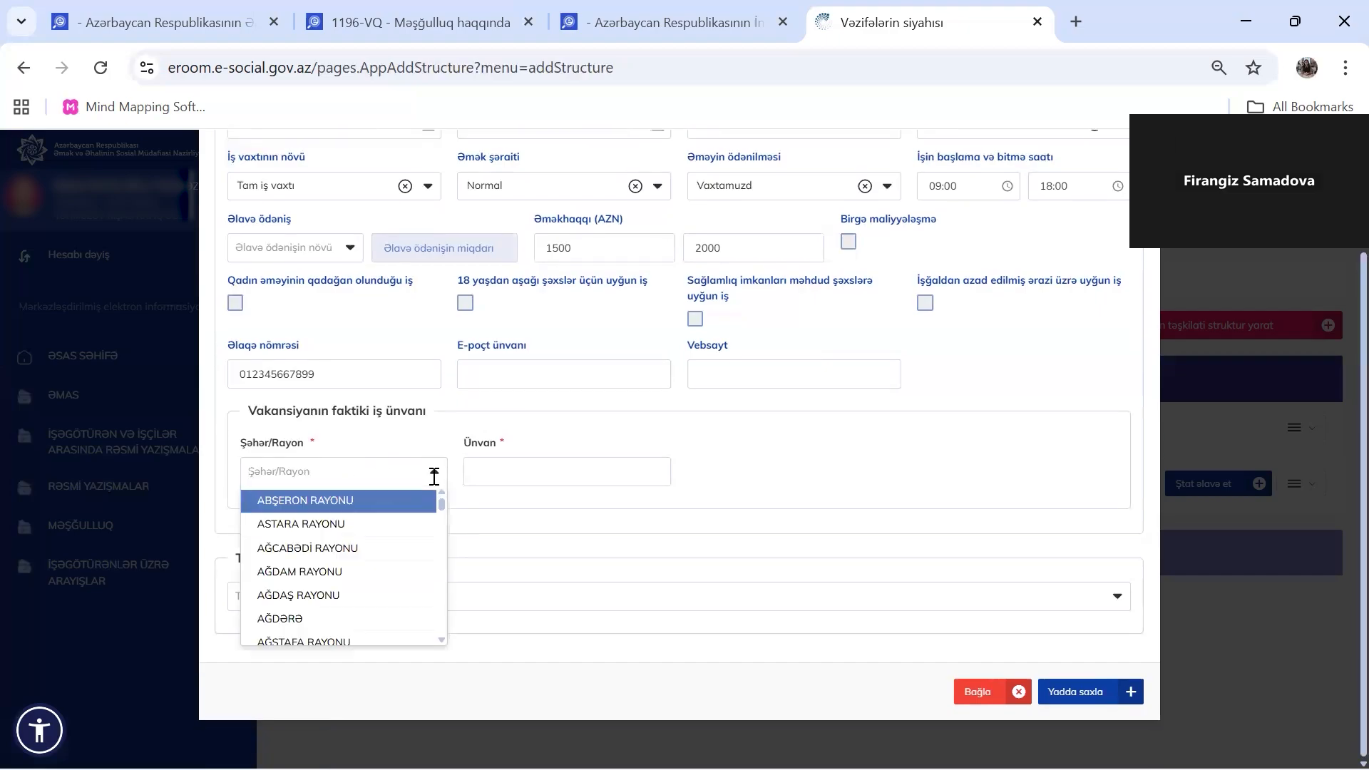
pyautogui.write('bak')
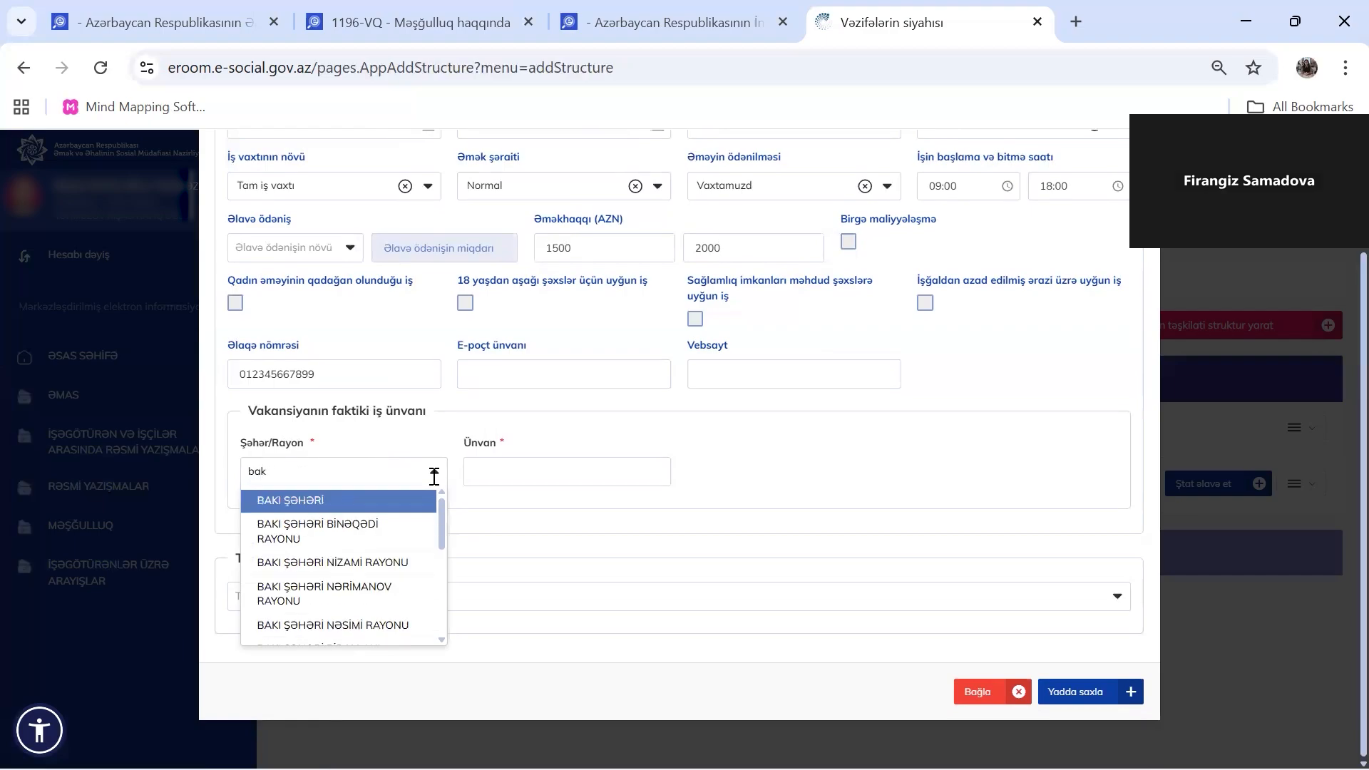
pyautogui.click(412, 503)
pyautogui.click(509, 483)
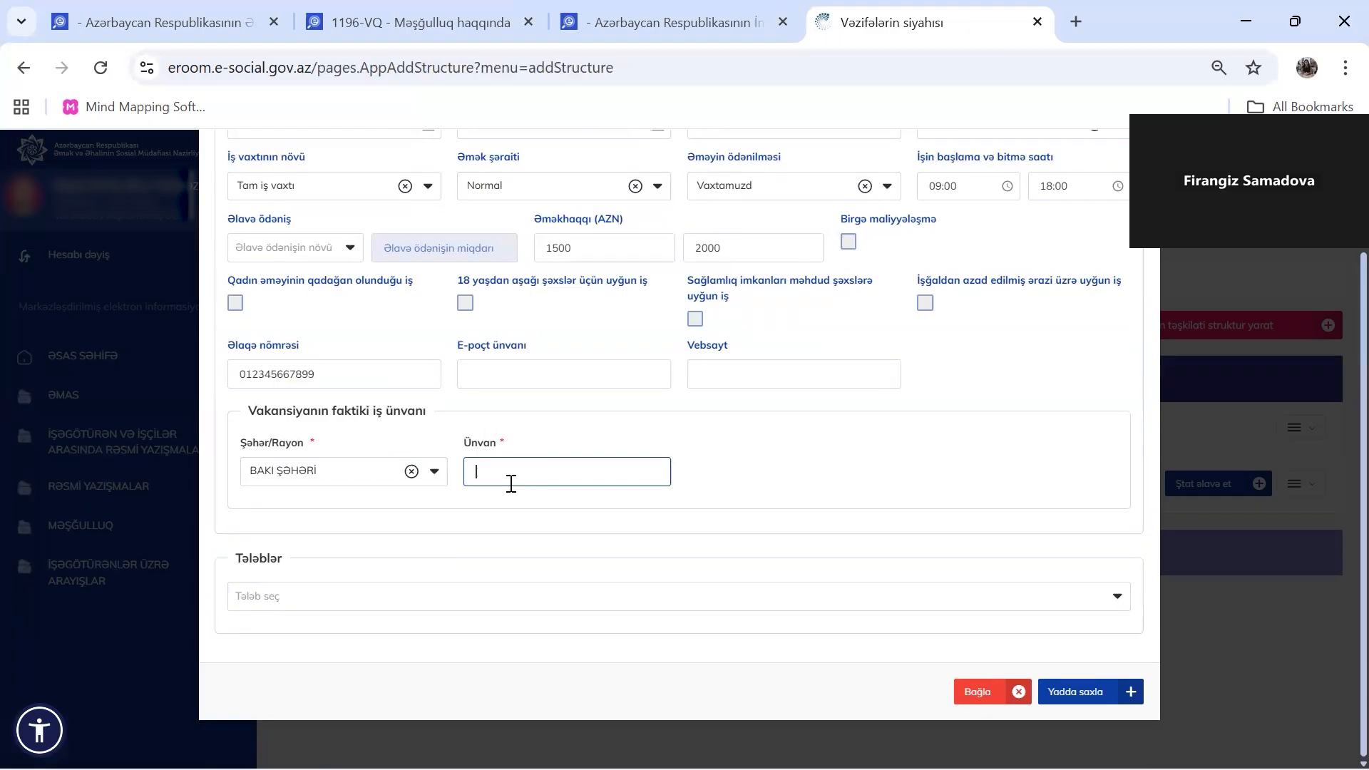
pyautogui.write('Xətai rayonu')
# Apply the Sadə requirement set to add the age and education fields
pyautogui.click(520, 603)
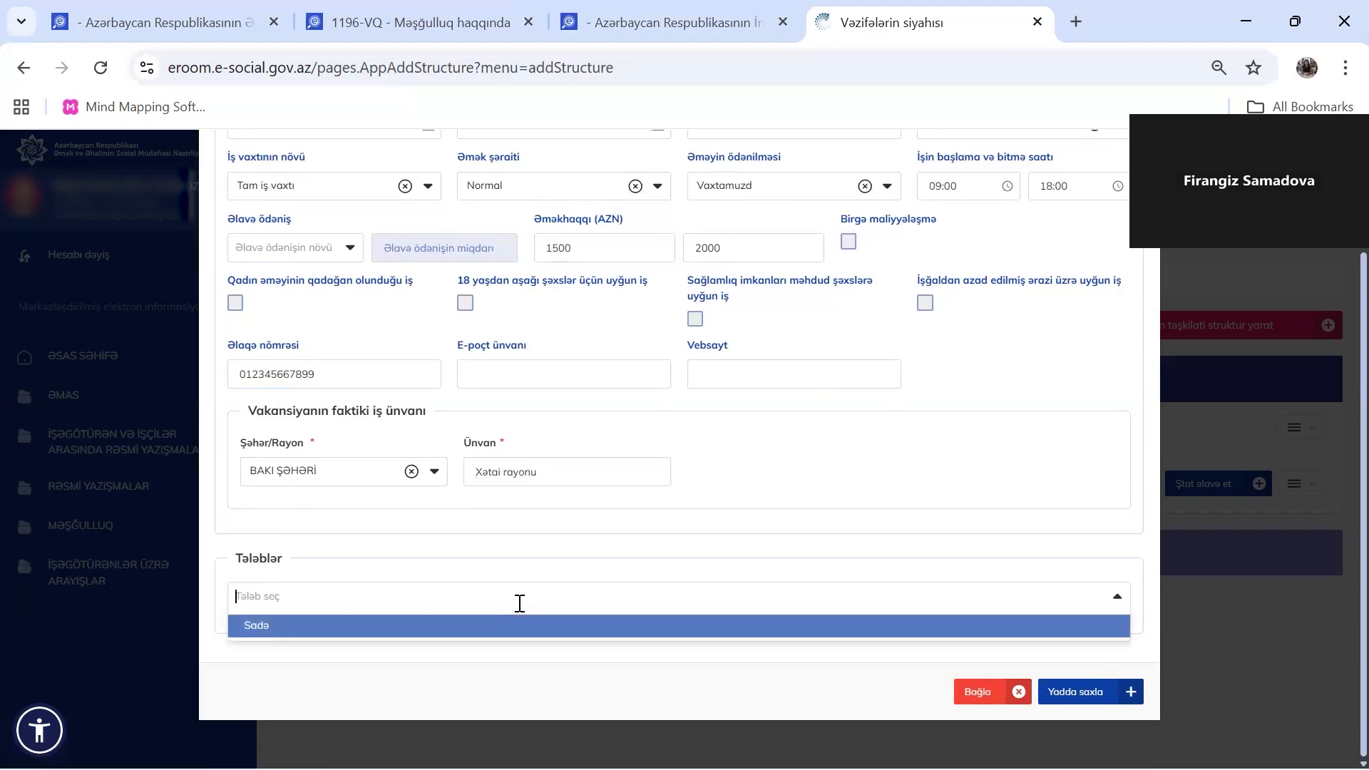
pyautogui.click(352, 626)
pyautogui.scroll(-1, 691, 424)
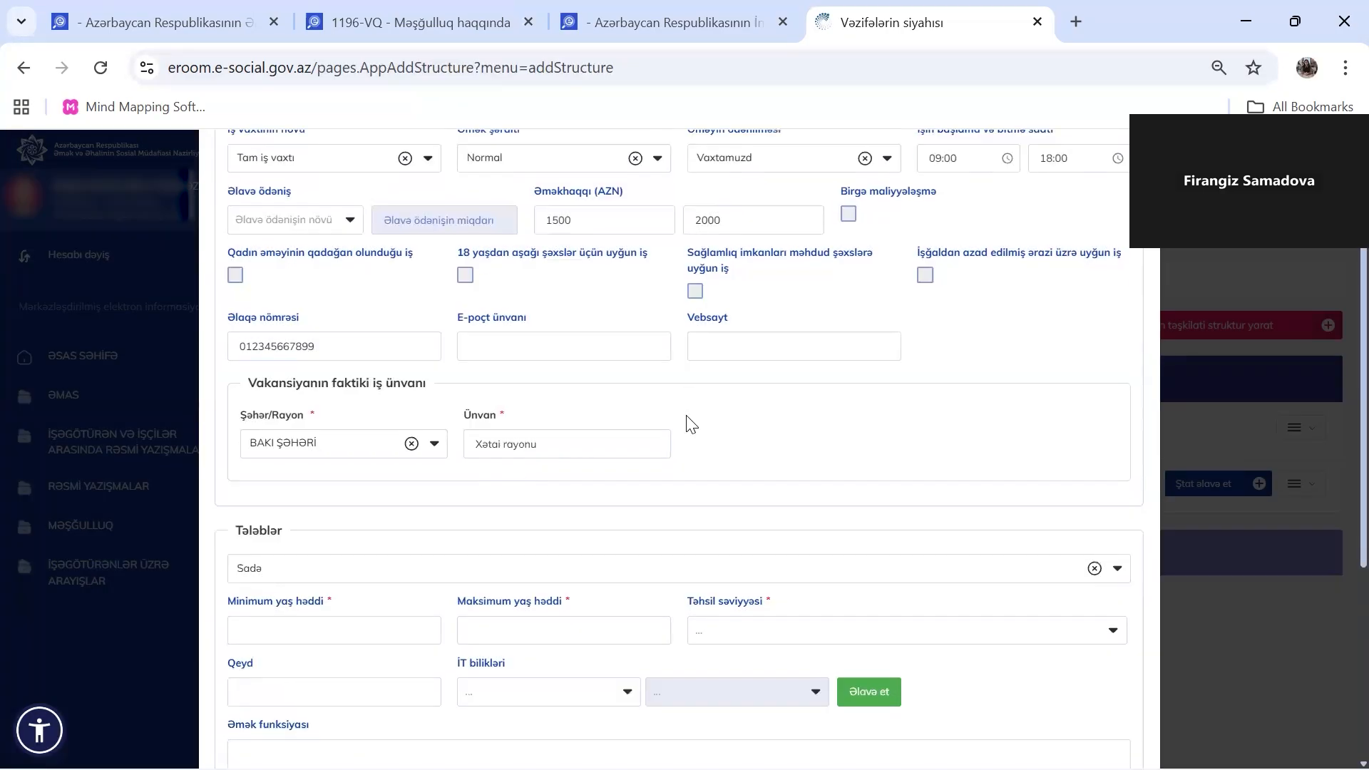
pyautogui.scroll(-5, 690, 423)
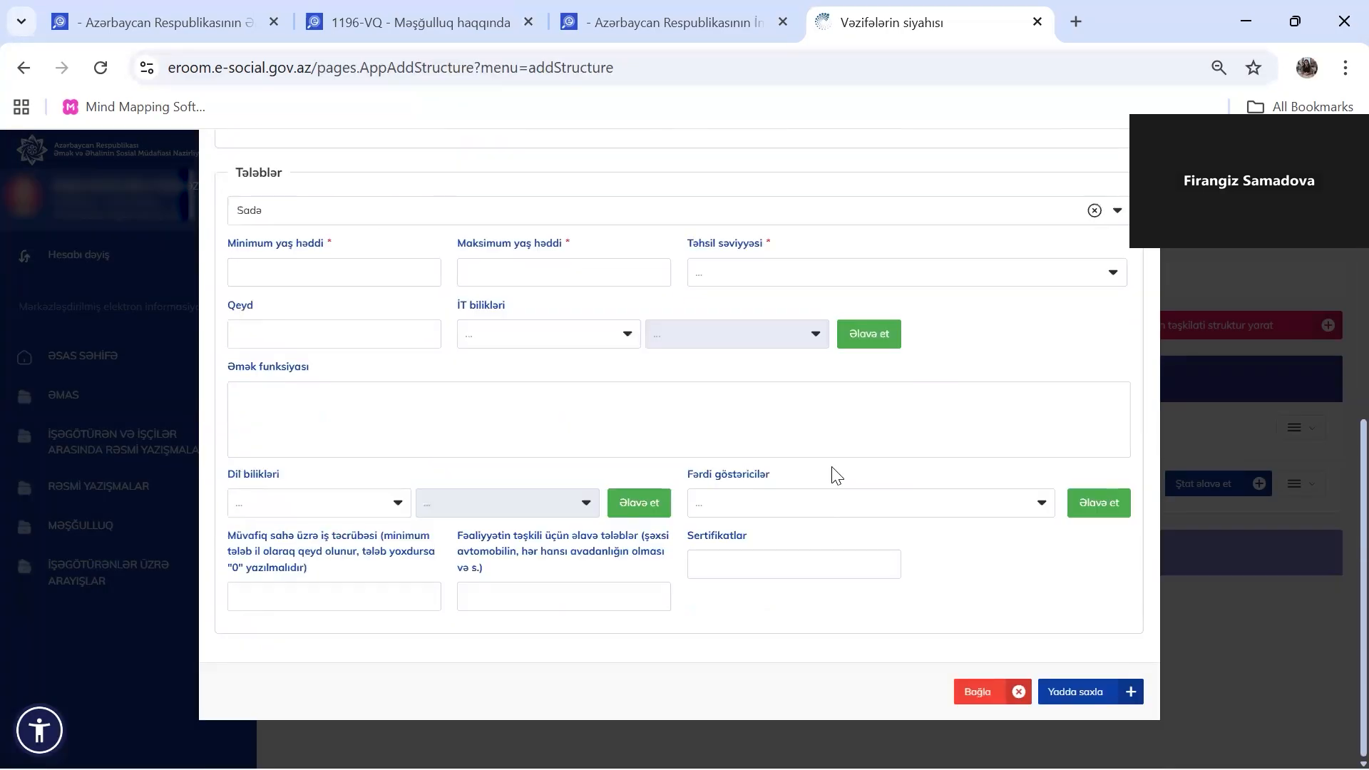
# Require ages 25 to 60 and Ali təhsil-Bakalavriat education
pyautogui.click(362, 279)
pyautogui.write('25')
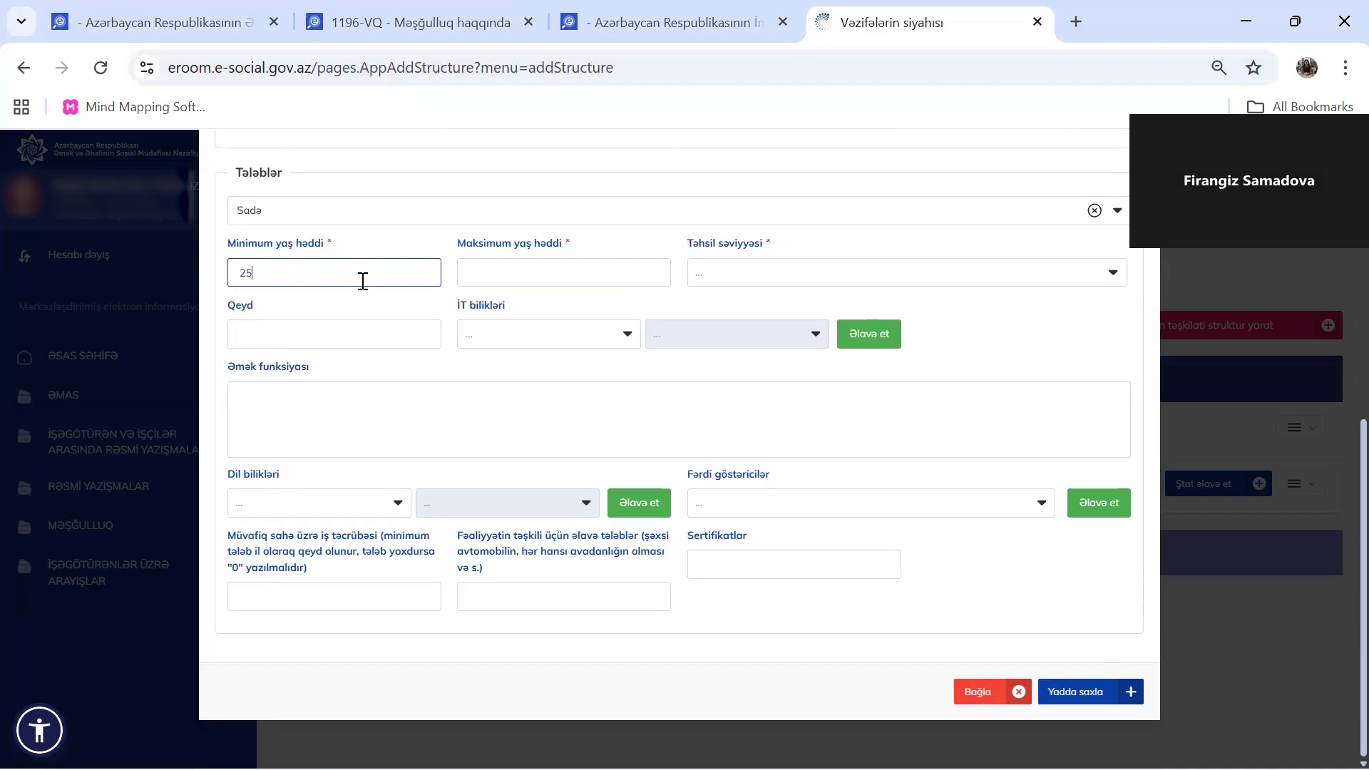
pyautogui.press('Tab')
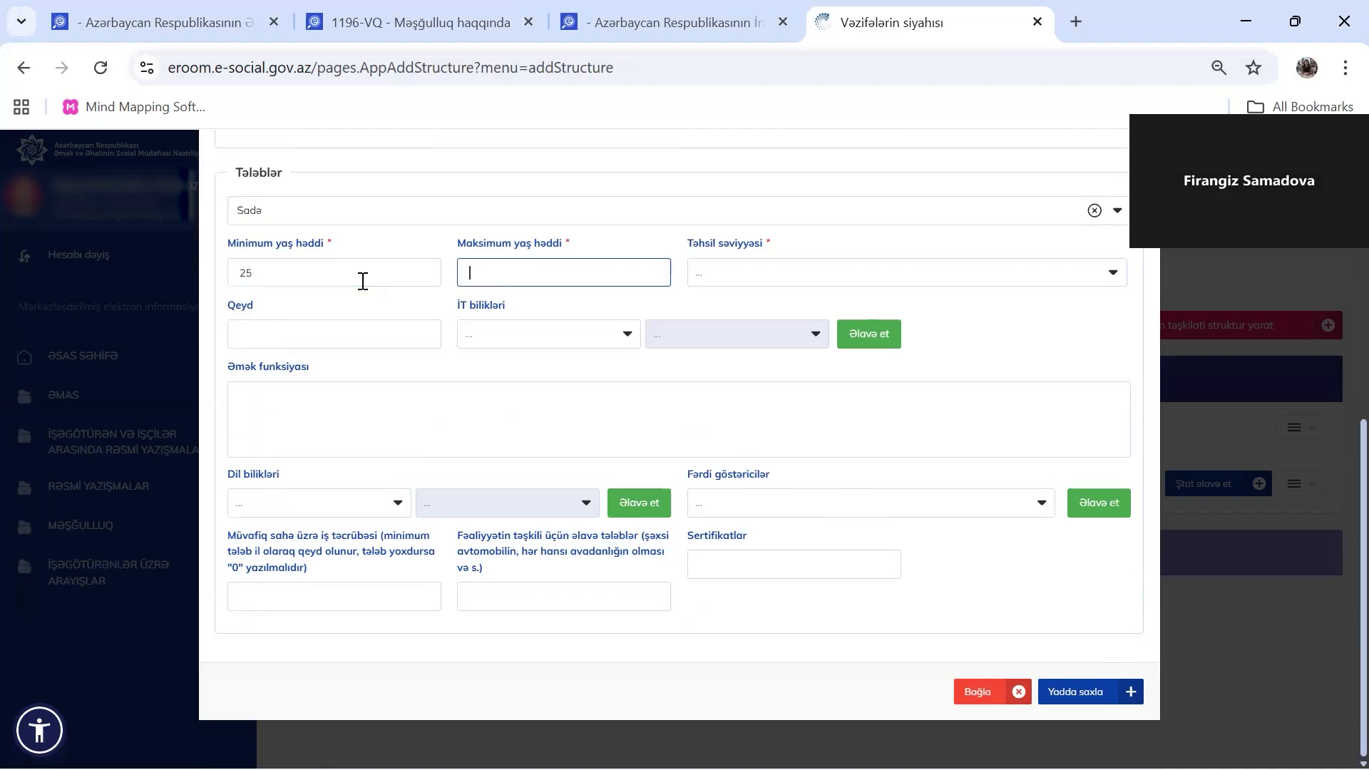
pyautogui.write('60')
pyautogui.click(720, 273)
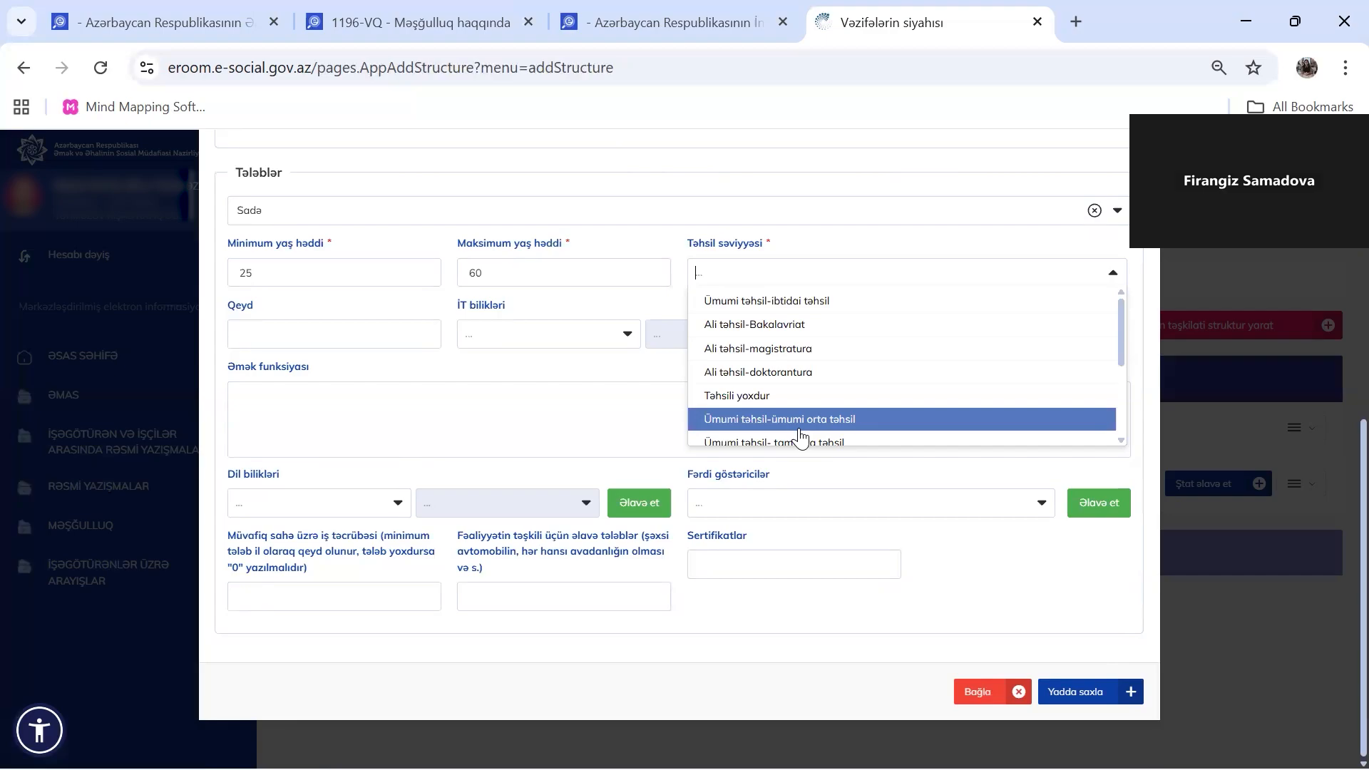
pyautogui.scroll(-3, 882, 428)
pyautogui.scroll(3, 883, 428)
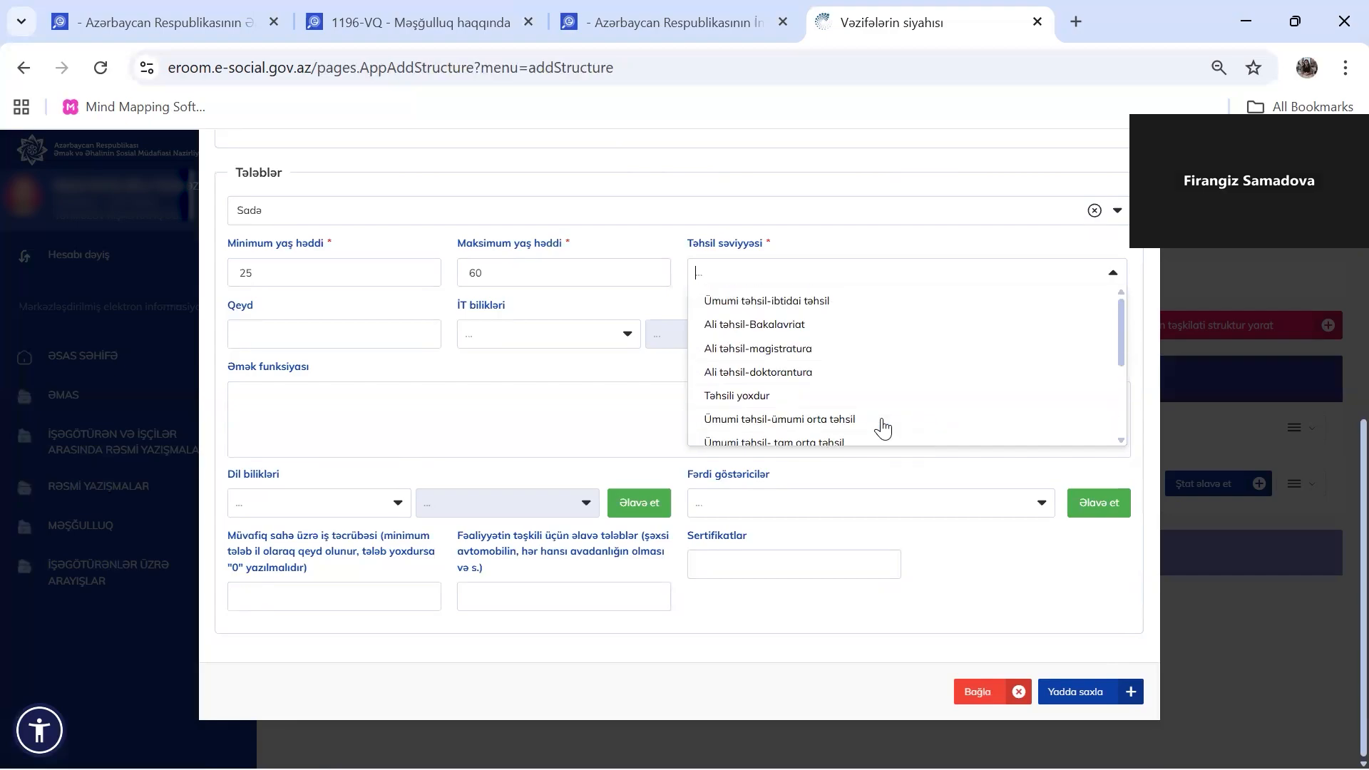
pyautogui.click(775, 326)
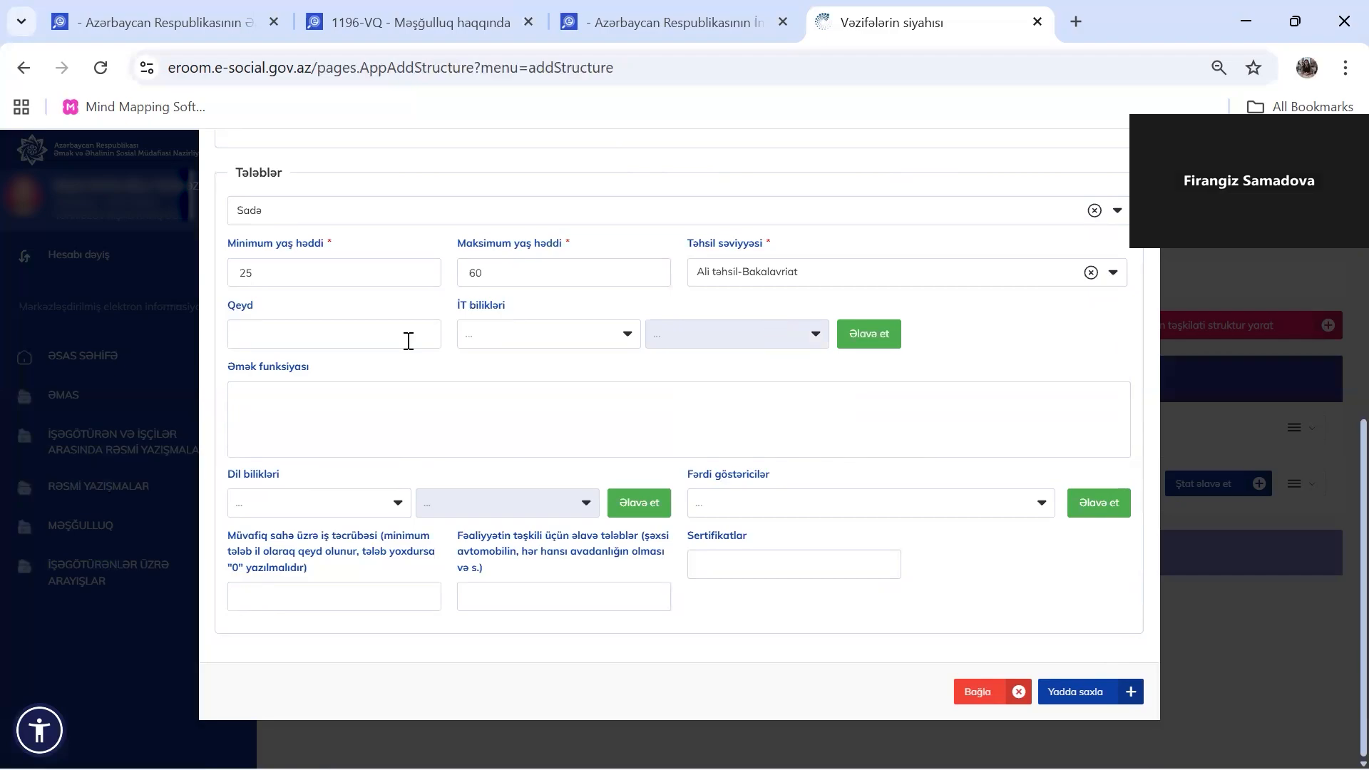
pyautogui.click(334, 342)
# Add Oracle SQL at Əla proficiency to the vacancy's IT skills
pyautogui.click(612, 333)
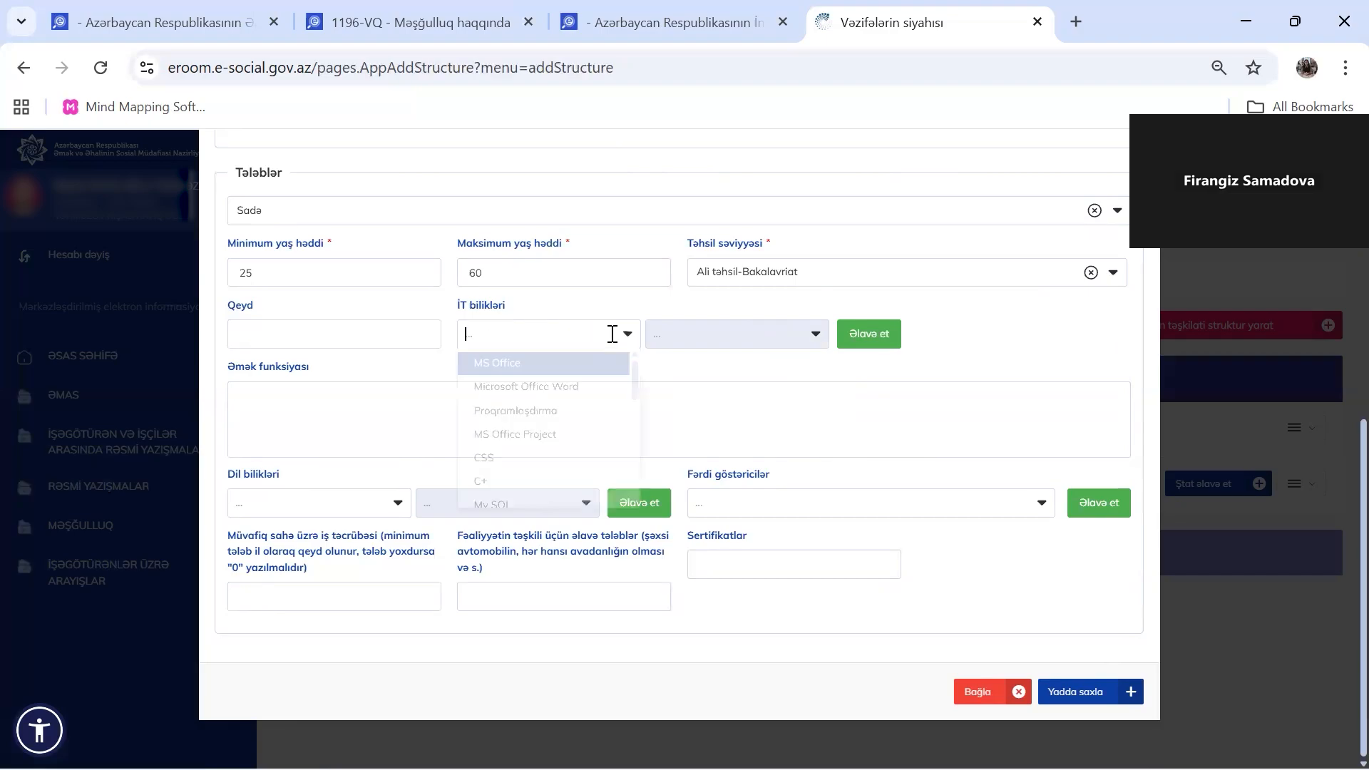
pyautogui.scroll(-3, 559, 479)
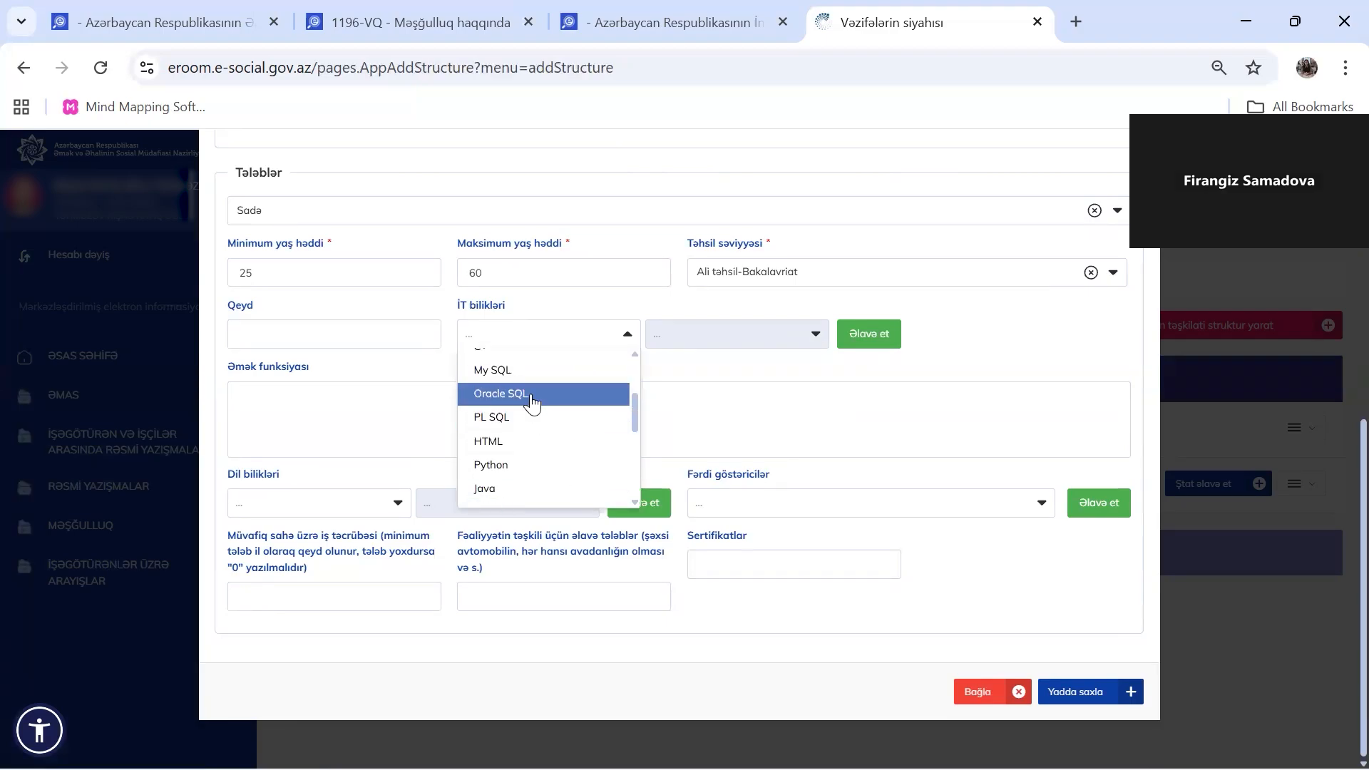
pyautogui.click(532, 400)
pyautogui.click(776, 332)
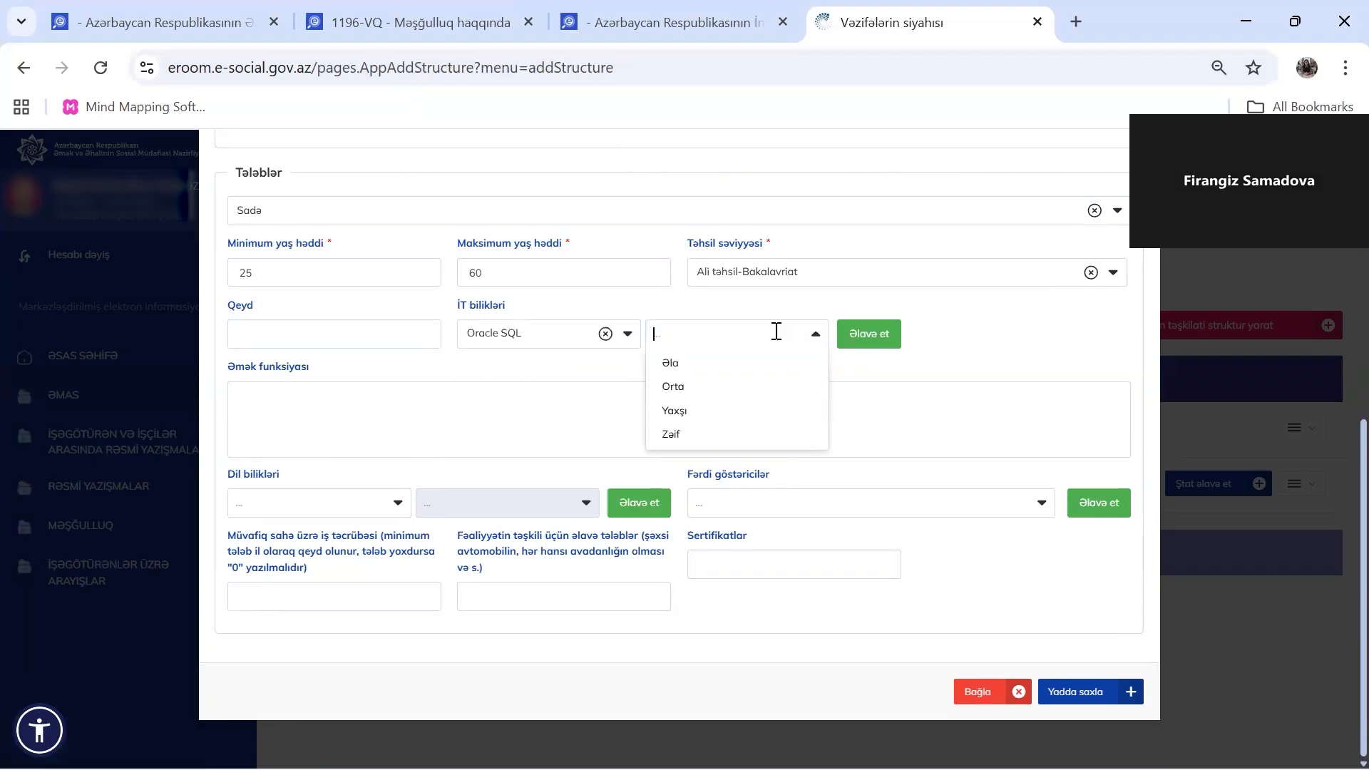
pyautogui.click(789, 365)
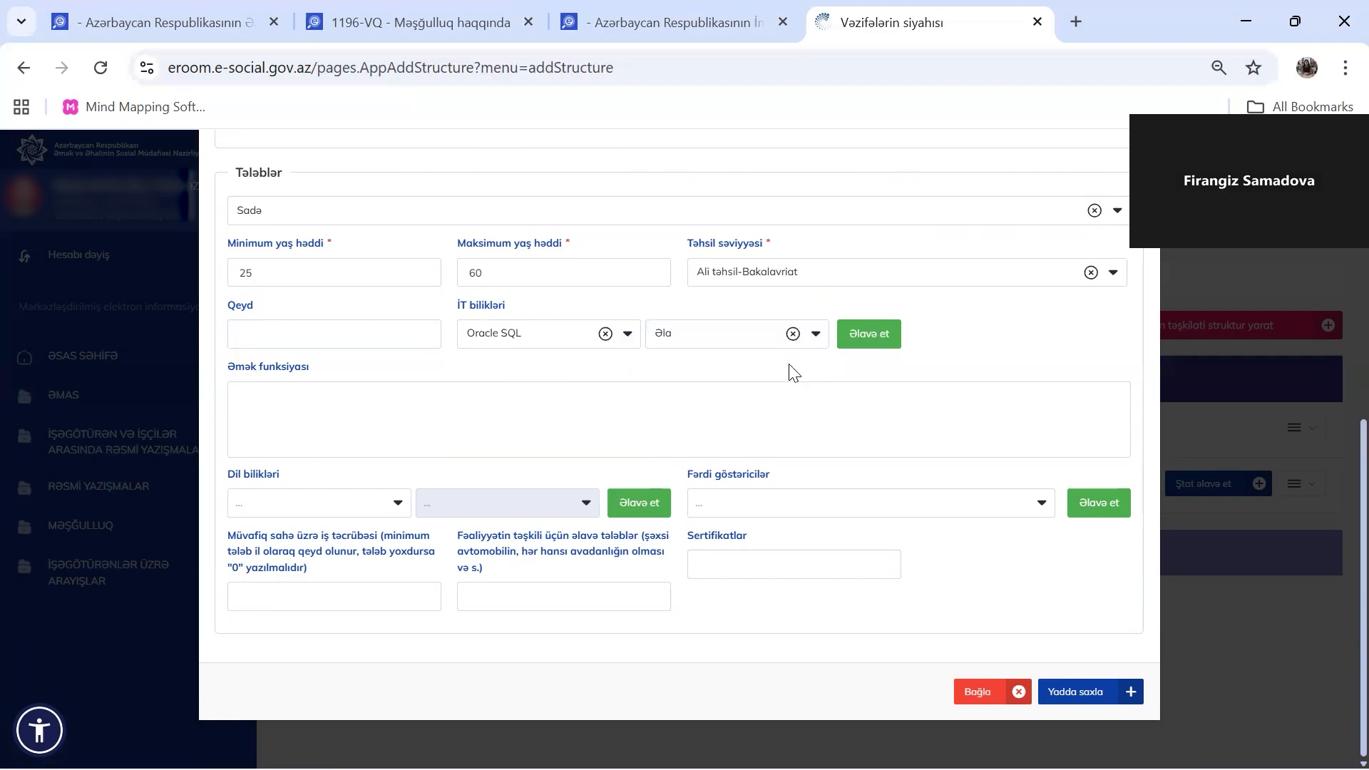
pyautogui.click(869, 335)
pyautogui.click(626, 334)
pyautogui.click(692, 371)
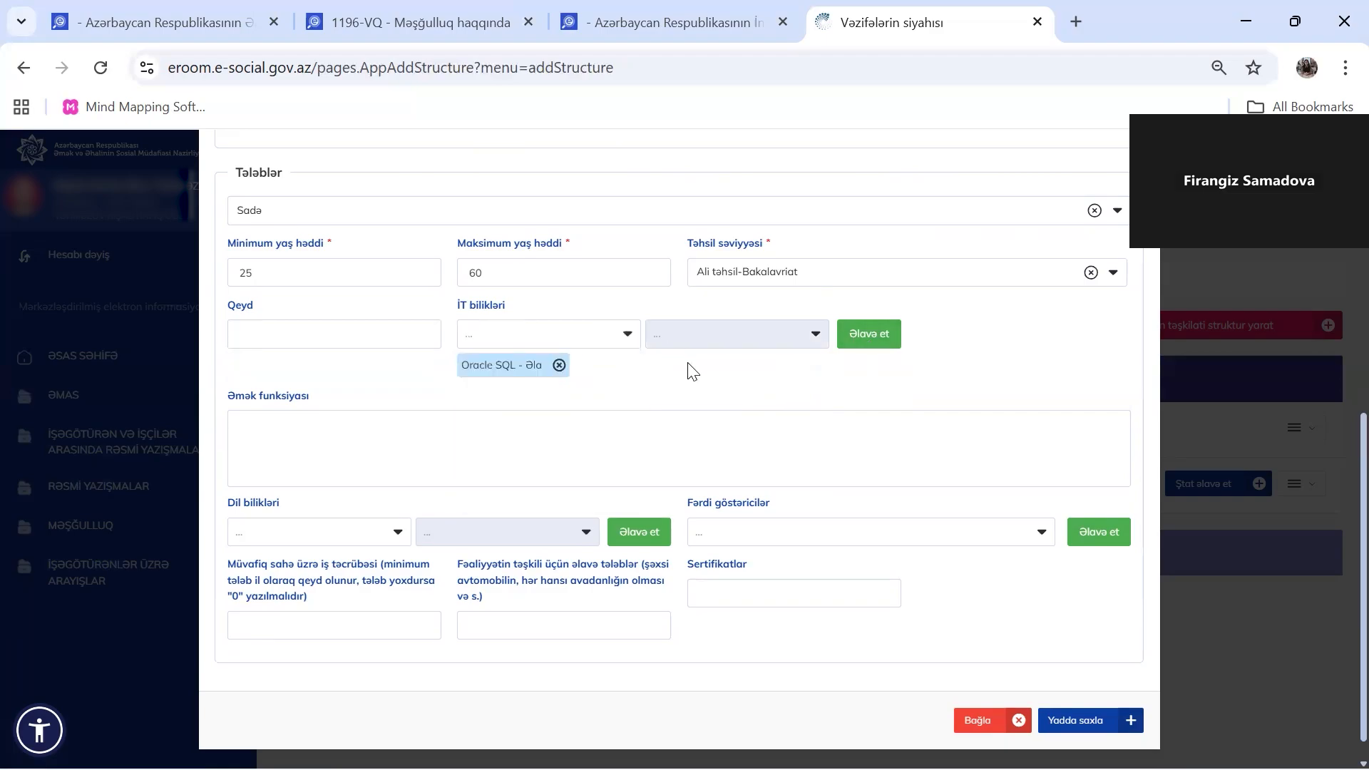
pyautogui.scroll(-1, 510, 404)
pyautogui.click(472, 407)
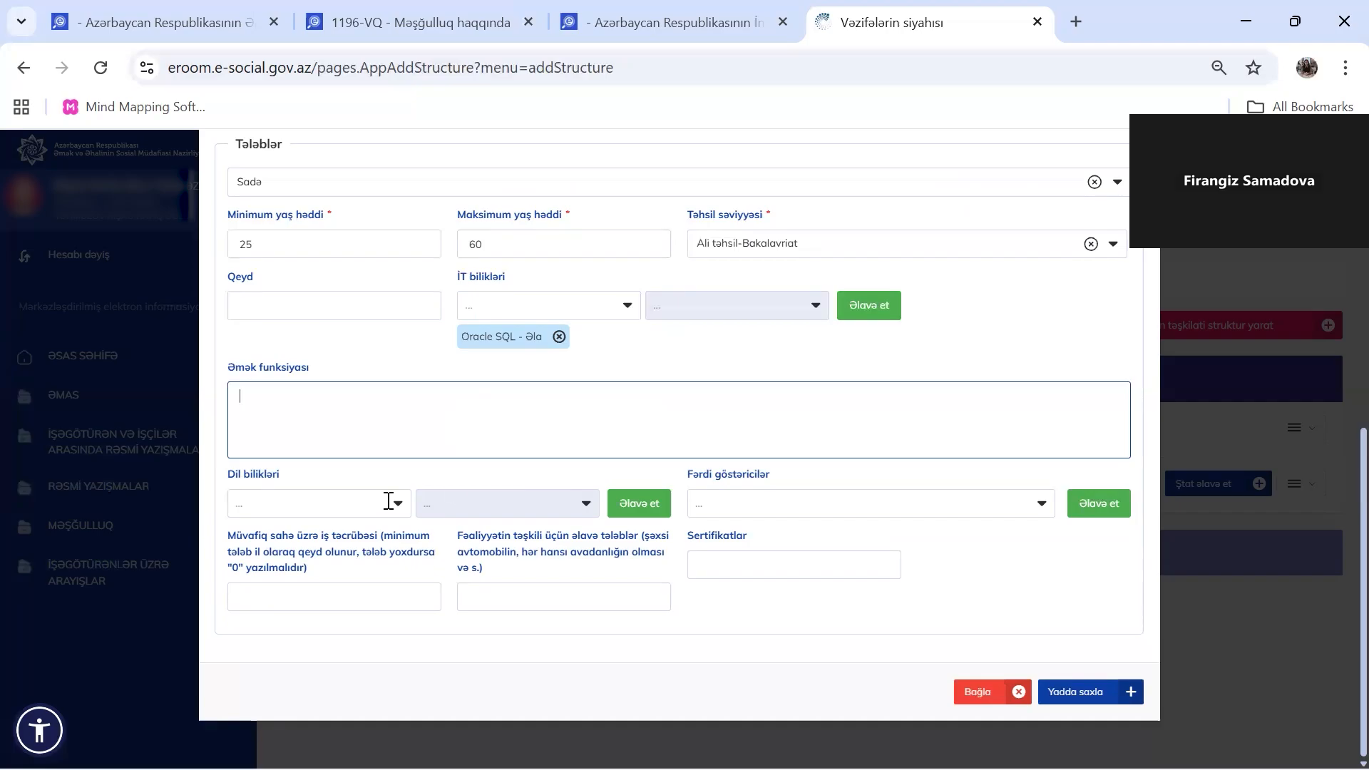
pyautogui.scroll(1, 592, 375)
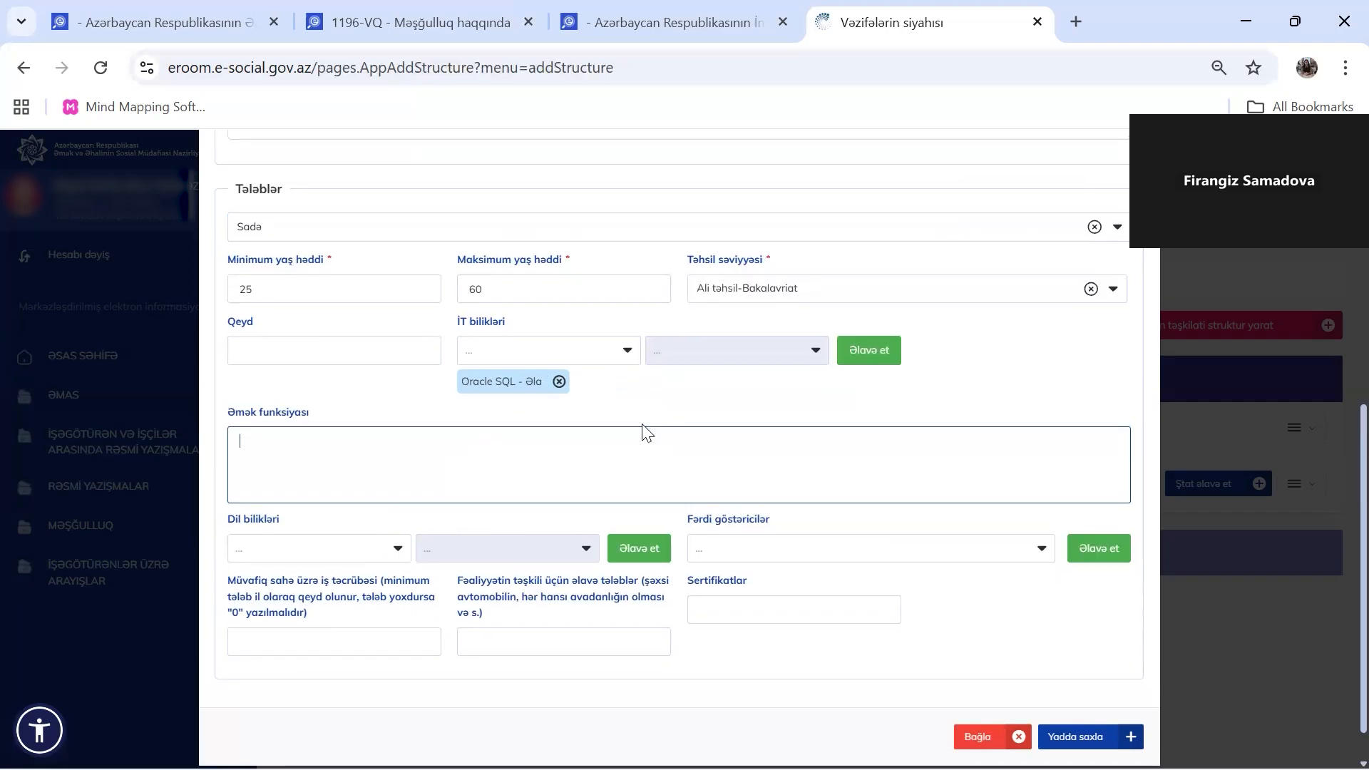
pyautogui.scroll(-1, 511, 470)
pyautogui.click(398, 508)
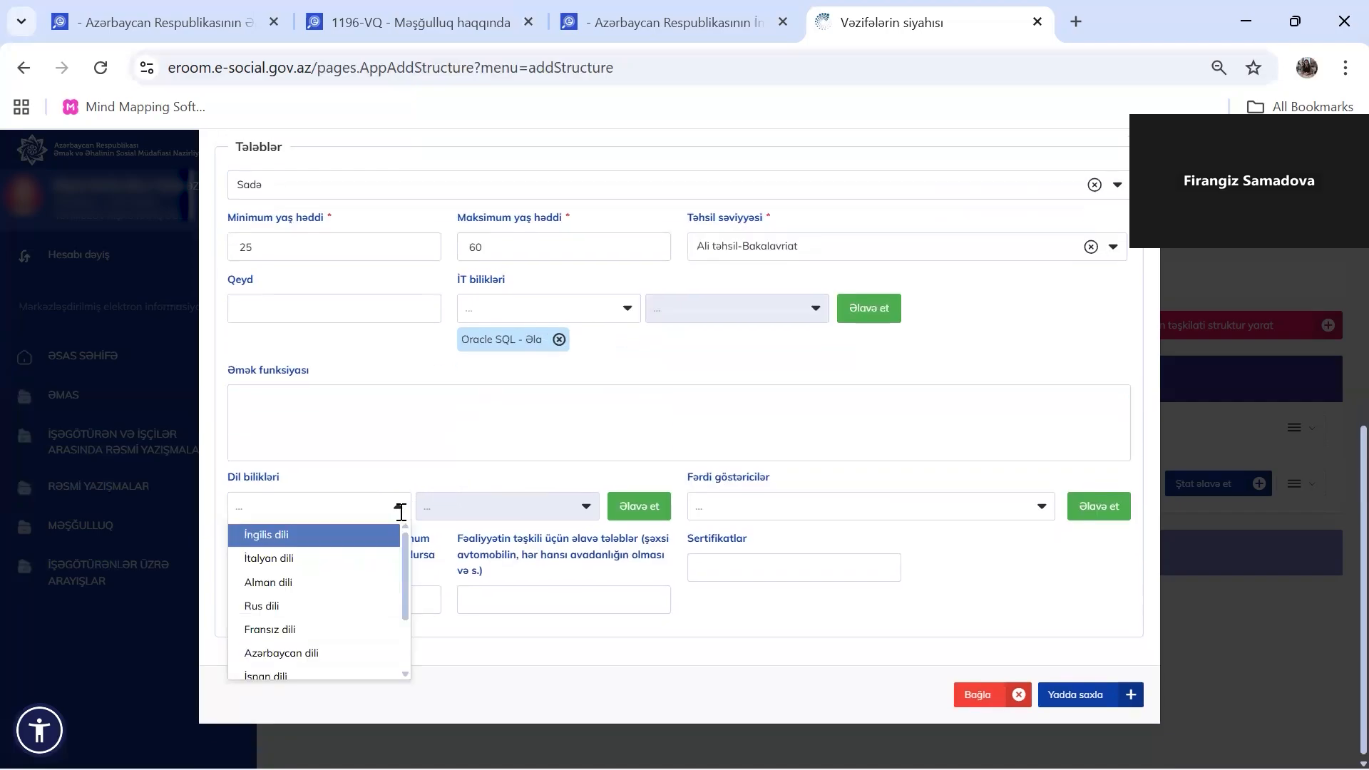
pyautogui.click(532, 482)
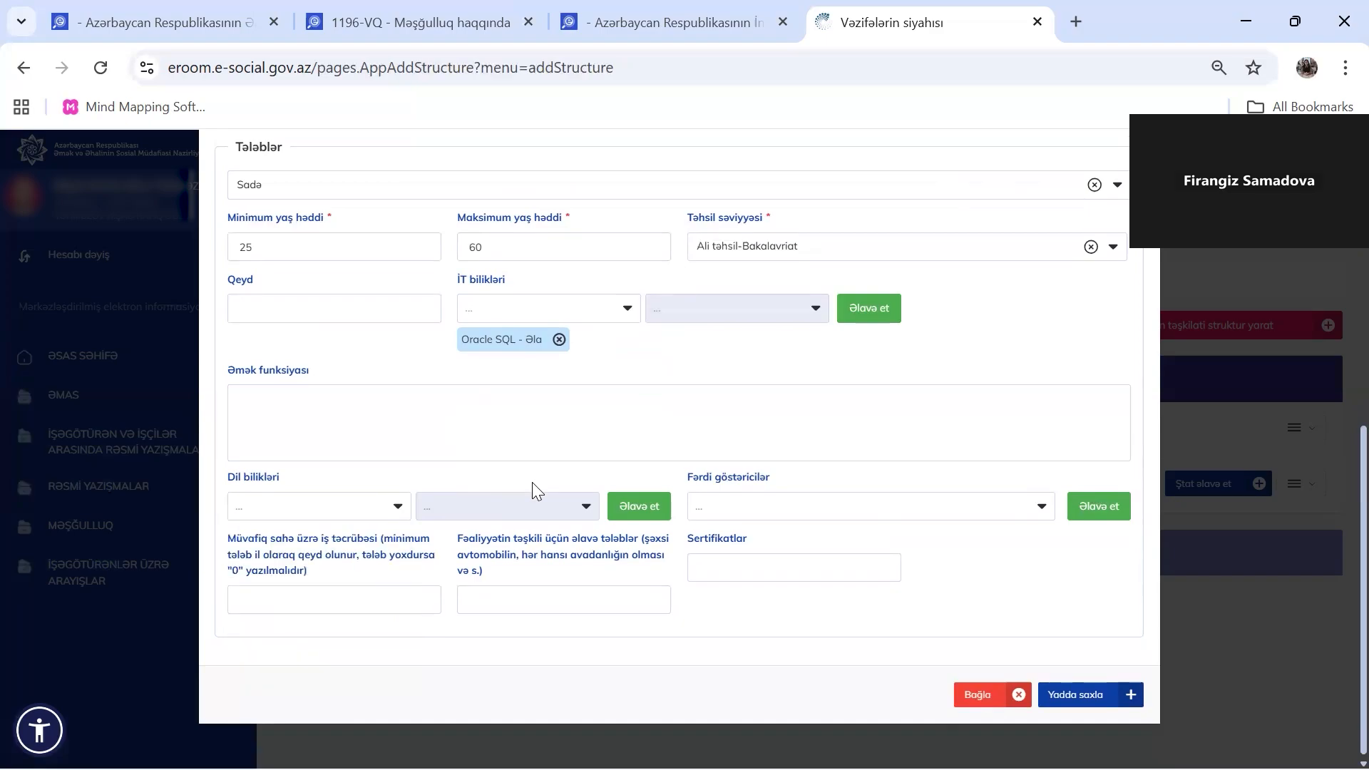
pyautogui.click(1033, 507)
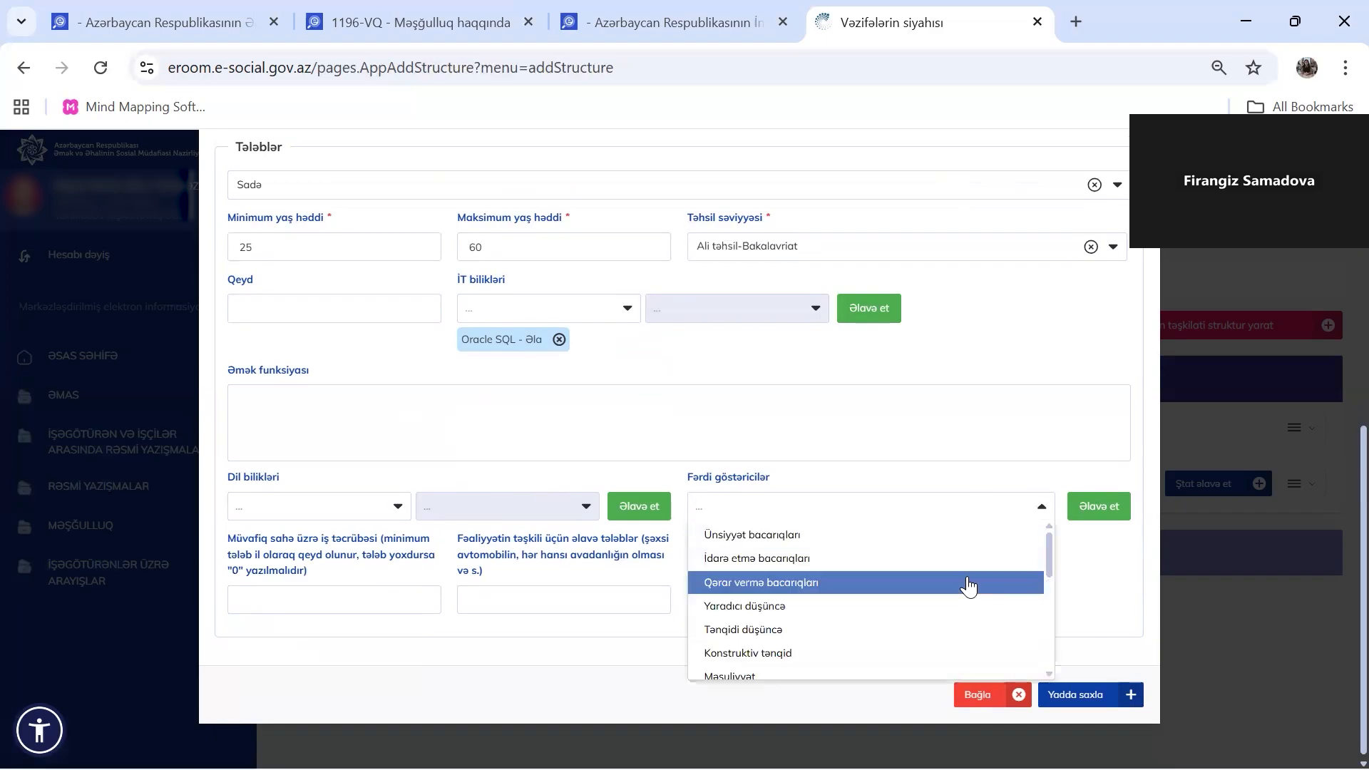
pyautogui.scroll(-3, 969, 586)
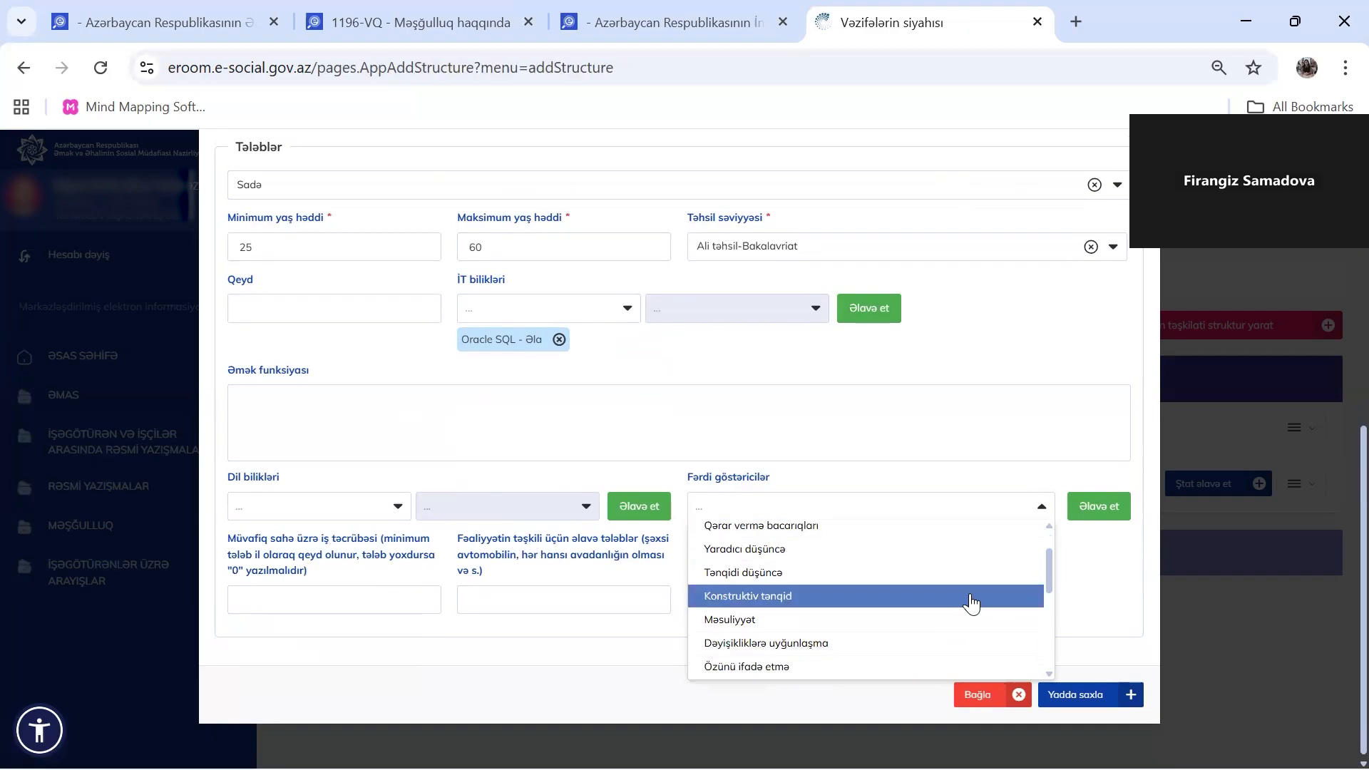
pyautogui.scroll(2, 971, 604)
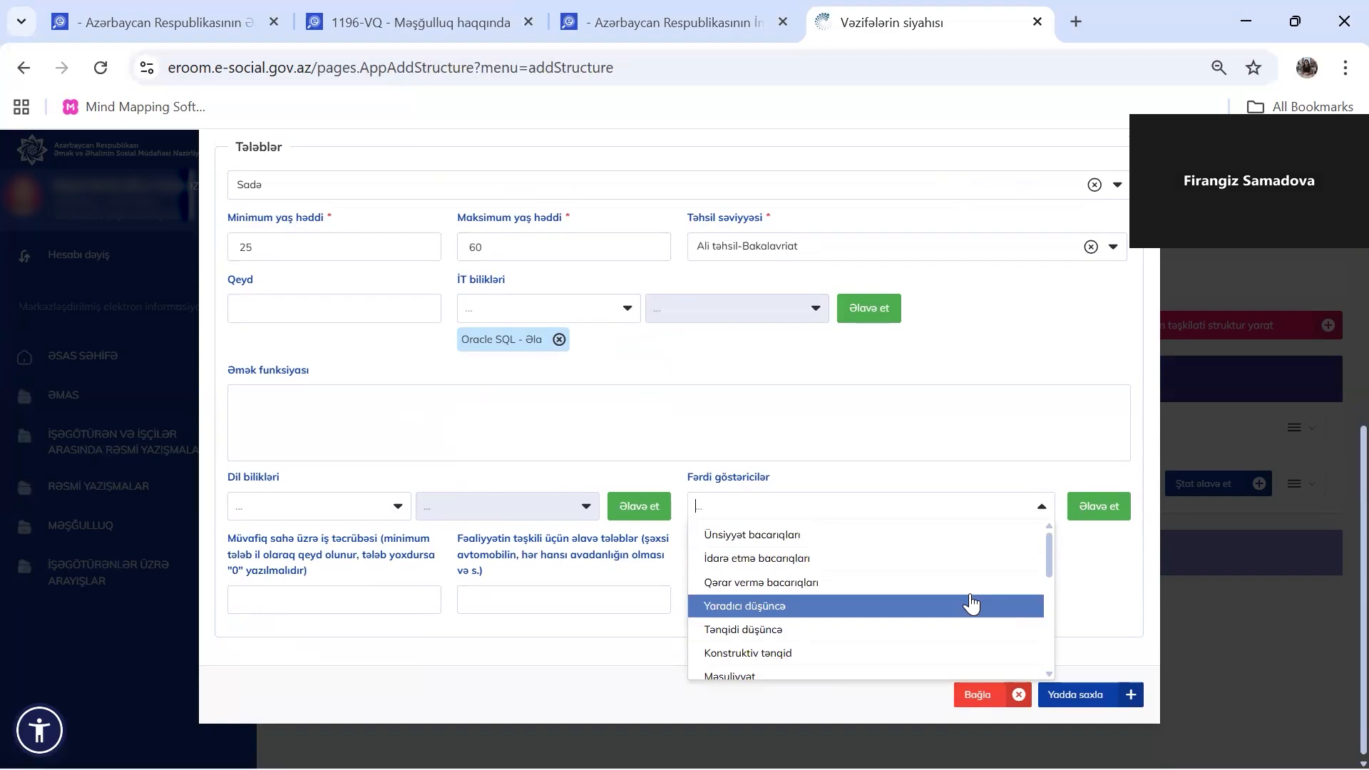
pyautogui.click(1107, 587)
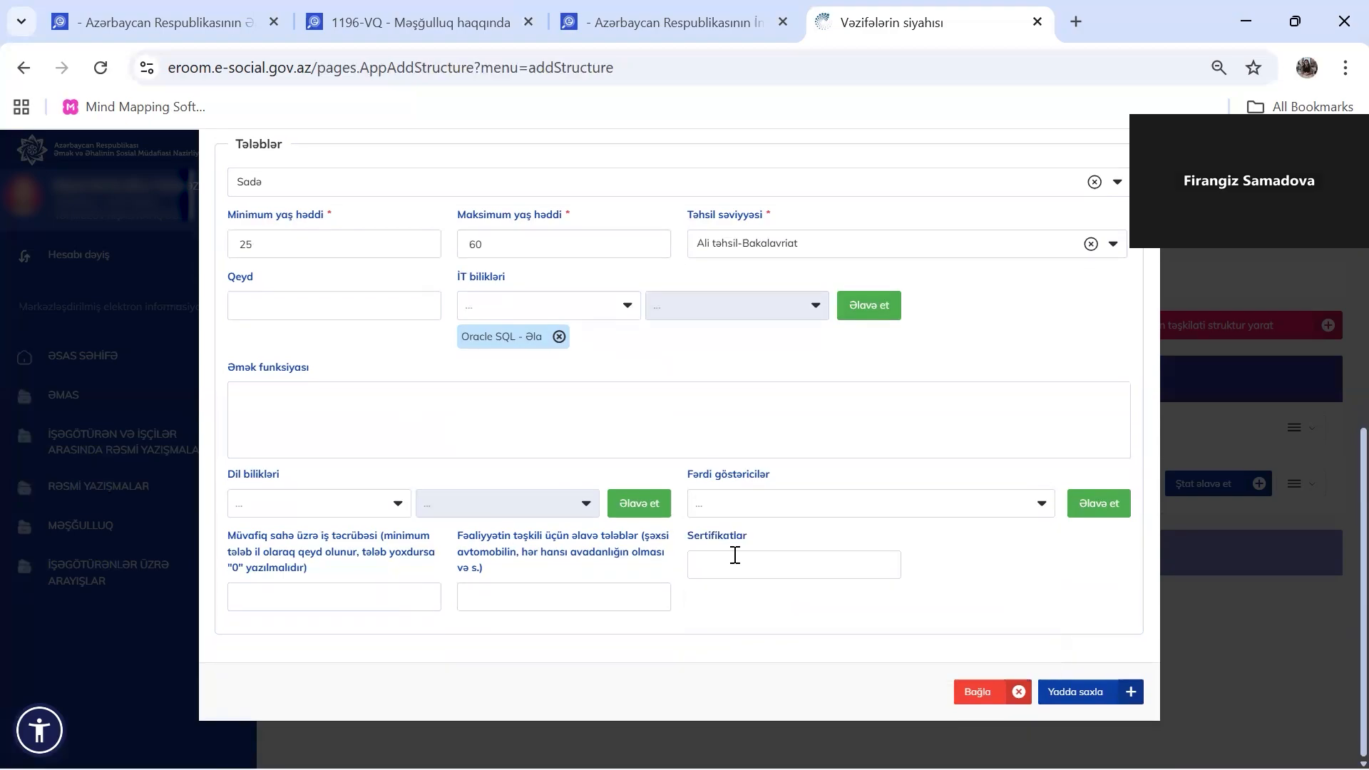
pyautogui.click(261, 602)
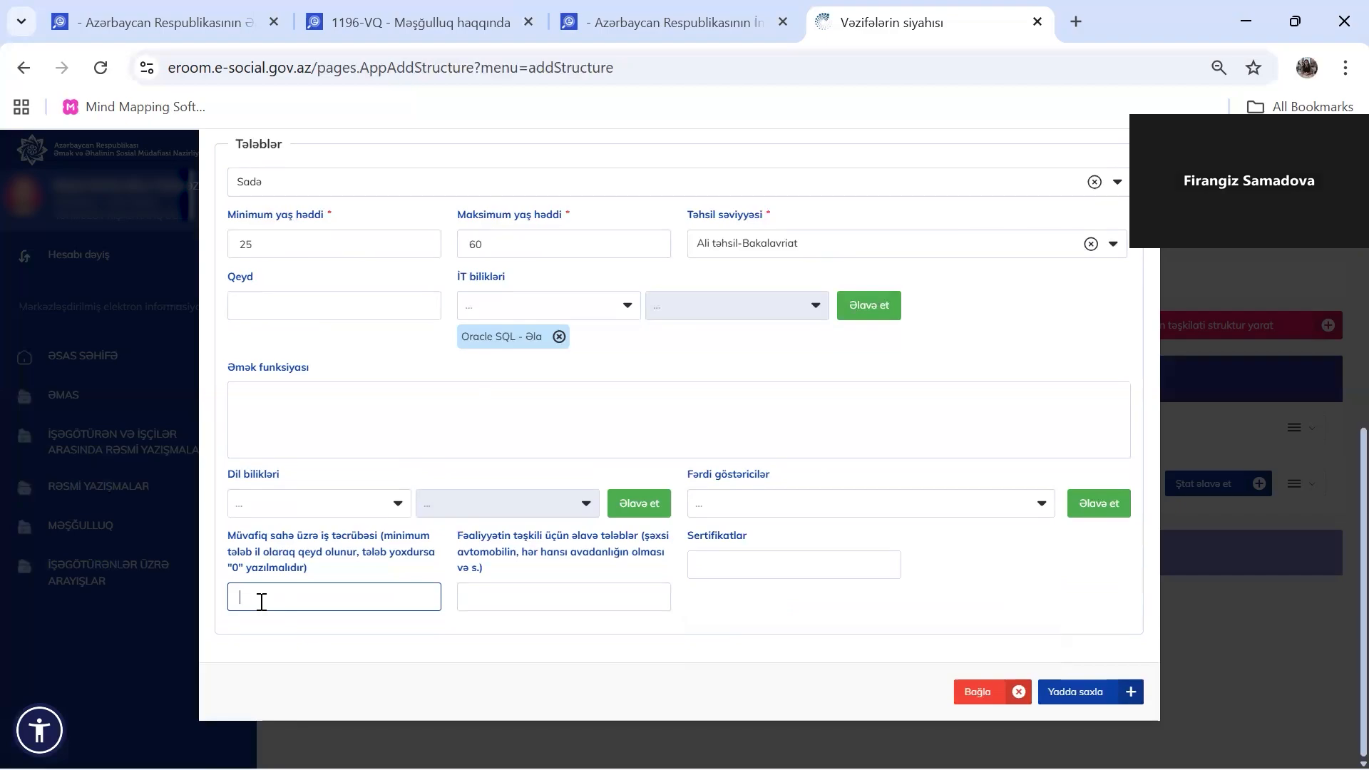
# Require 1 year of work experience in the relevant field
pyautogui.write('1')
pyautogui.click(491, 603)
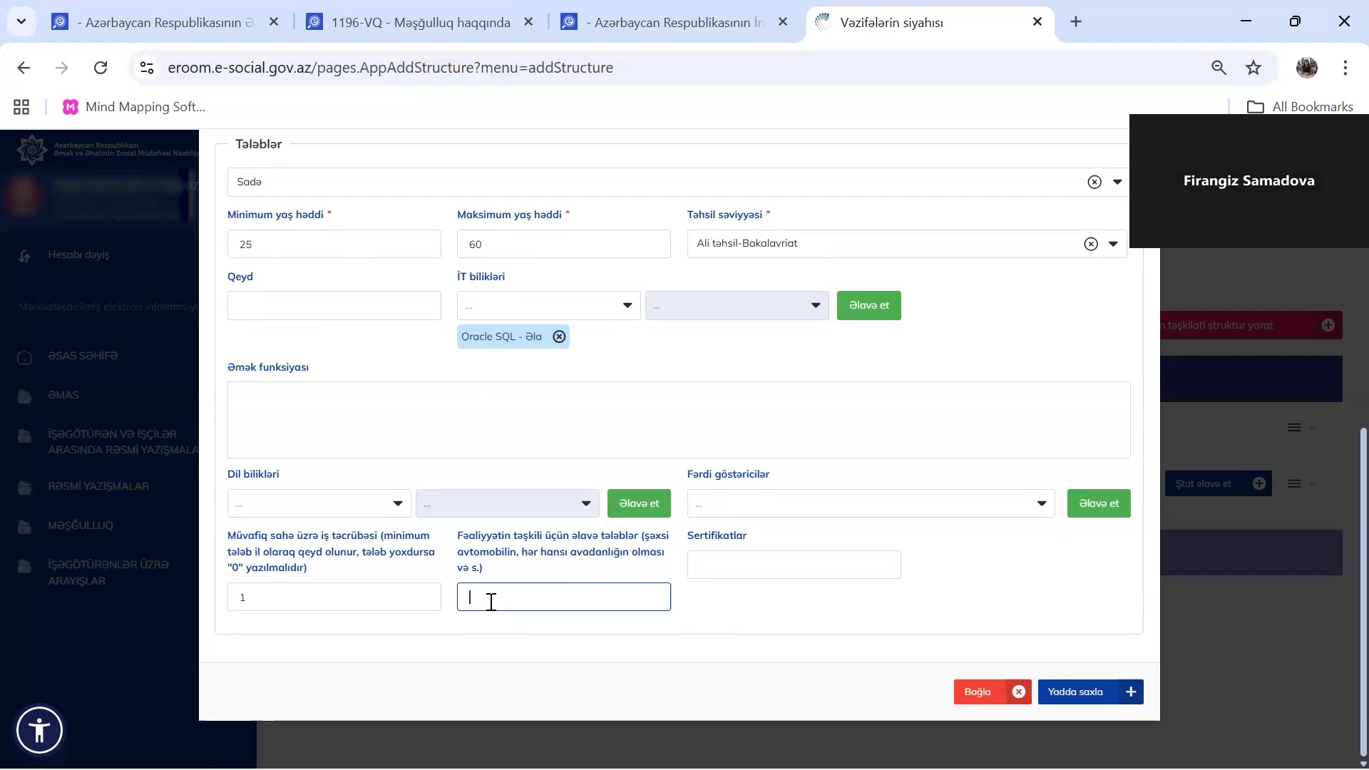
pyautogui.click(763, 561)
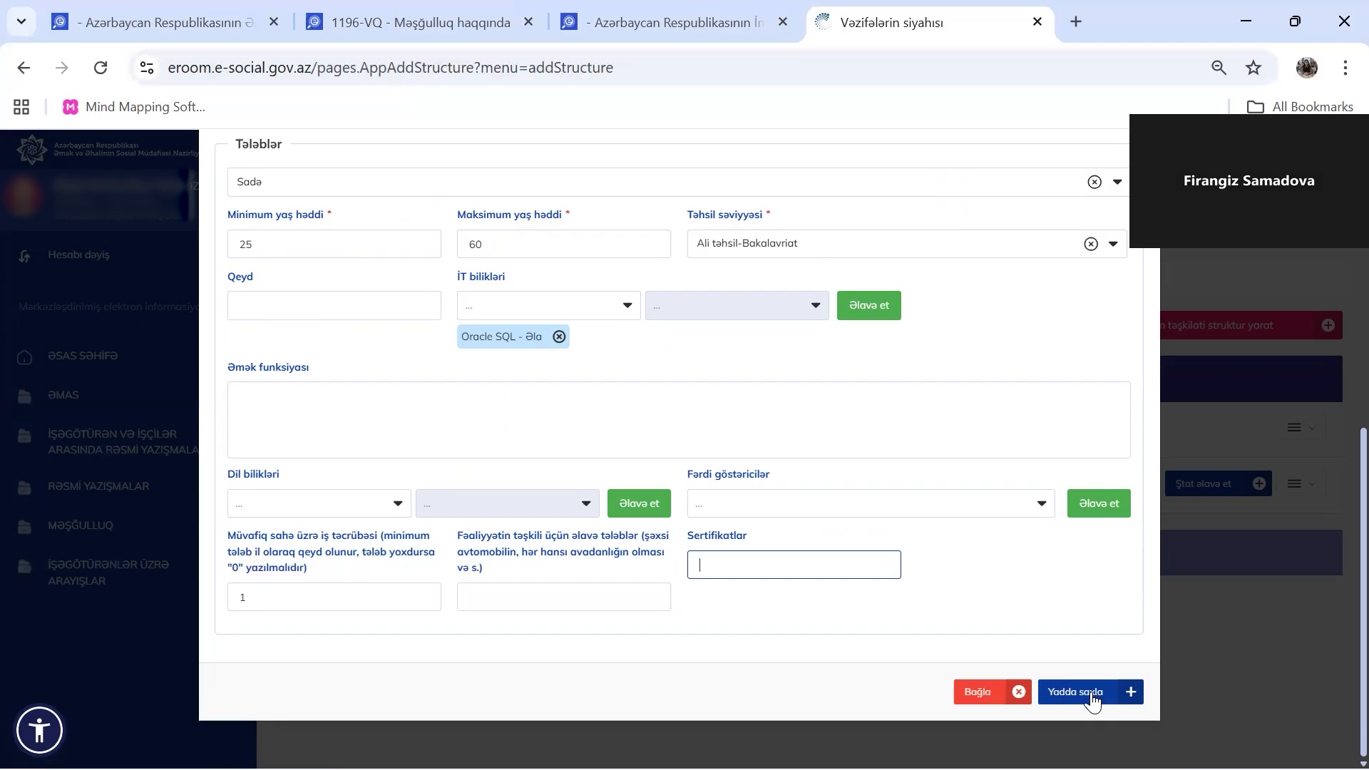
# Save the vacancy, dismiss the confirmation, and check the Vakansiya column in the staff list
pyautogui.click(1082, 693)
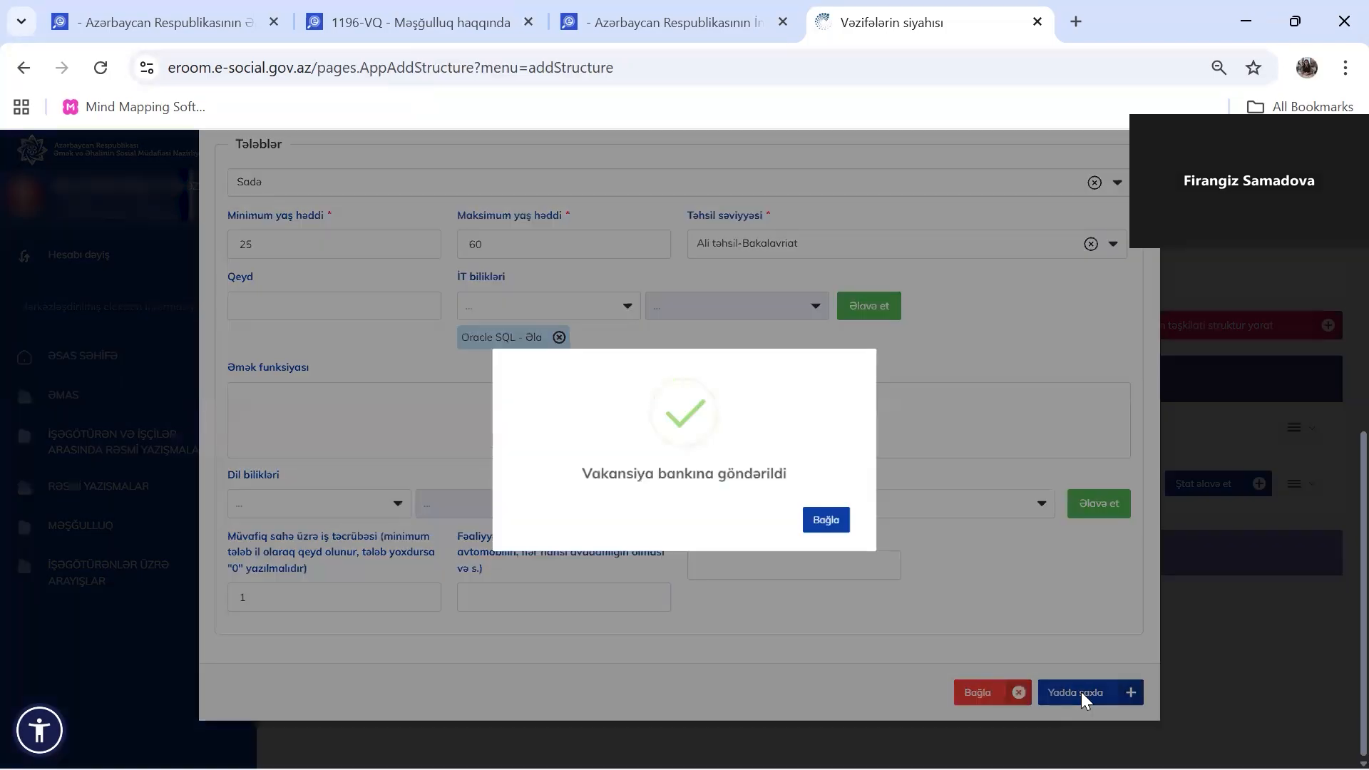
pyautogui.click(817, 522)
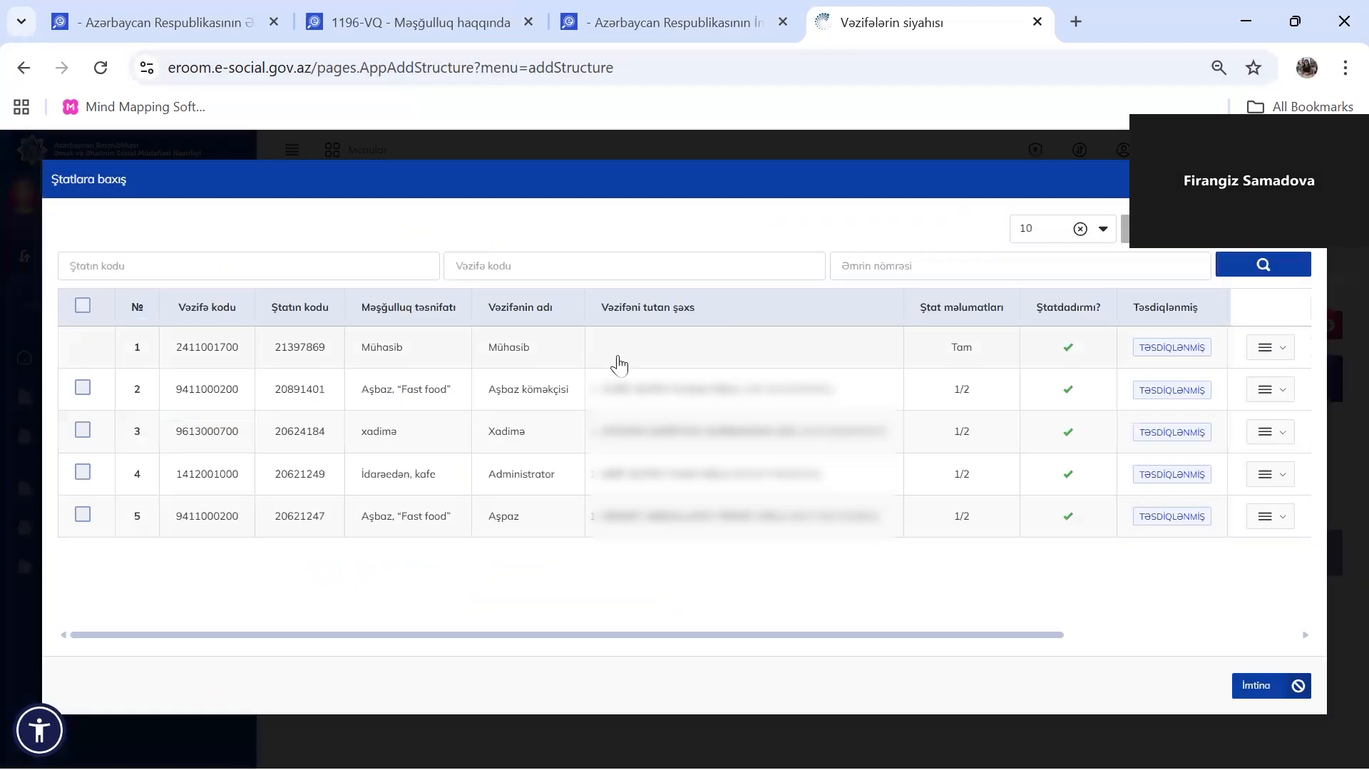
pyautogui.hscroll(5, 651, 362)
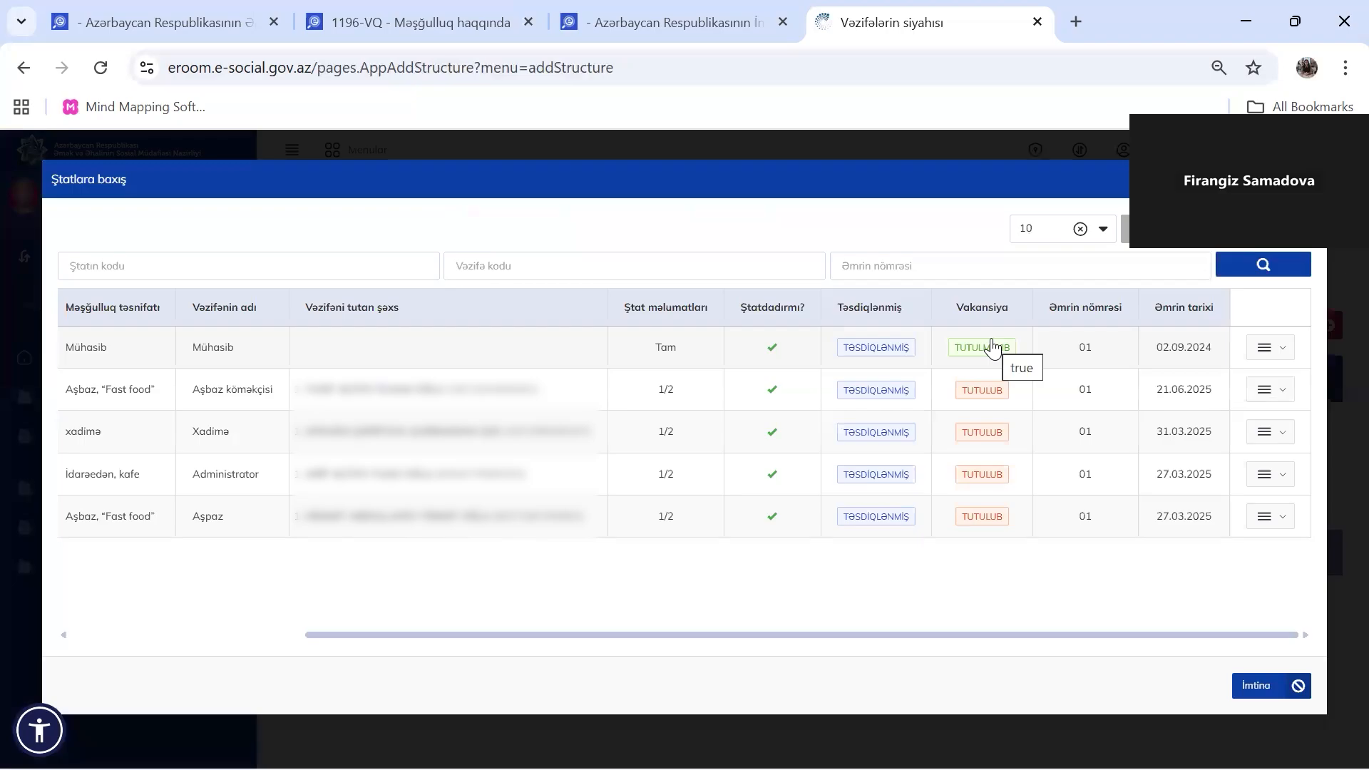
pyautogui.hscroll(-5, 513, 357)
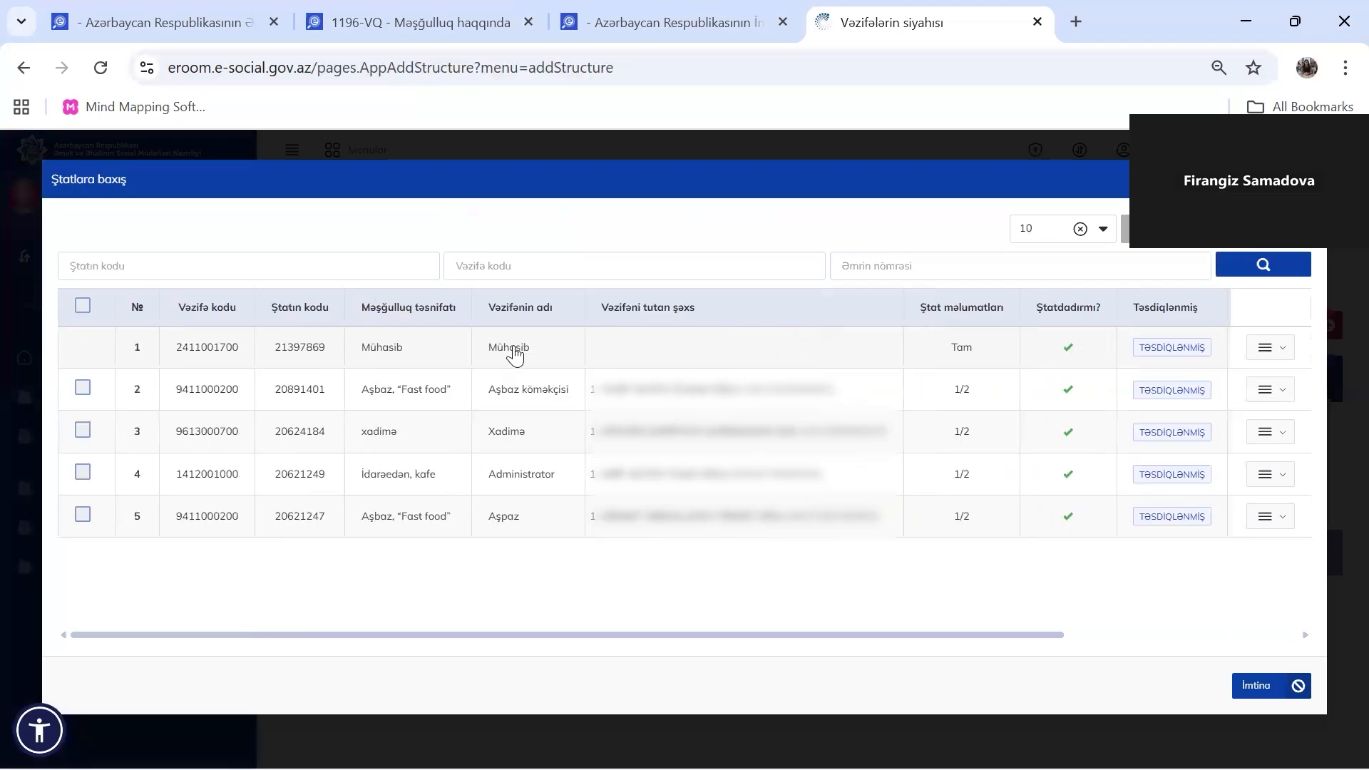